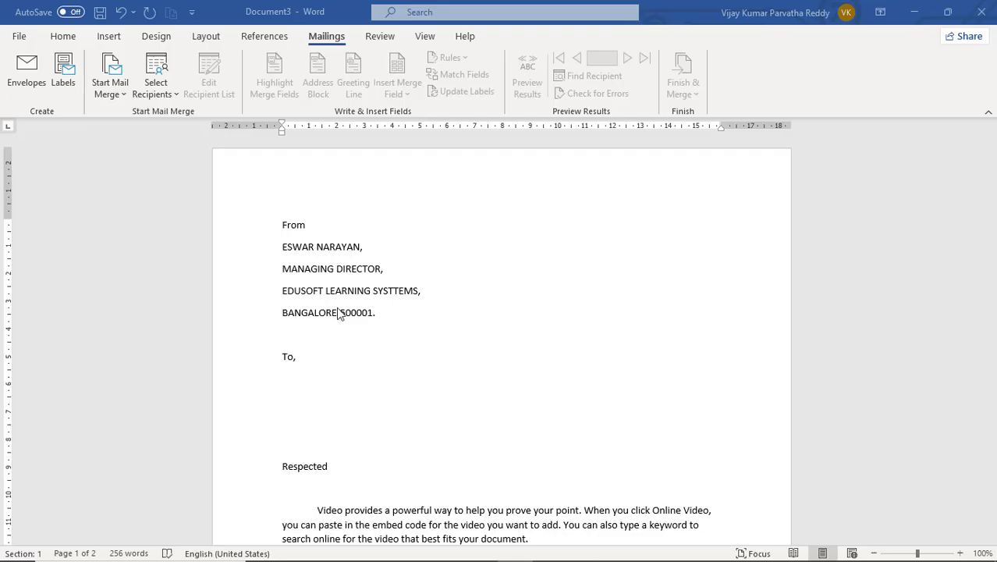
- Position the insertion point on the blank line below 'To,' in the letter
scroll(336, 309, down, 2)
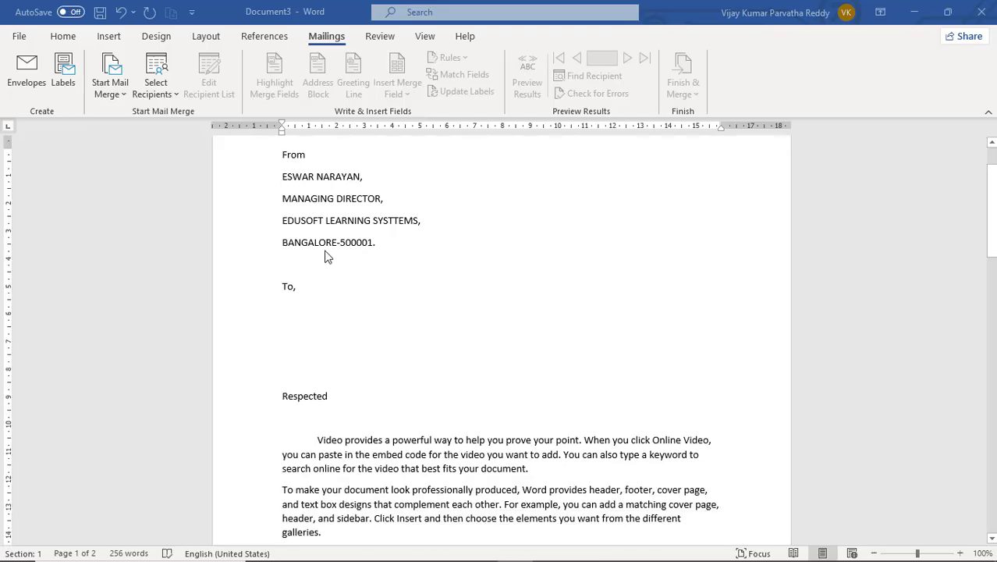
scroll(331, 309, down, 2)
scroll(331, 308, down, 9)
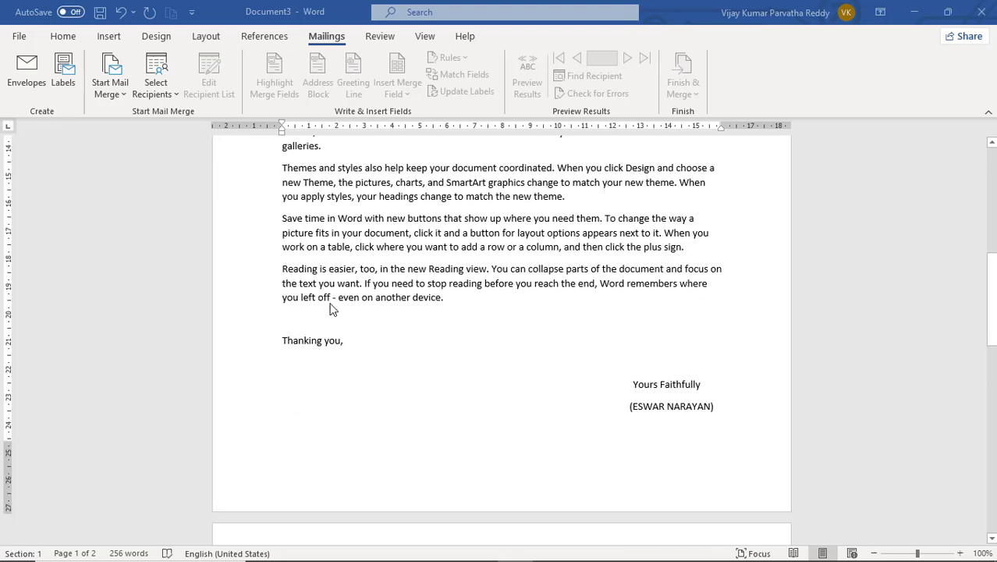
scroll(330, 308, up, 6)
scroll(330, 308, up, 6)
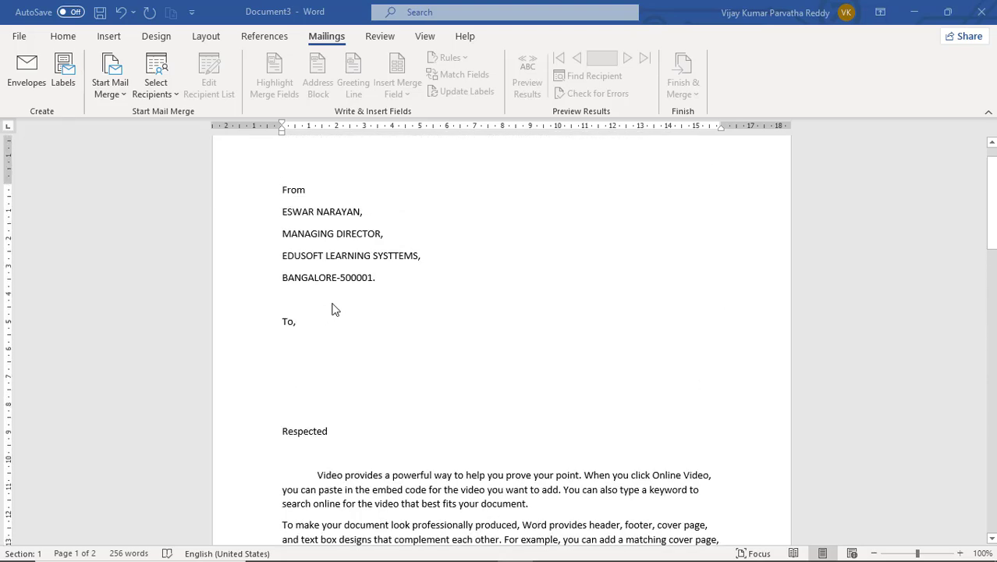
click(302, 347)
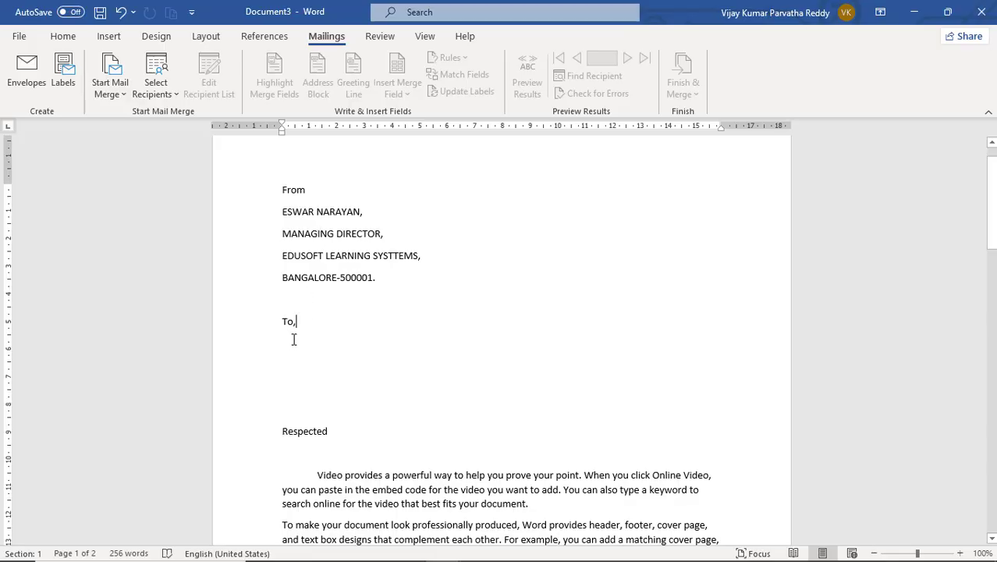
key(Return)
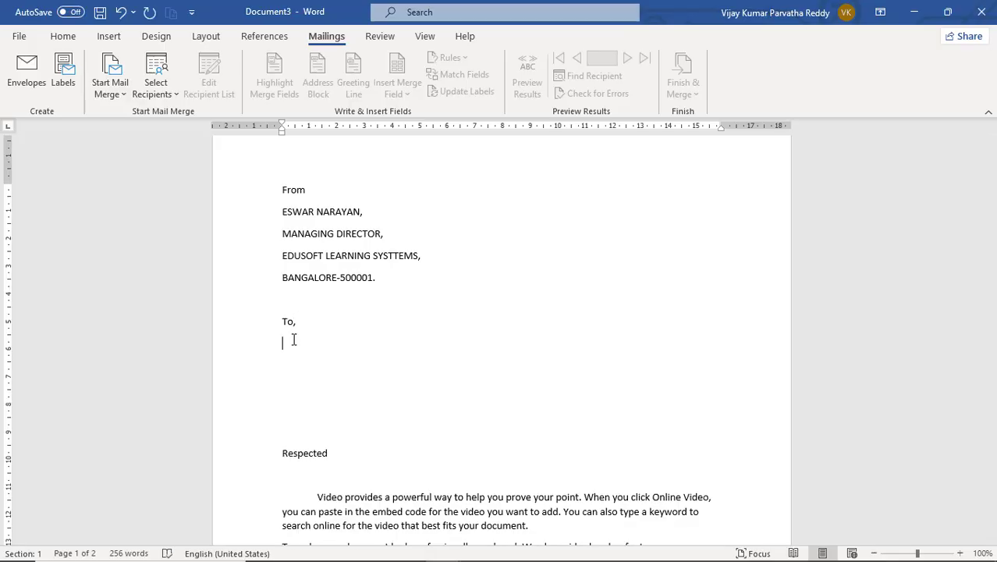
key(Delete)
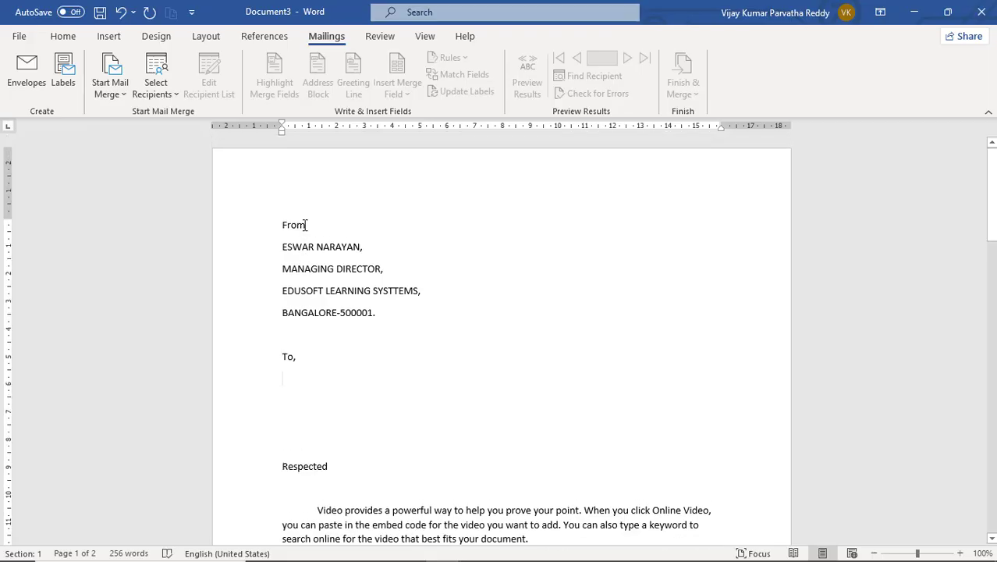
scroll(301, 232, up, 1)
click(313, 291)
click(333, 314)
click(291, 377)
- Open the Select Recipients dropdown on the Mailings tab
scroll(299, 248, down, 1)
scroll(299, 248, down, 10)
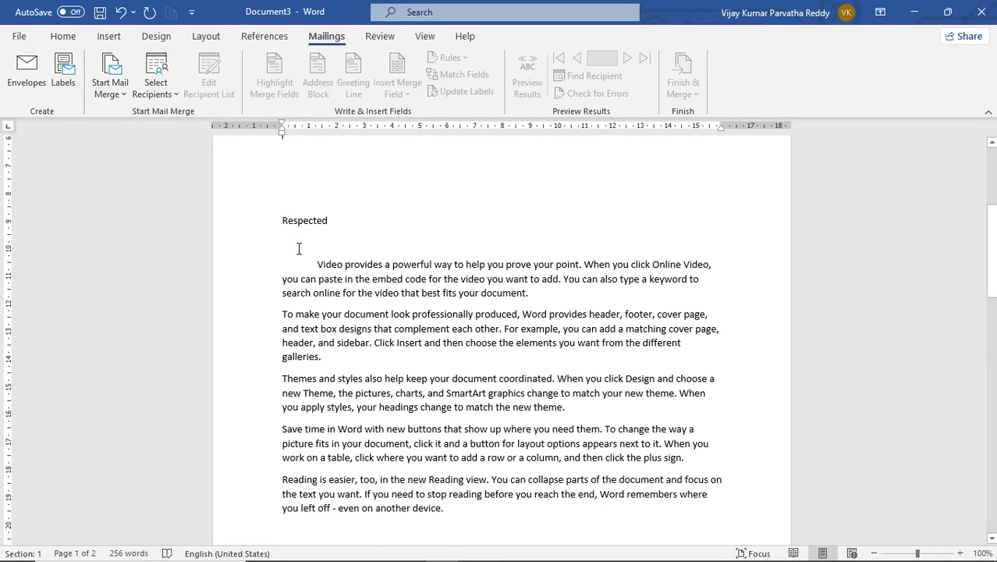
scroll(298, 248, up, 10)
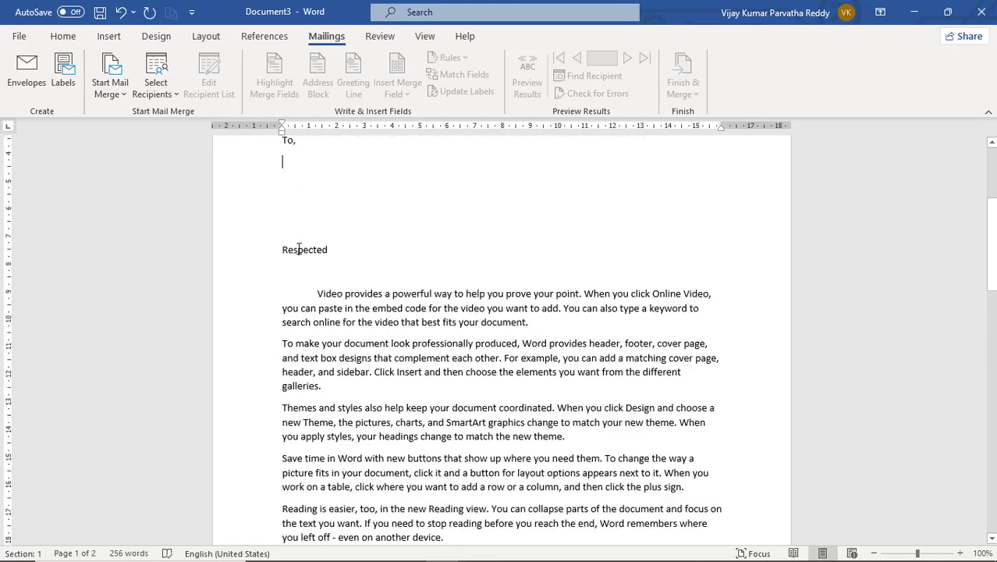
scroll(299, 248, down, 6)
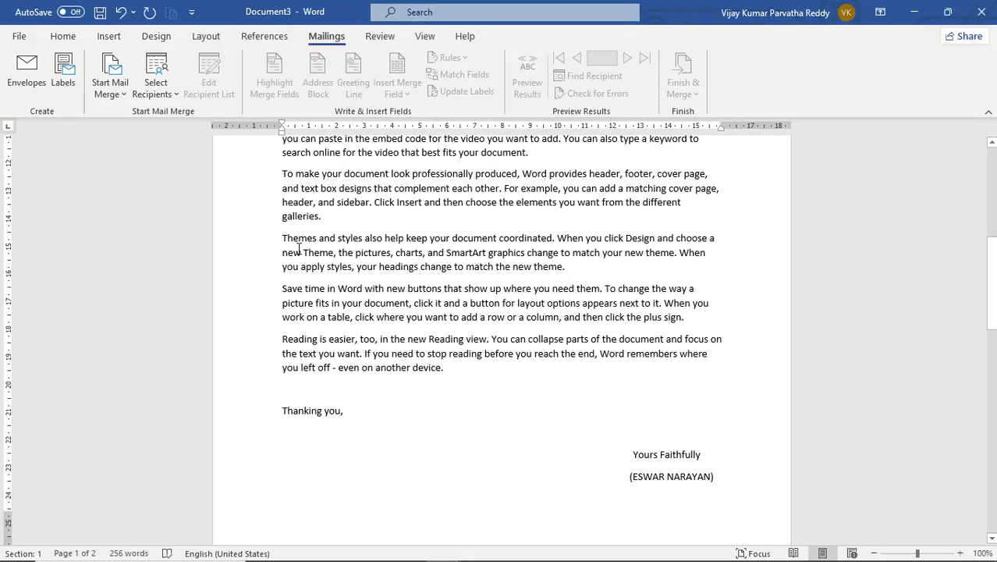
scroll(299, 248, up, 6)
scroll(299, 248, up, 4)
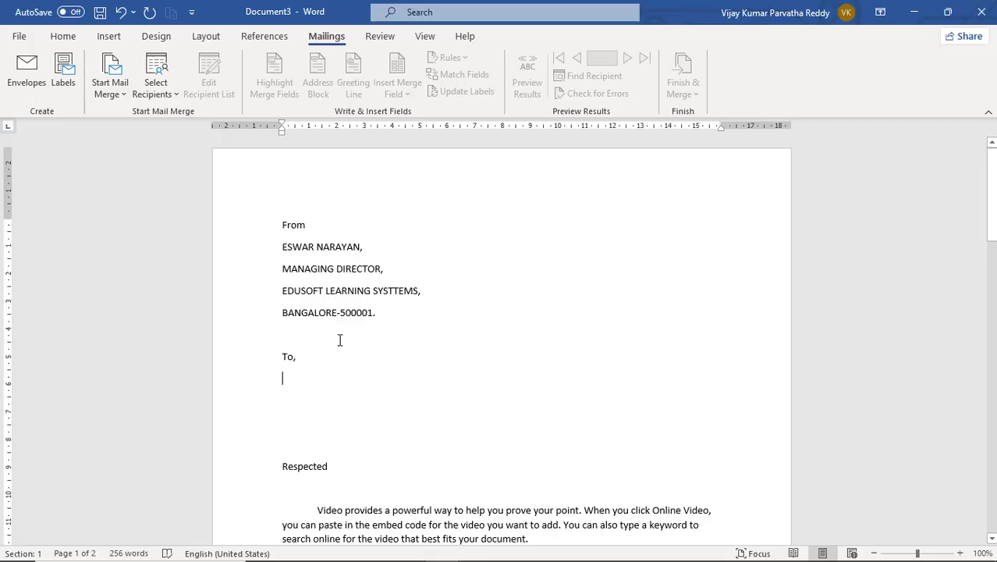
scroll(330, 275, down, 3)
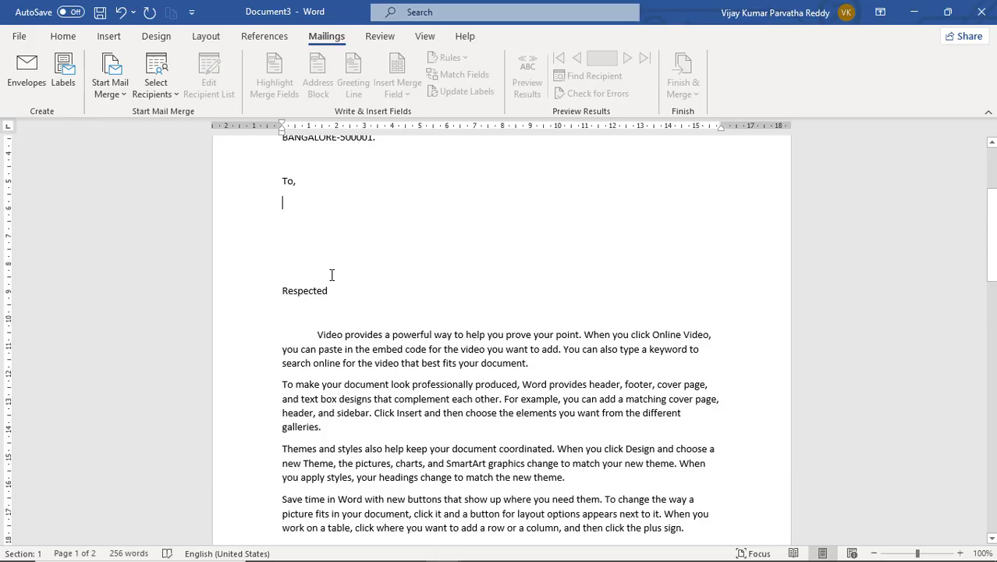
scroll(332, 275, up, 2)
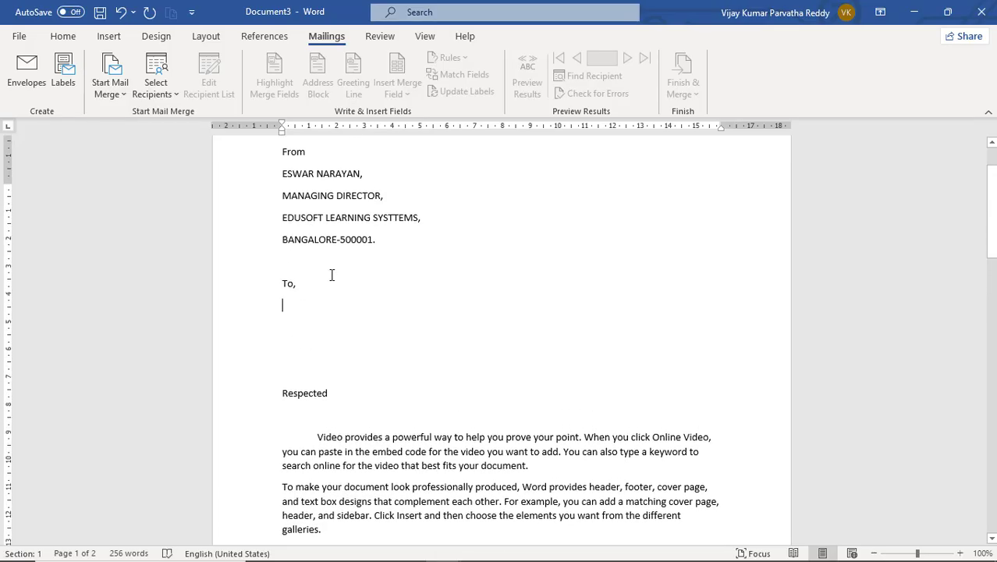
scroll(331, 275, up, 1)
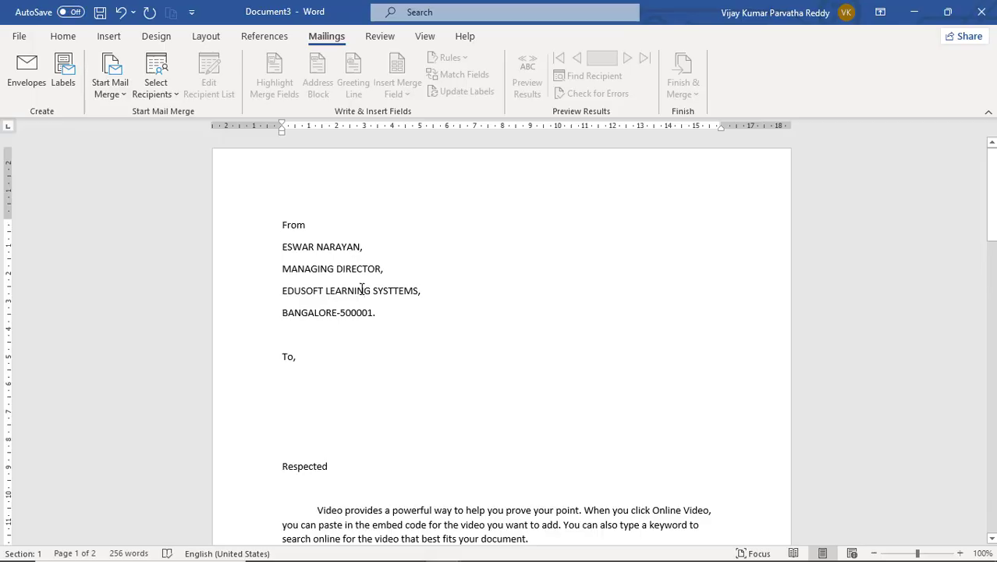
click(362, 290)
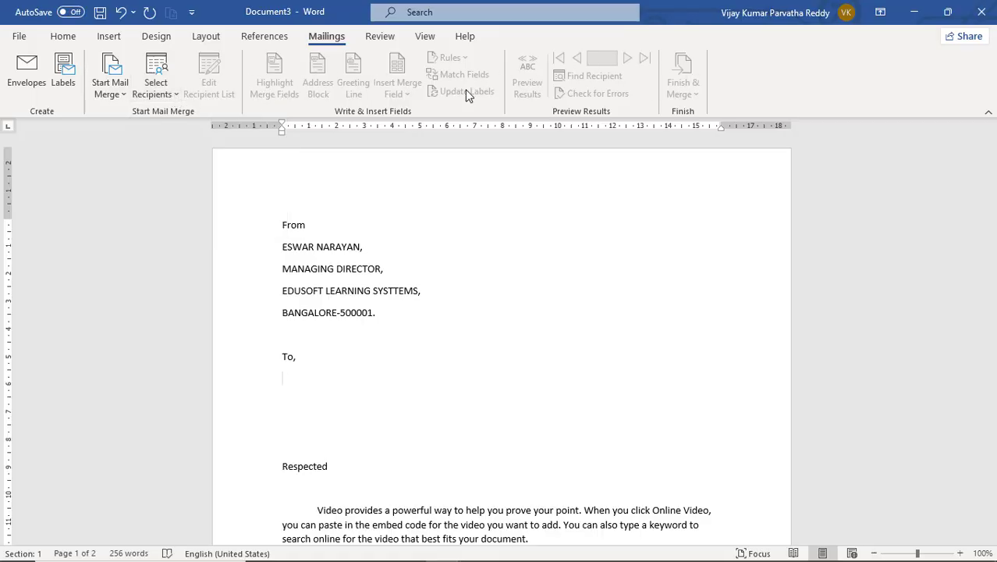
click(173, 96)
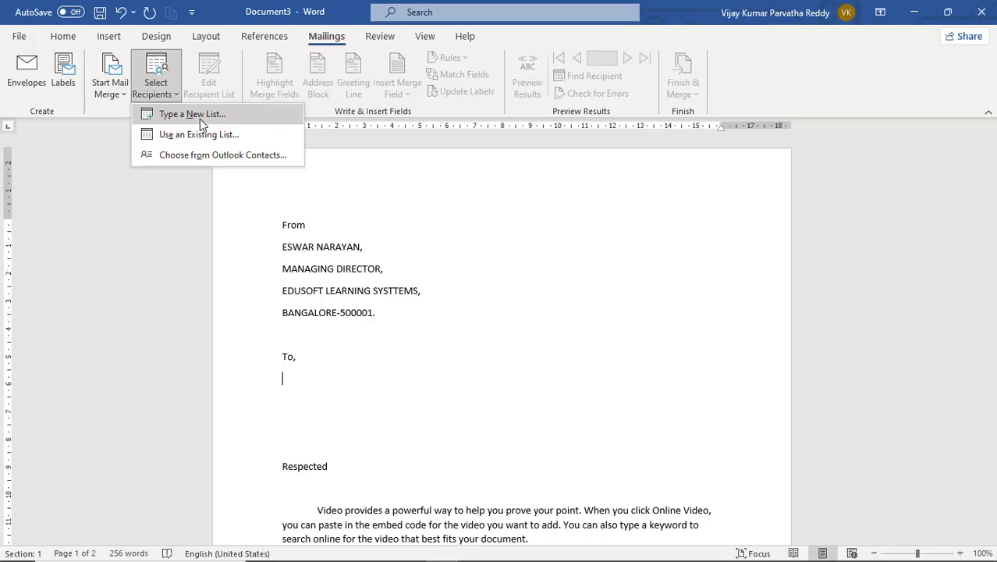
- Choose Type a New List, then open Customize Columns in the New Address List dialog
click(200, 119)
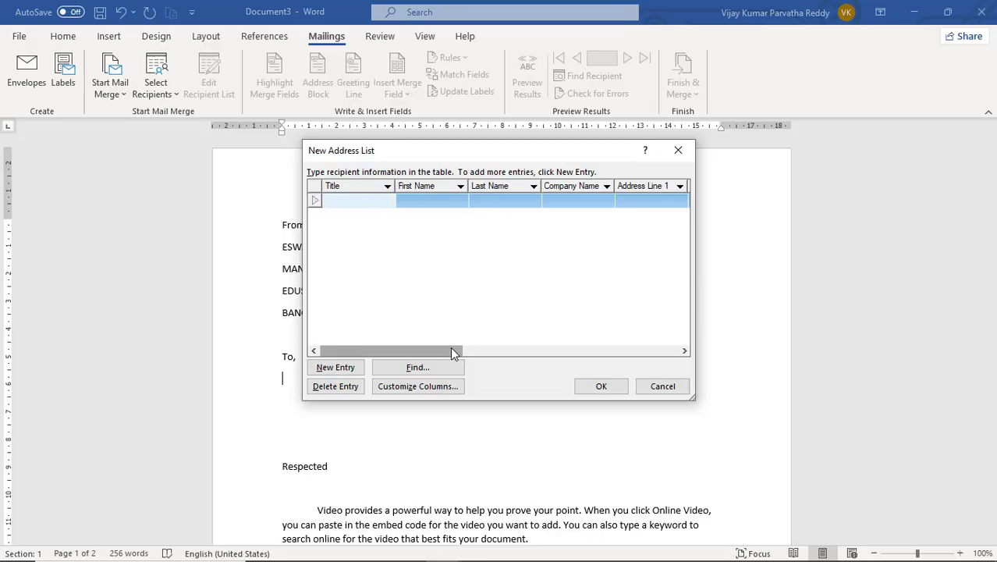
mouse_move(452, 351)
mouse_down()
mouse_move(682, 371)
mouse_move(437, 362)
mouse_up()
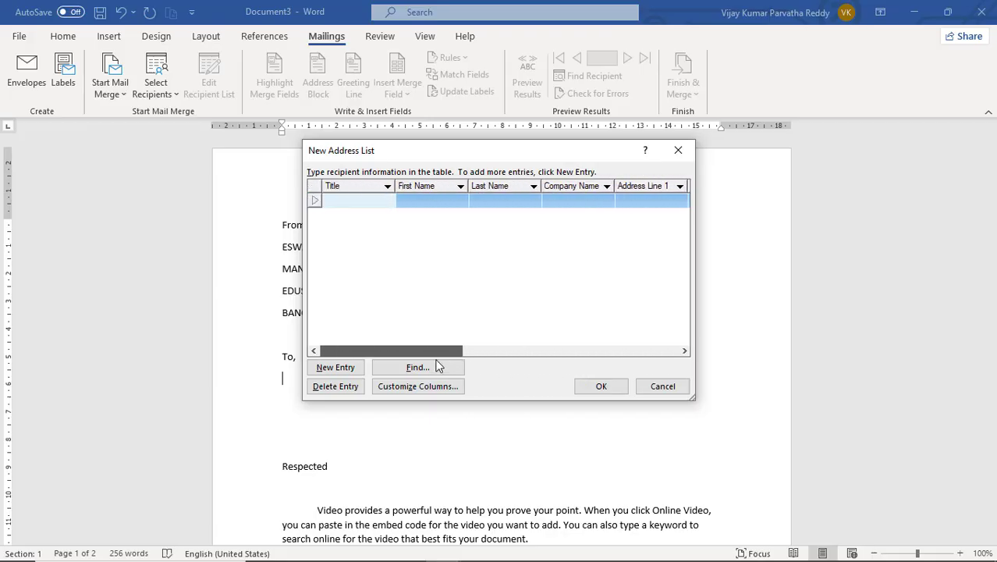
click(357, 200)
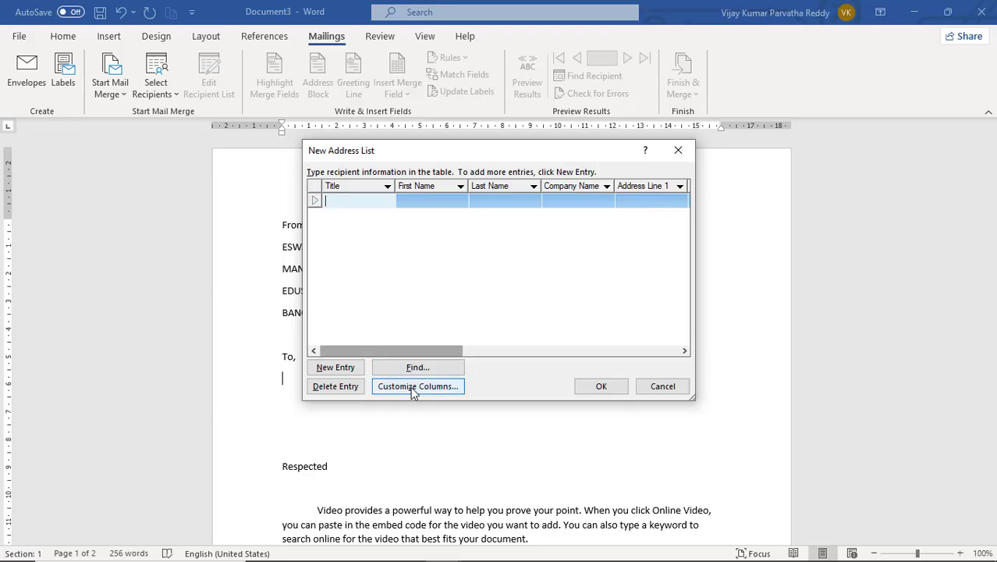
click(414, 387)
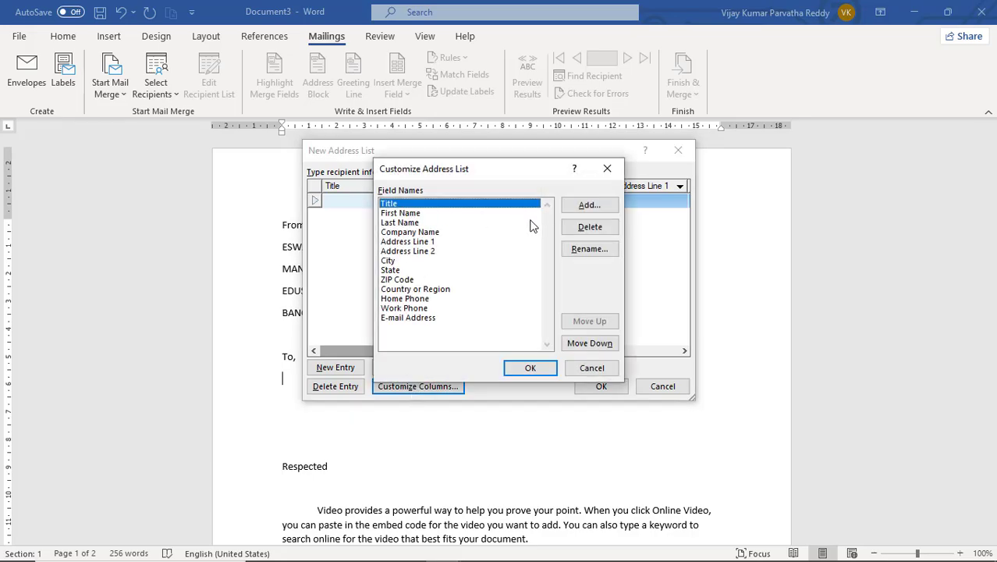
- Delete the Title, Last Name and Company Name fields from the address list columns
click(419, 212)
key(Up)
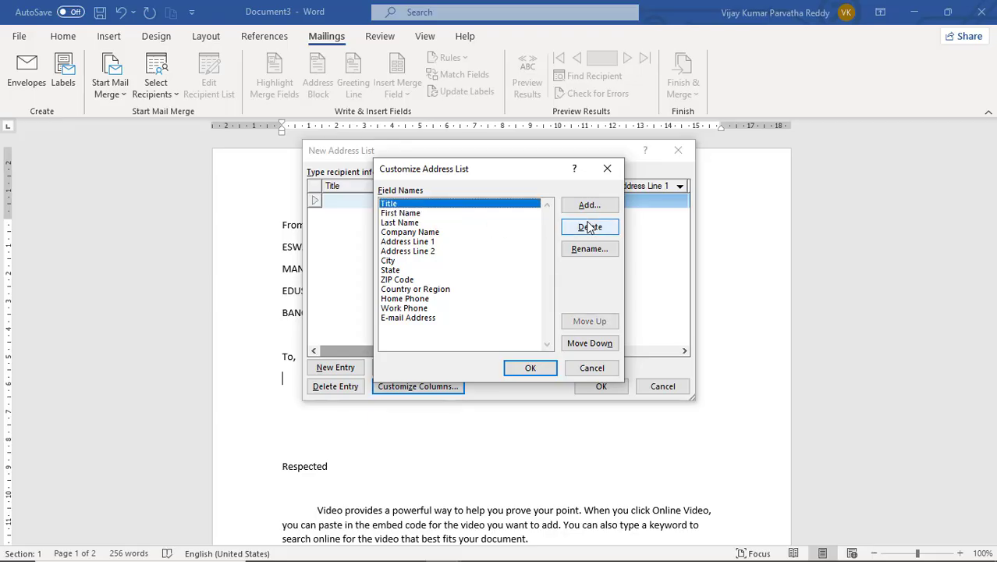
click(590, 226)
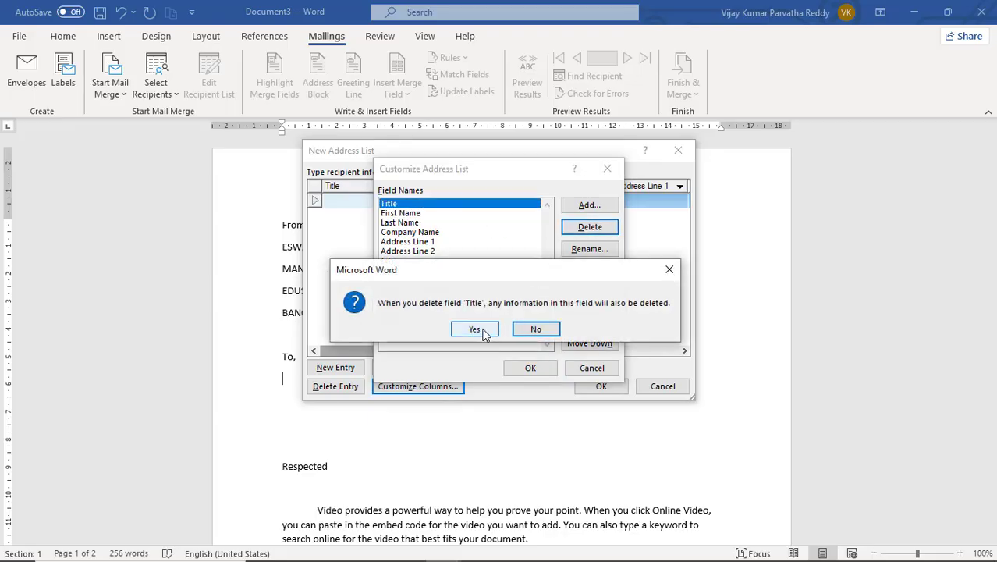
click(476, 329)
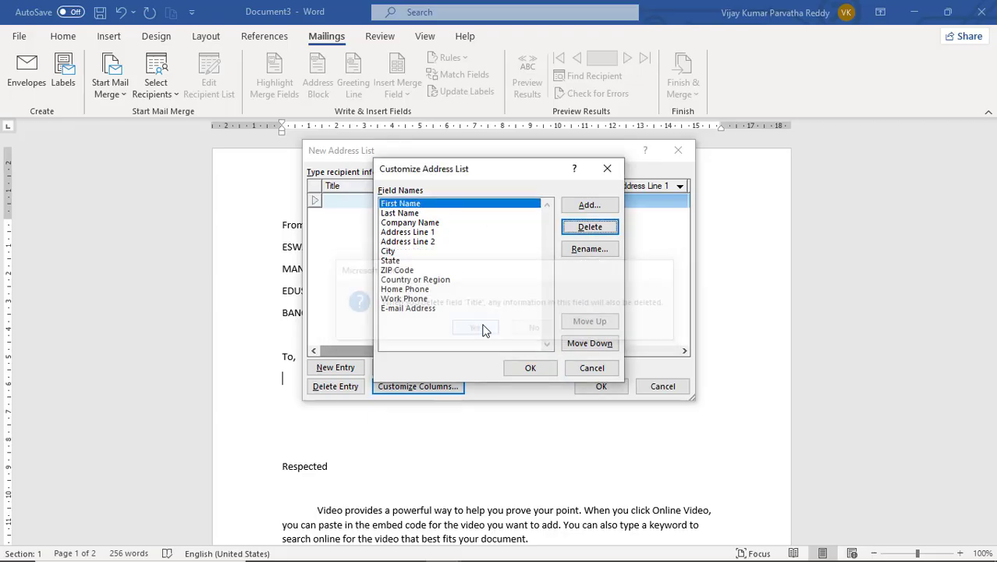
click(423, 214)
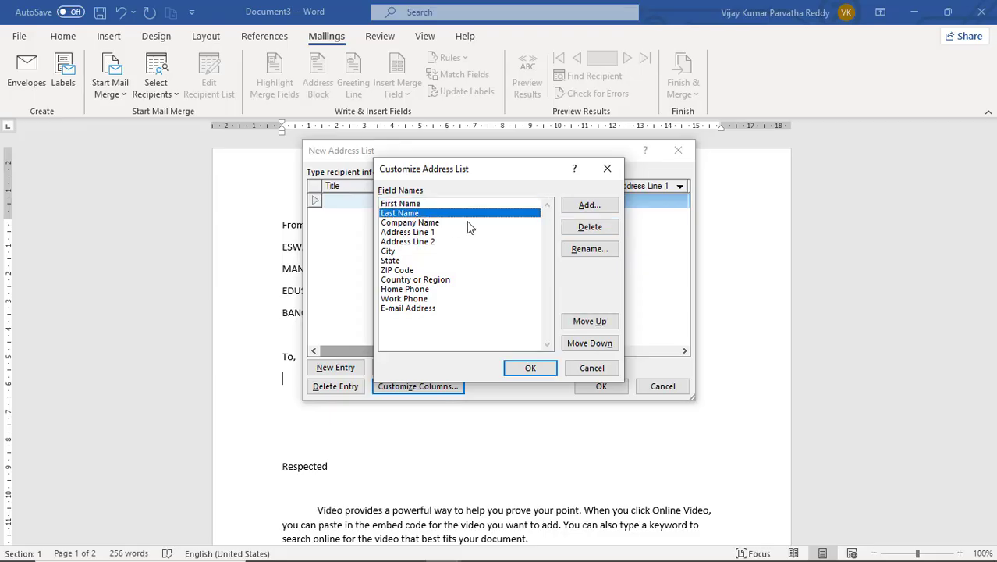
click(597, 234)
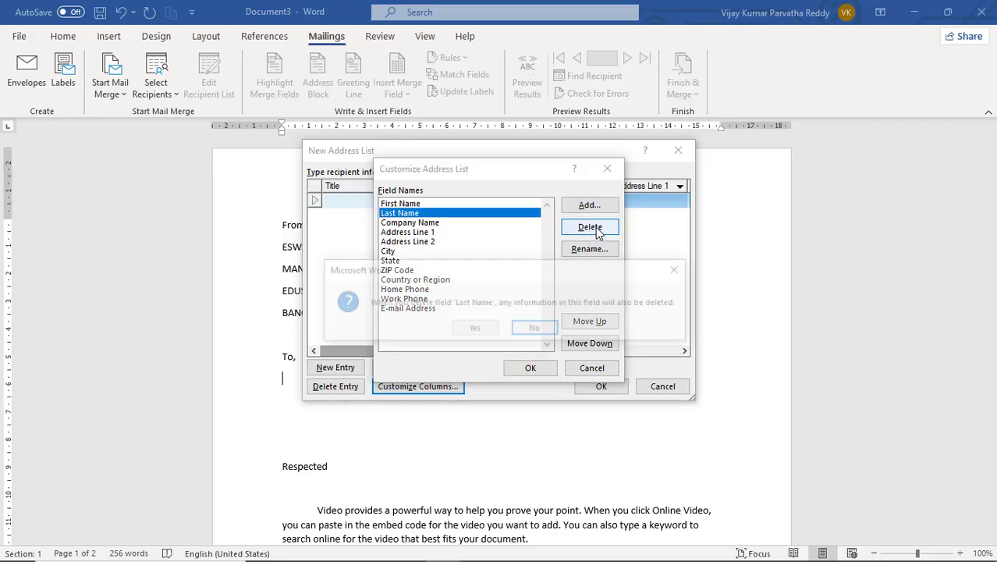
click(475, 330)
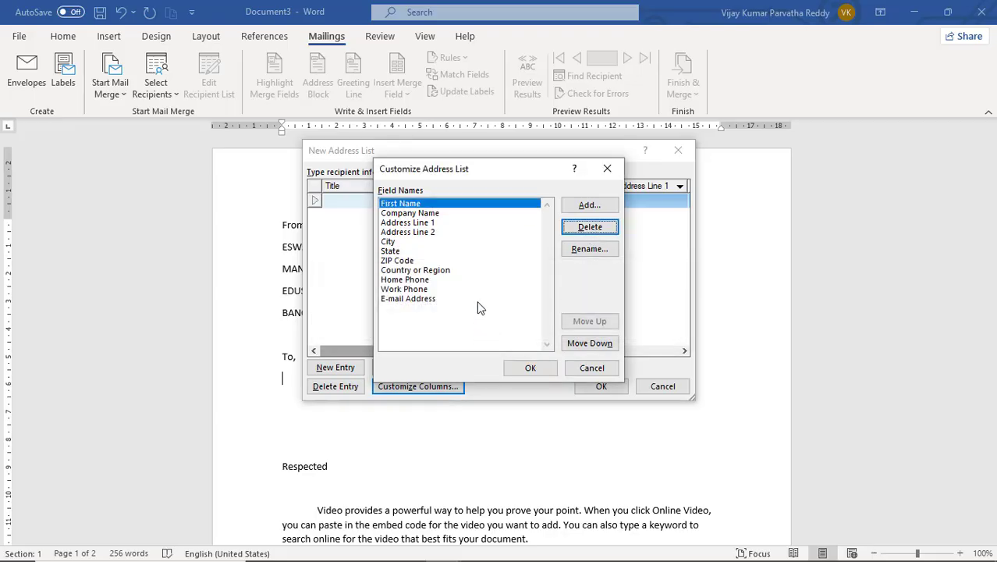
click(442, 215)
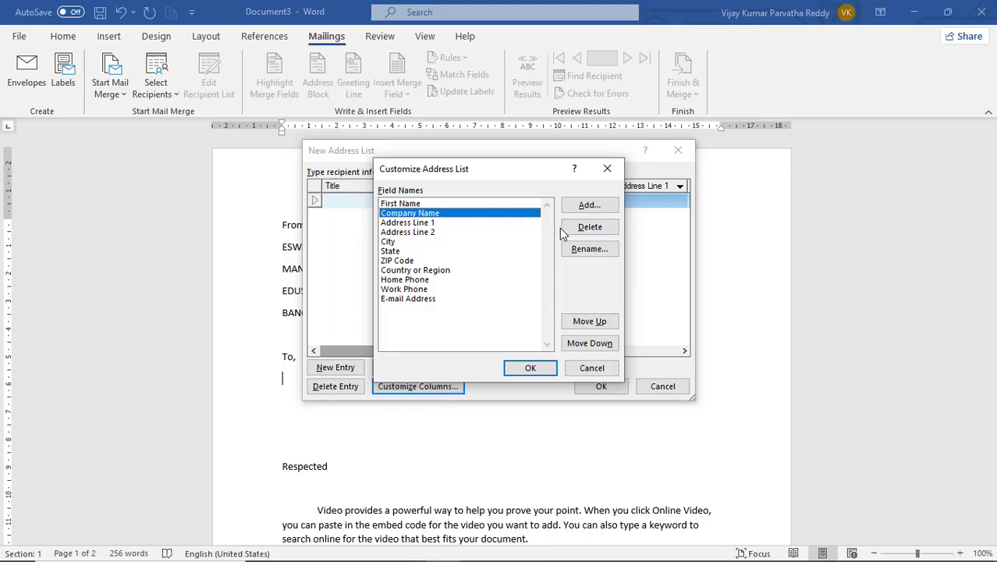
click(590, 228)
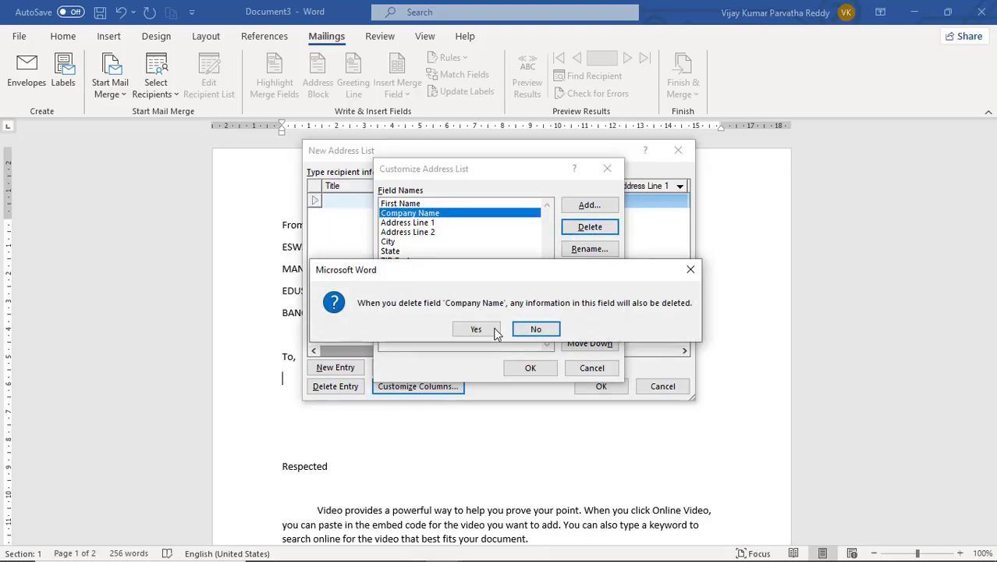
click(495, 331)
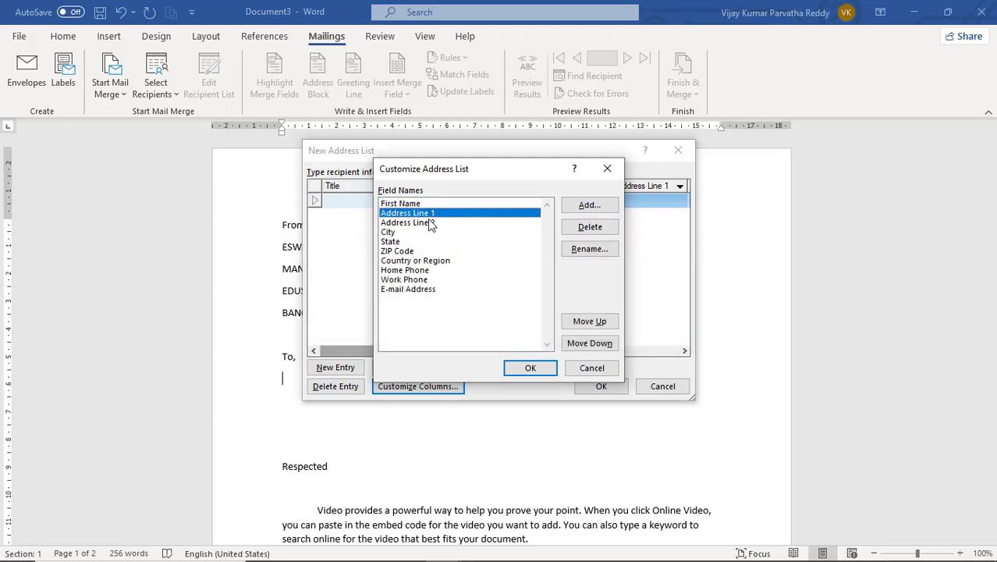
- Delete the Address Line 2 field, then select the ZIP Code field
click(430, 223)
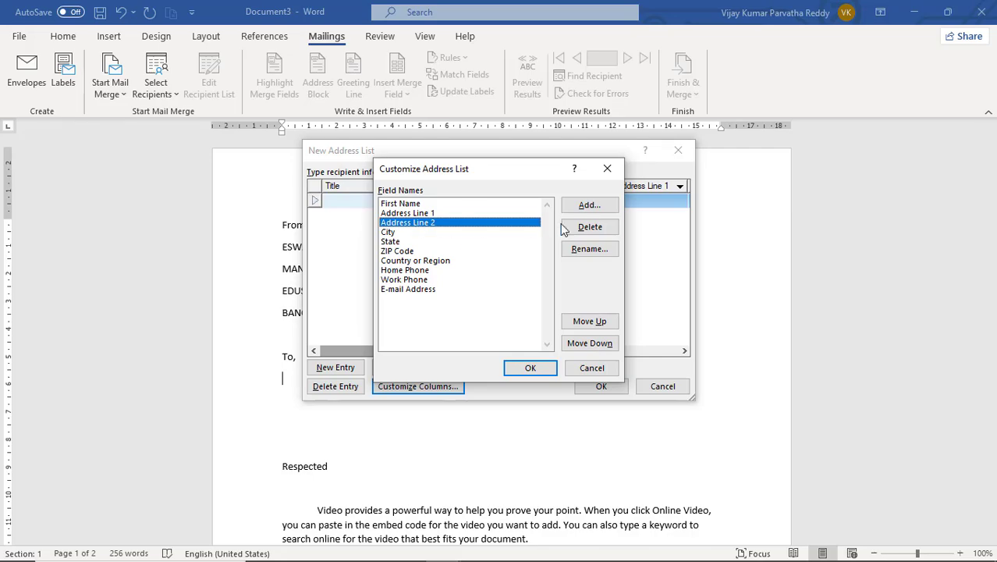
click(589, 227)
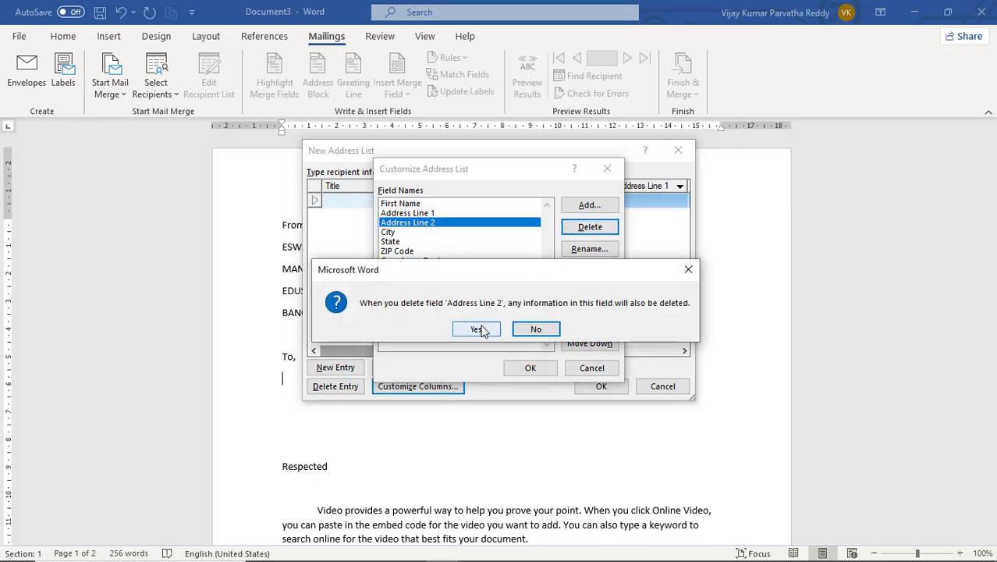
click(480, 328)
click(419, 203)
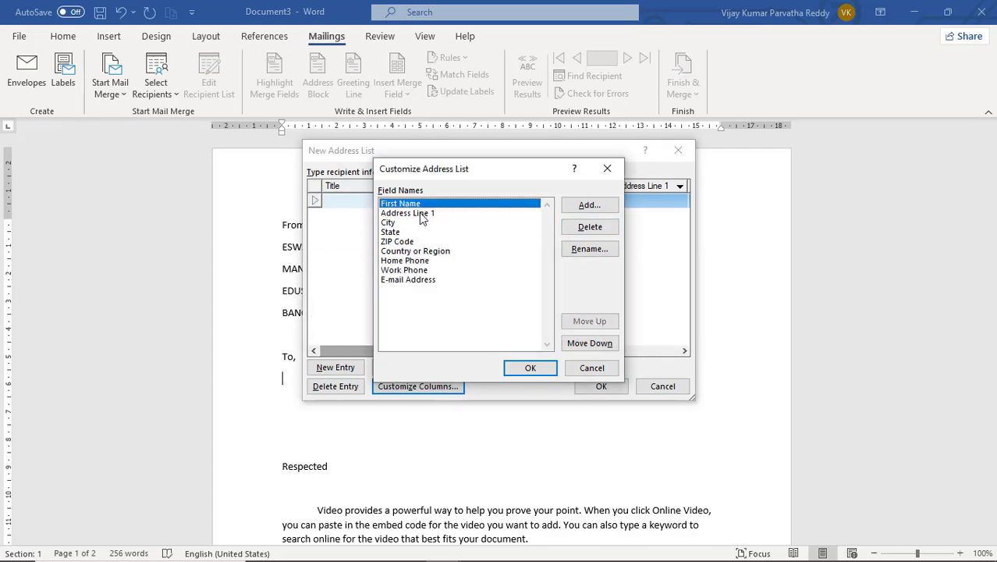
click(419, 213)
click(388, 223)
click(404, 233)
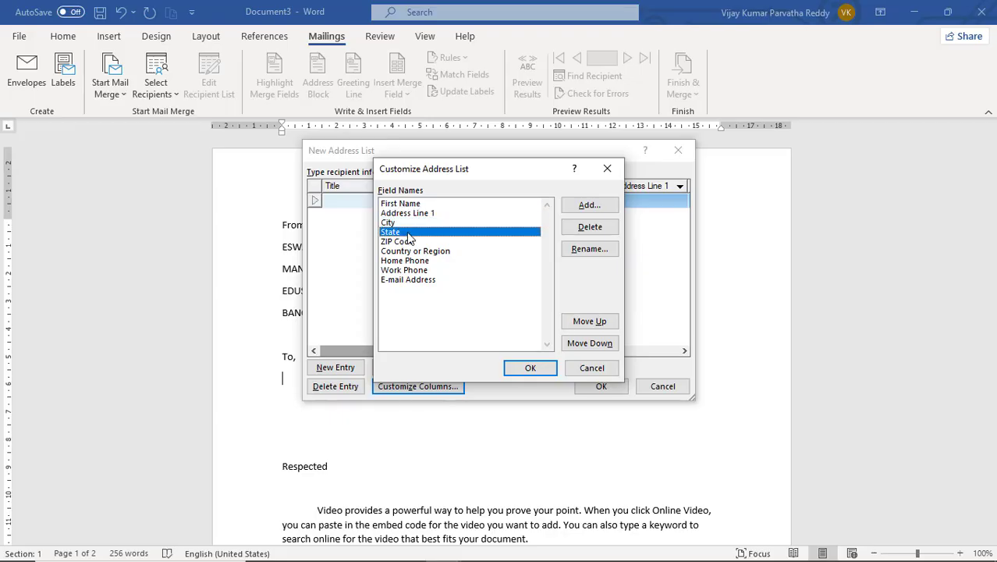
click(413, 224)
click(402, 233)
click(412, 243)
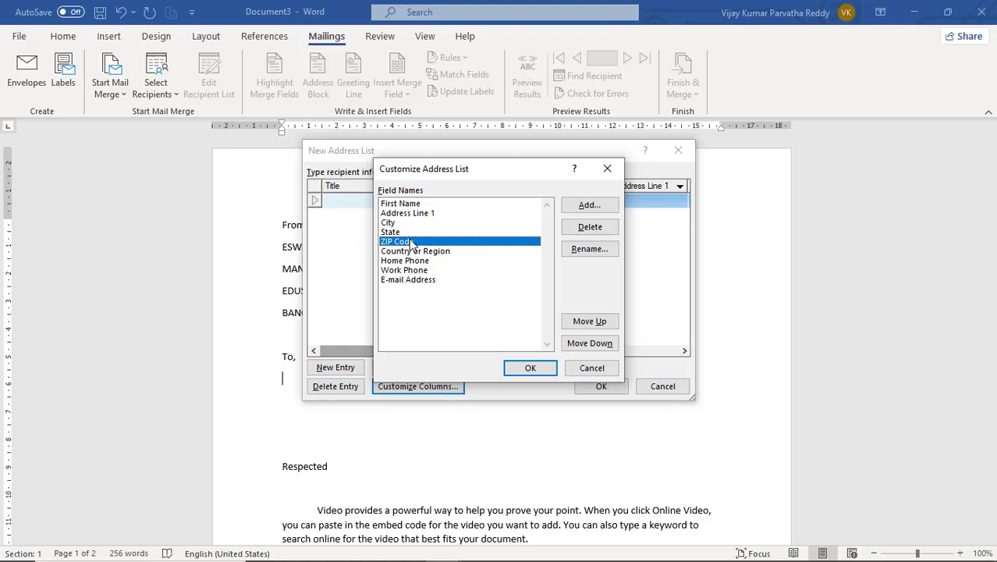
- Rename the ZIP Code field to Pin Code
click(584, 252)
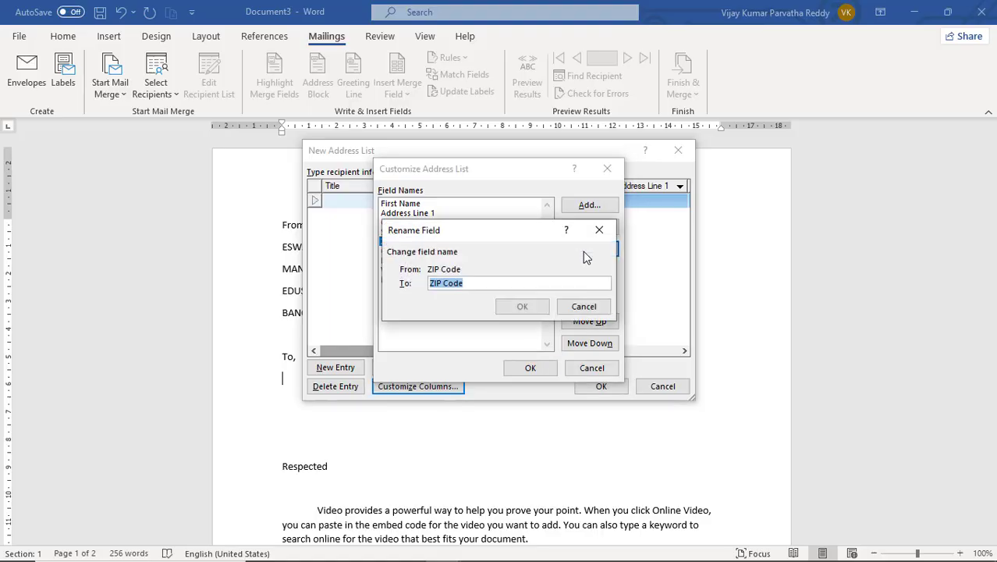
text(P)
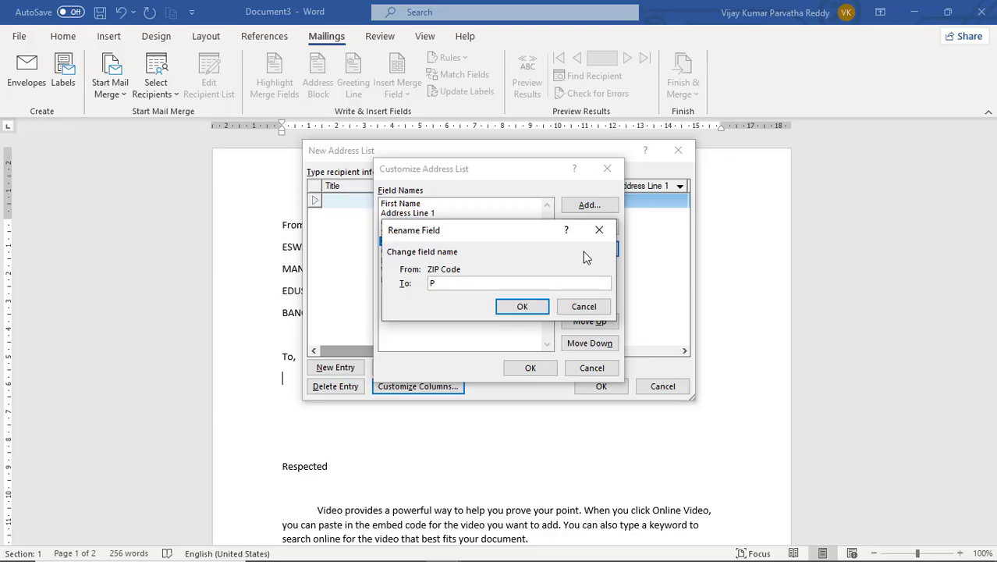
text(in Code)
click(524, 307)
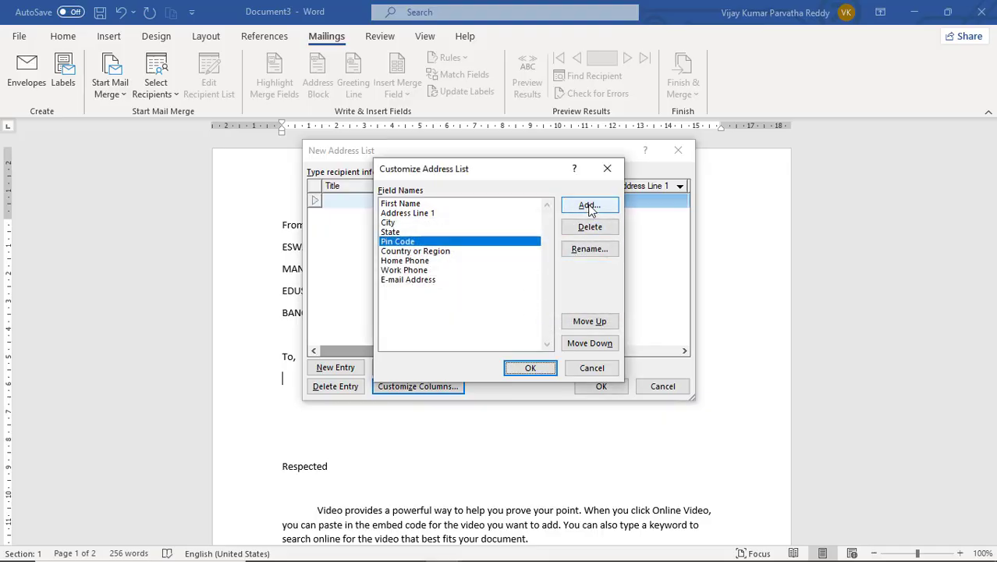
- Delete the Country or Region, Home Phone and Work Phone fields
click(451, 253)
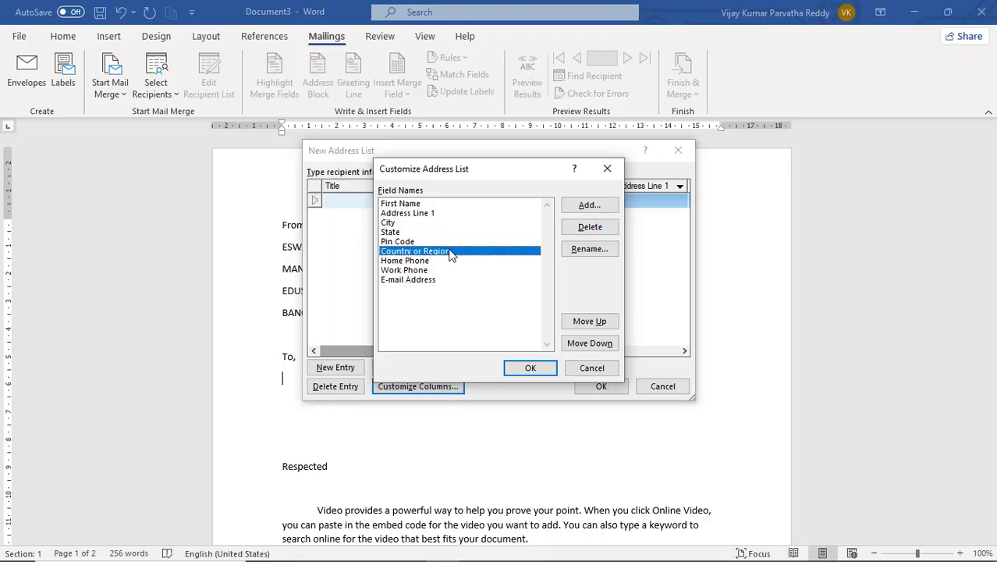
click(590, 226)
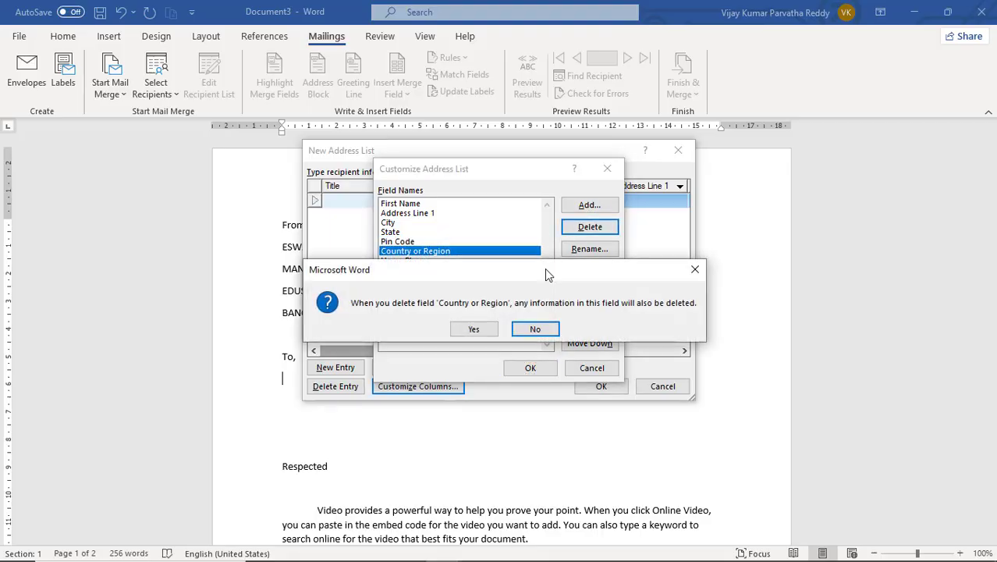
click(470, 330)
click(419, 252)
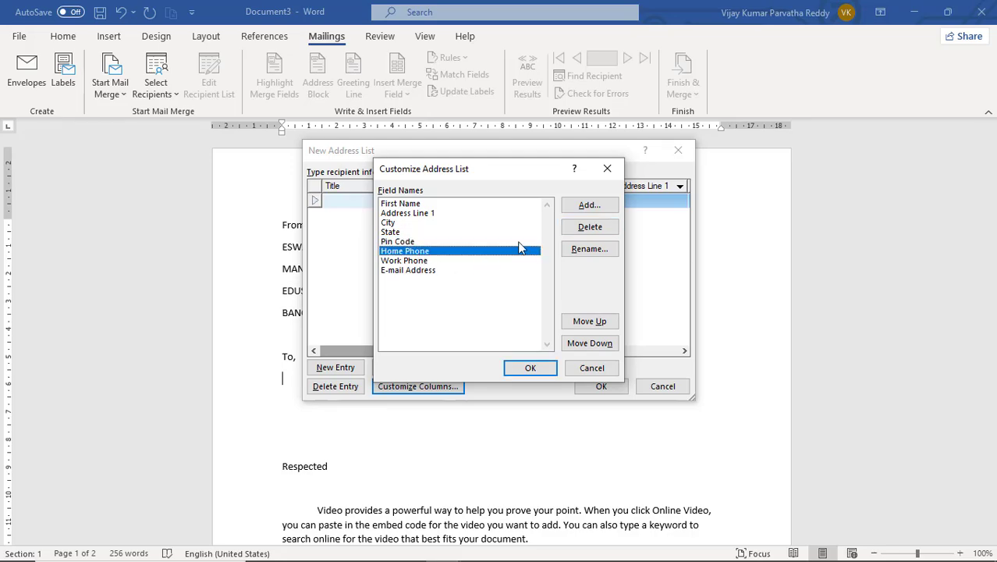
click(590, 227)
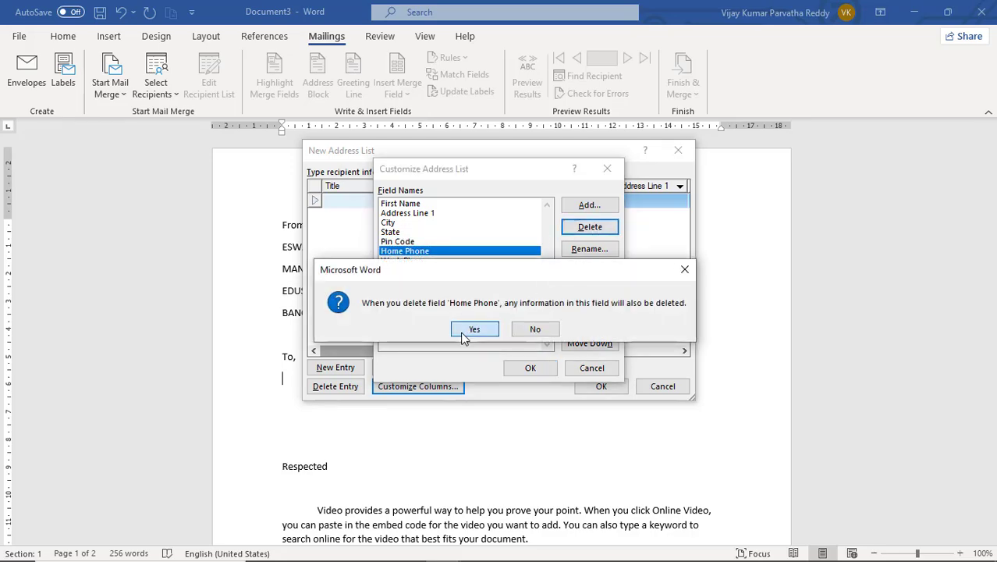
click(468, 330)
click(428, 252)
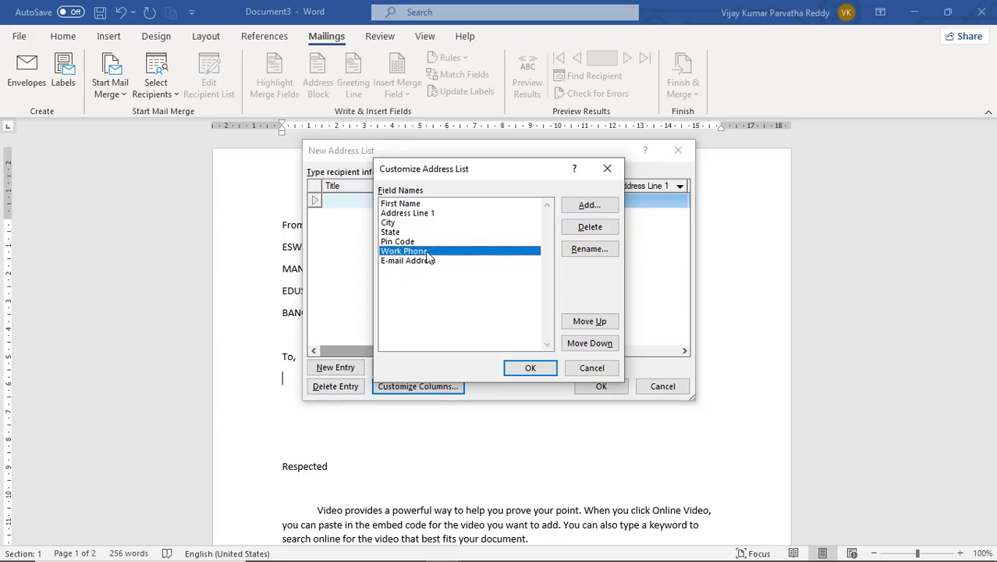
click(591, 227)
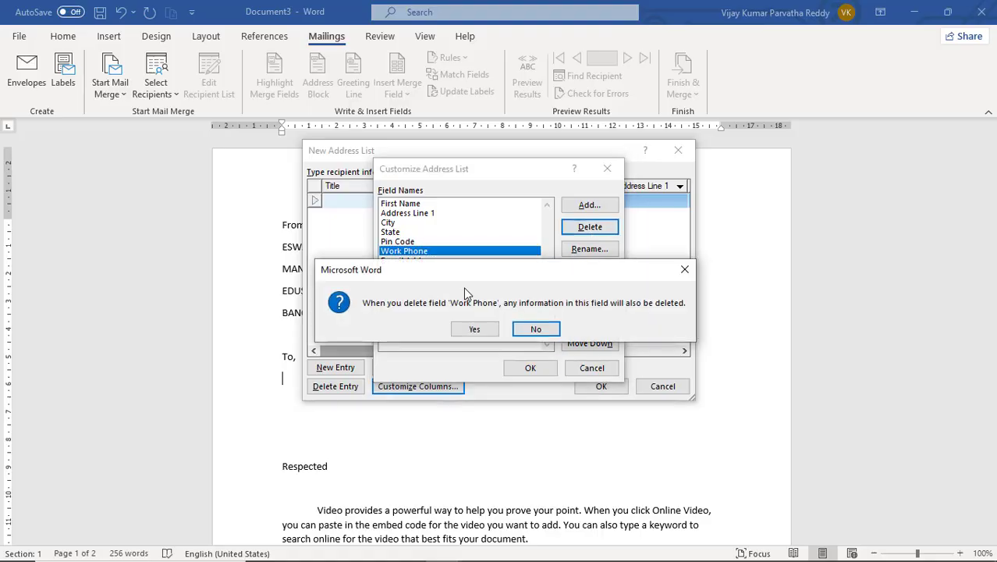
click(473, 329)
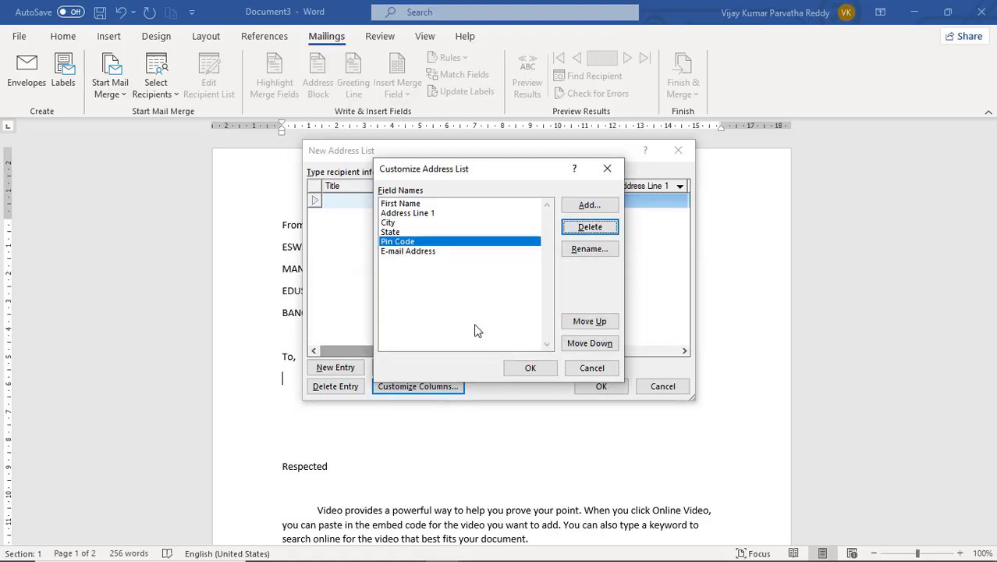
- Review the remaining field names and select E-mail Address
click(414, 214)
click(407, 224)
click(407, 242)
click(405, 233)
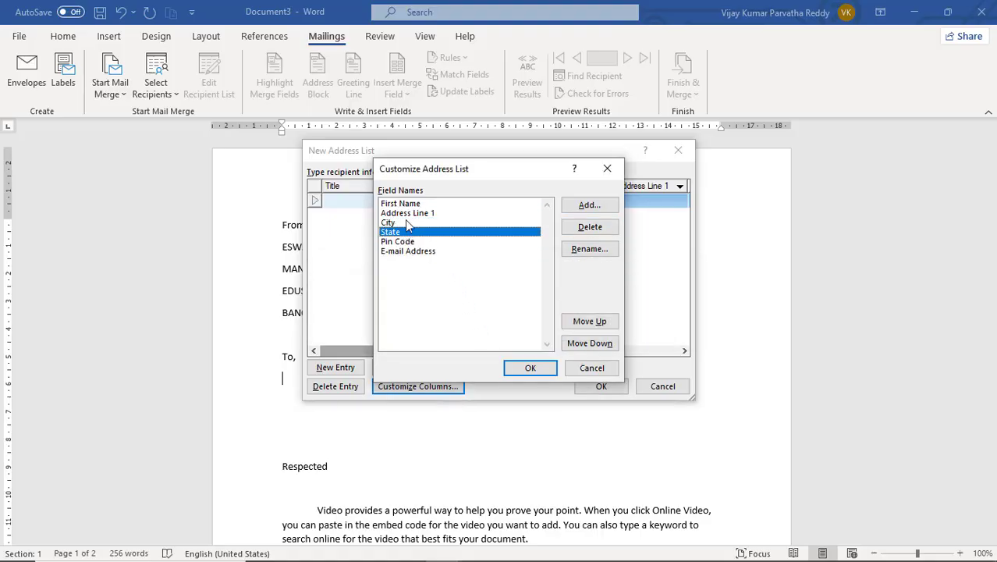
click(409, 216)
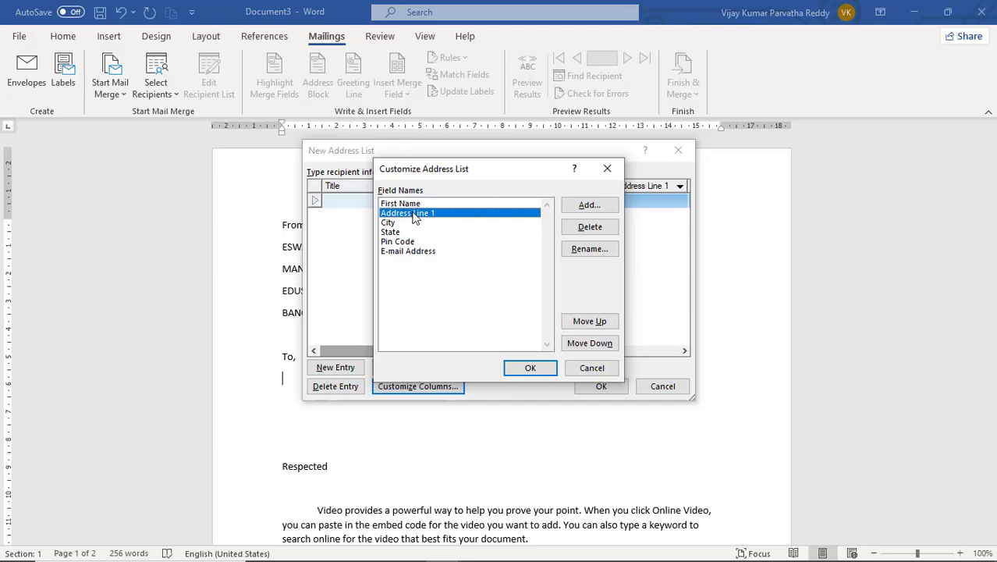
click(413, 204)
click(409, 214)
click(395, 223)
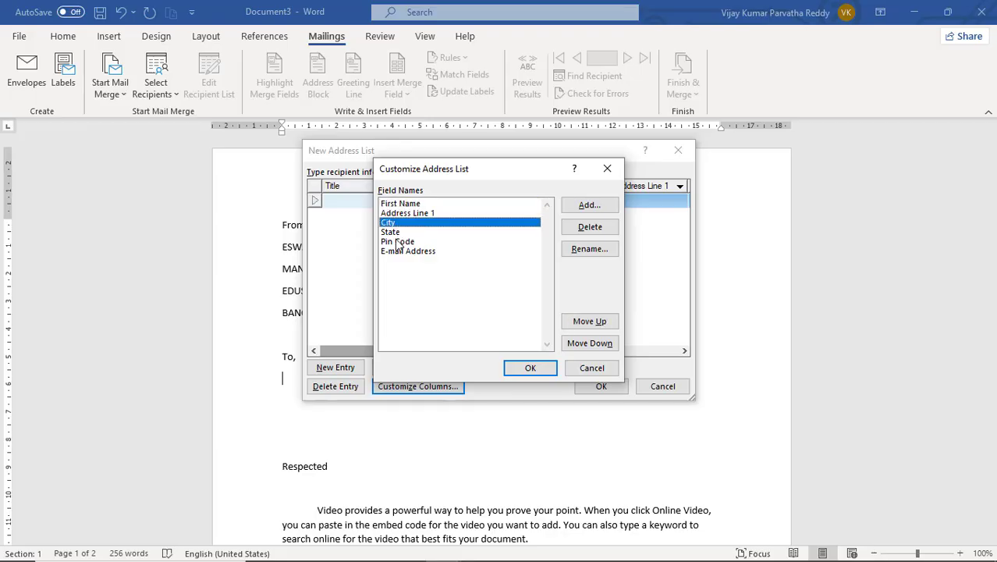
click(398, 242)
click(409, 251)
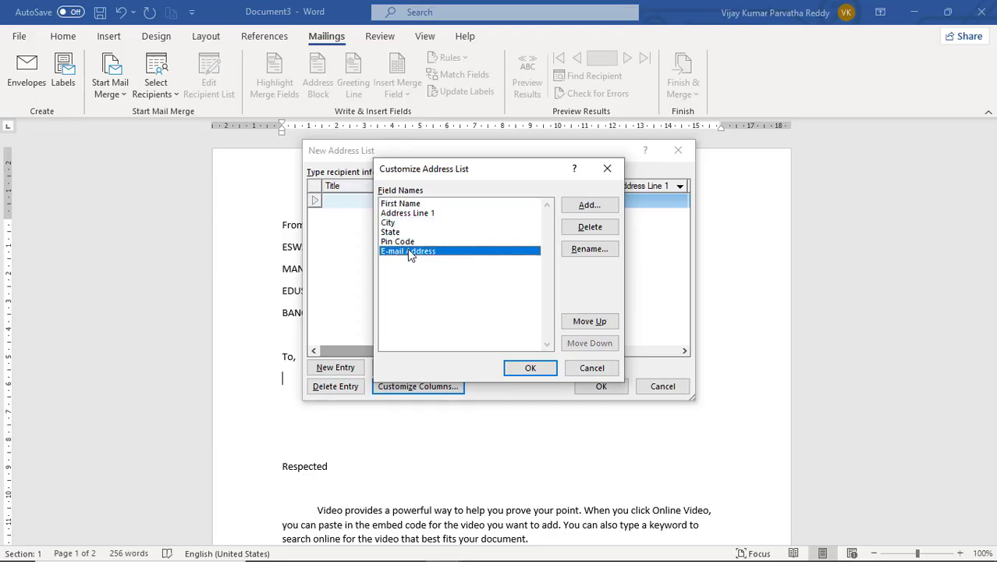
- Add a 'mobile' field, then delete it again, leaving six fields
click(602, 206)
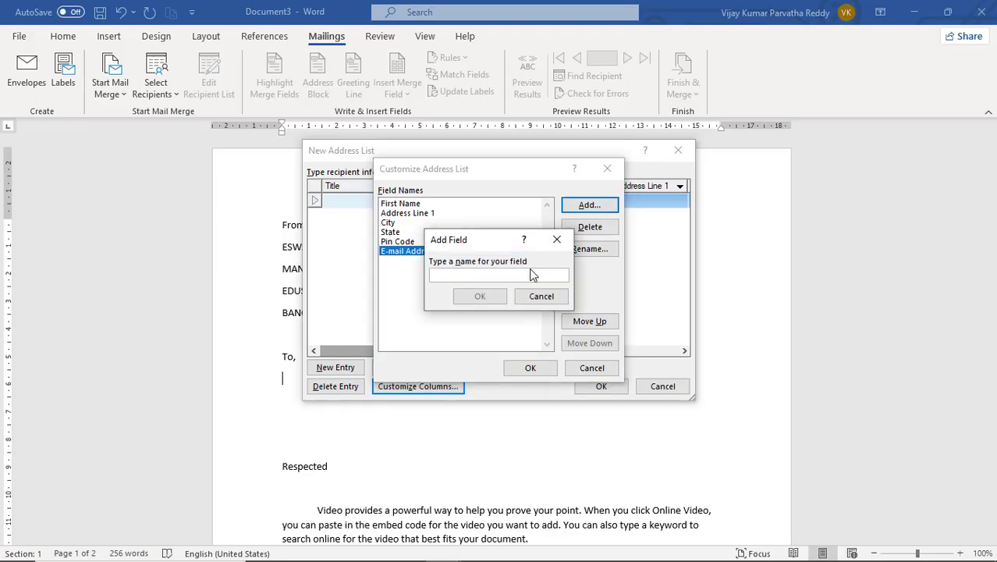
text(mo)
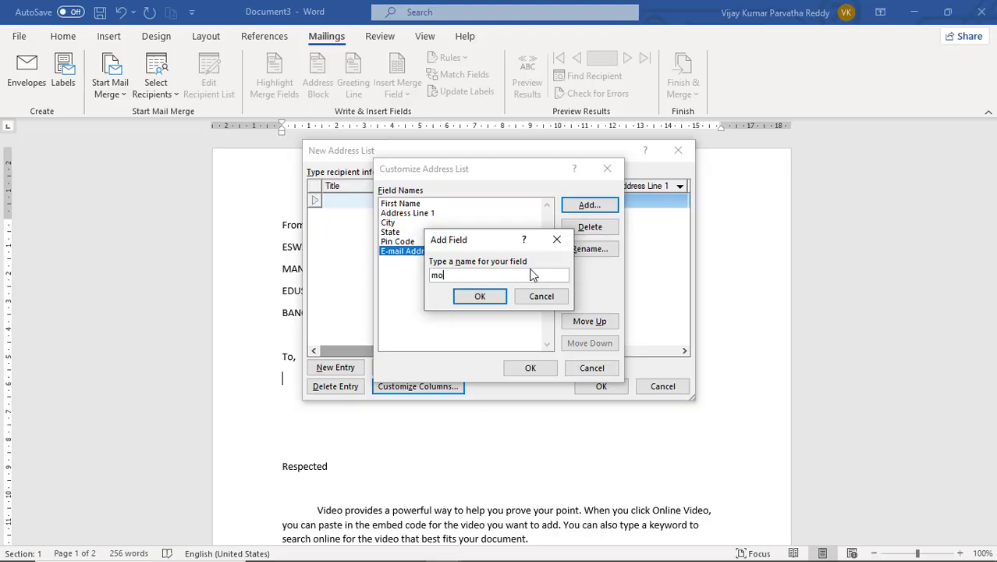
text(bile)
click(489, 300)
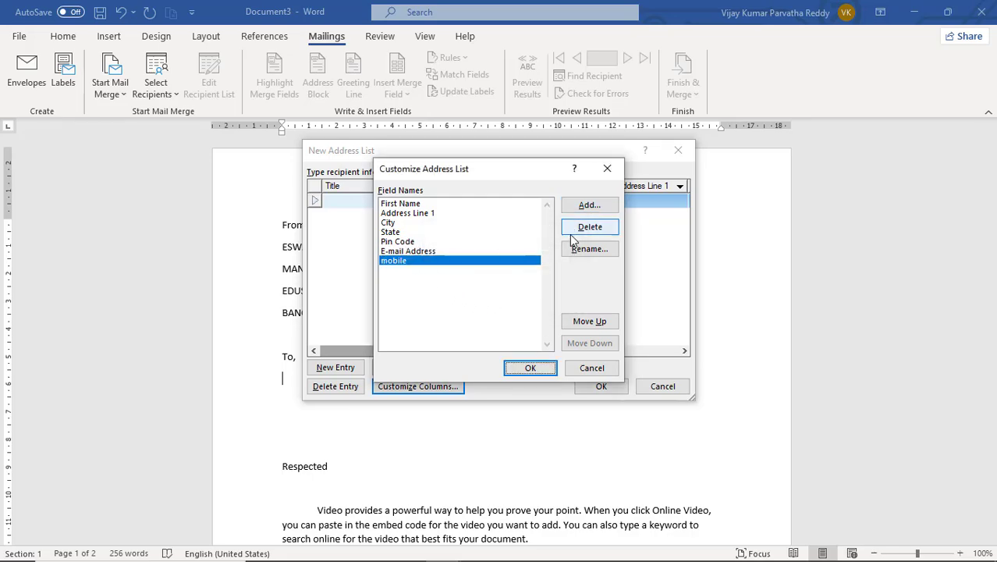
click(591, 228)
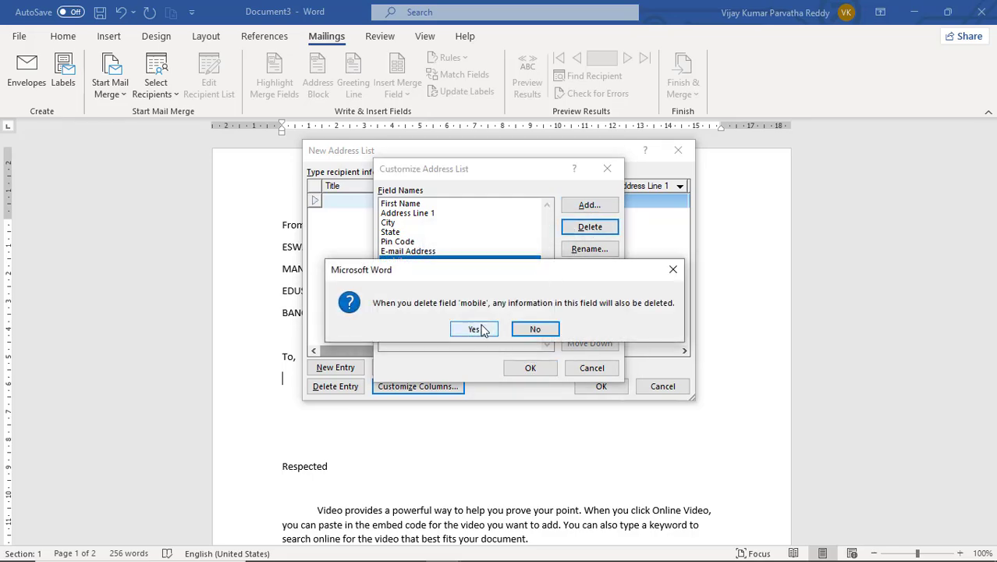
click(478, 329)
click(401, 204)
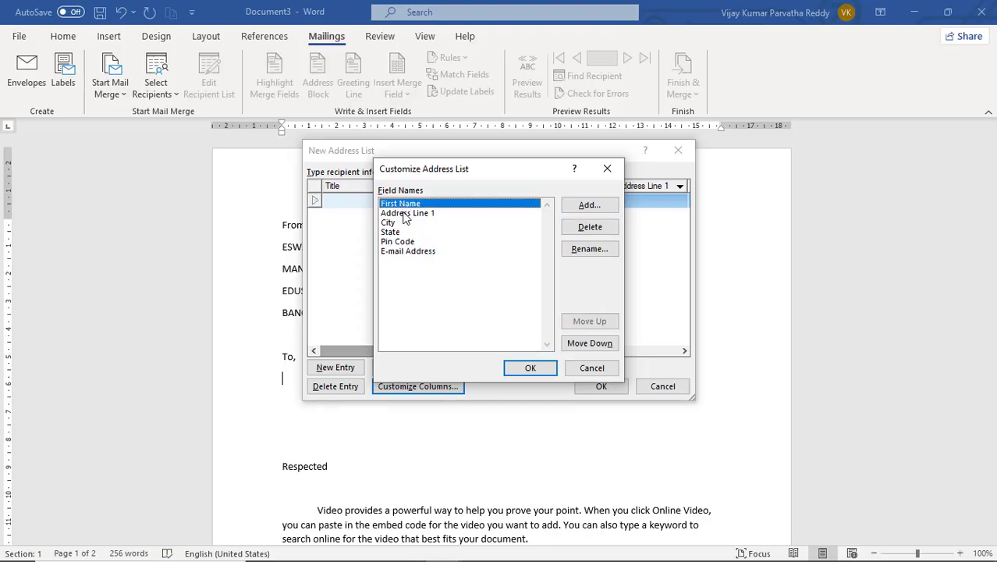
click(402, 216)
key(Down)
key(Down)
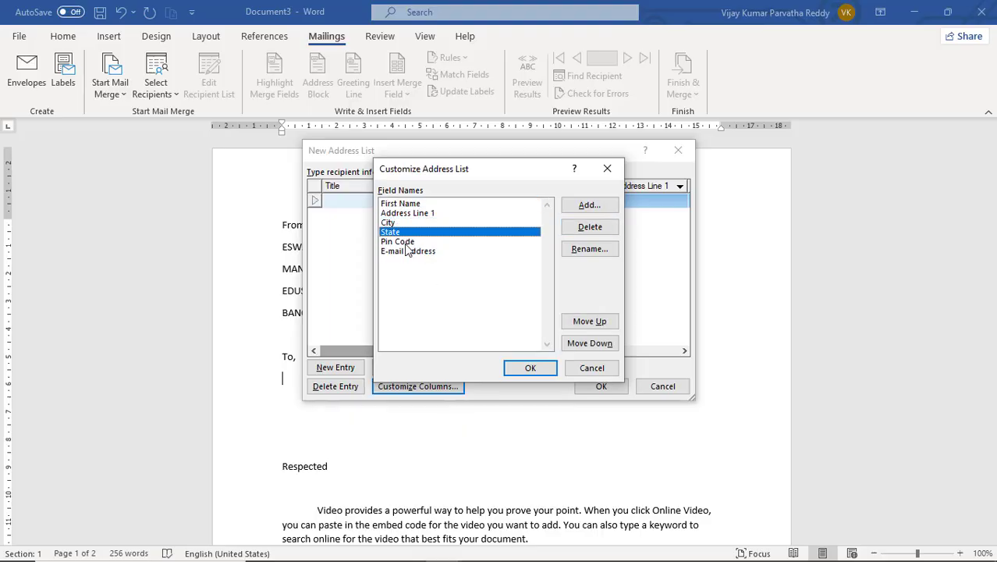
key(Down)
key(Down)
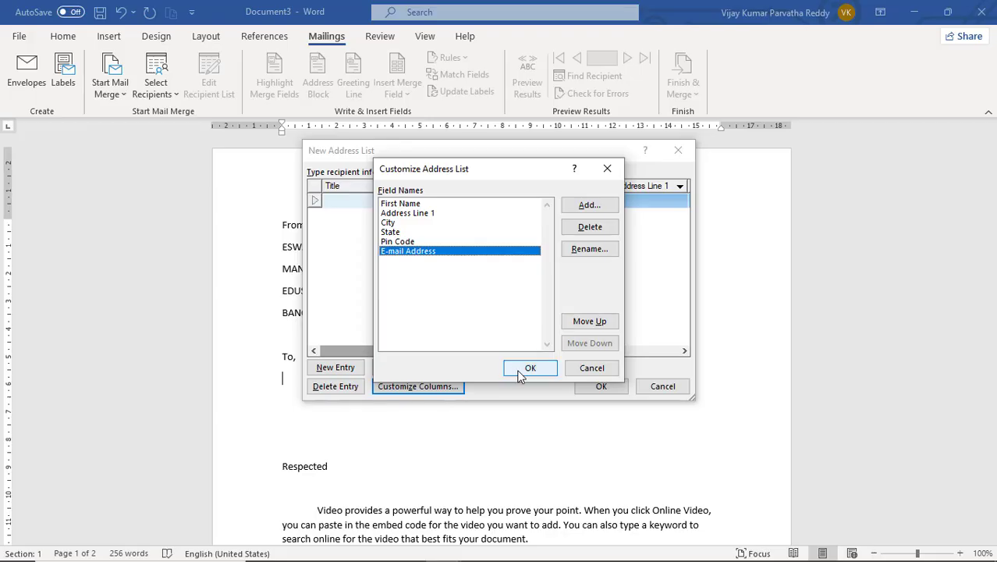
- Apply the customized fields and enter the first recipient's first name and Address Line 1
click(530, 369)
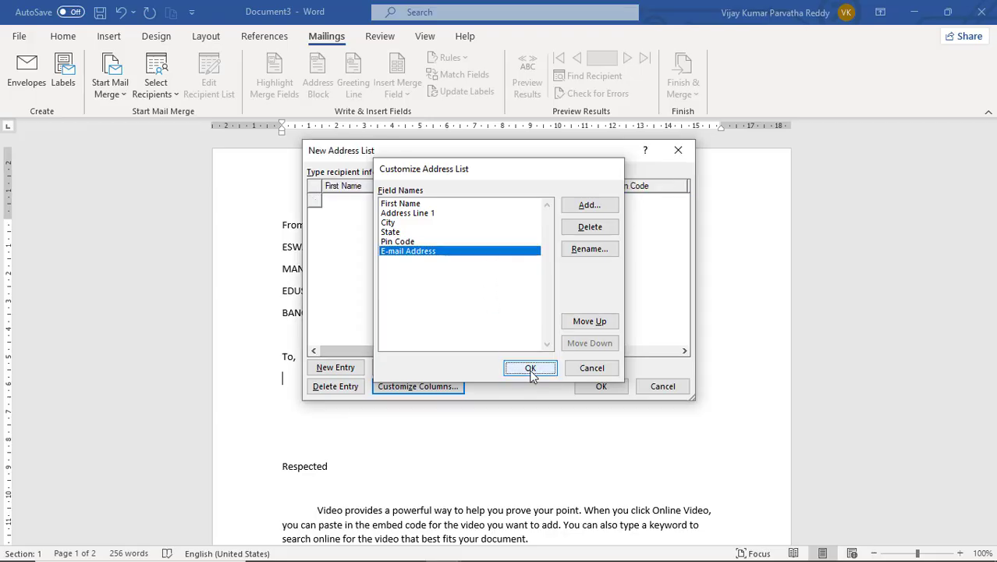
drag(454, 352, 414, 346)
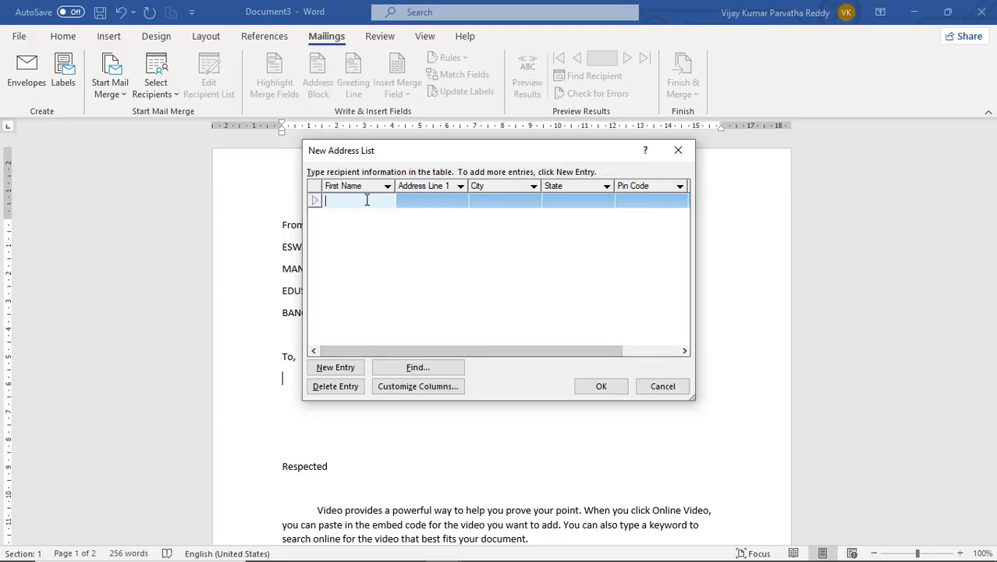
text(ravi)
key(BackSpace)
key(BackSpace)
key(BackSpace)
key(BackSpace)
text(RAVI)
click(453, 200)
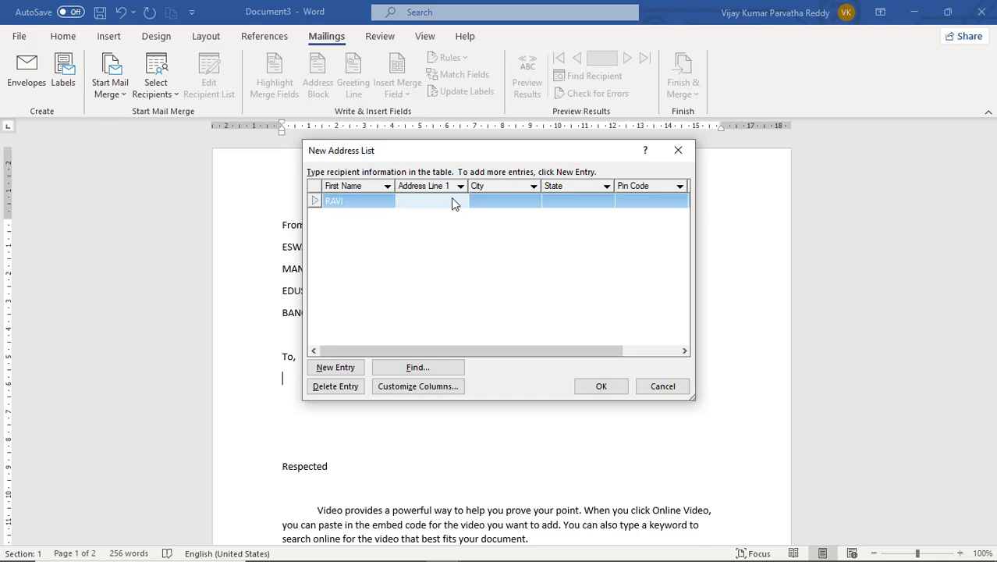
text(34/3,ABCD STREET)
- Fill in city BANGALORE, state KARNATAKA, pin code and e-mail, then start a second entry
key(Tab)
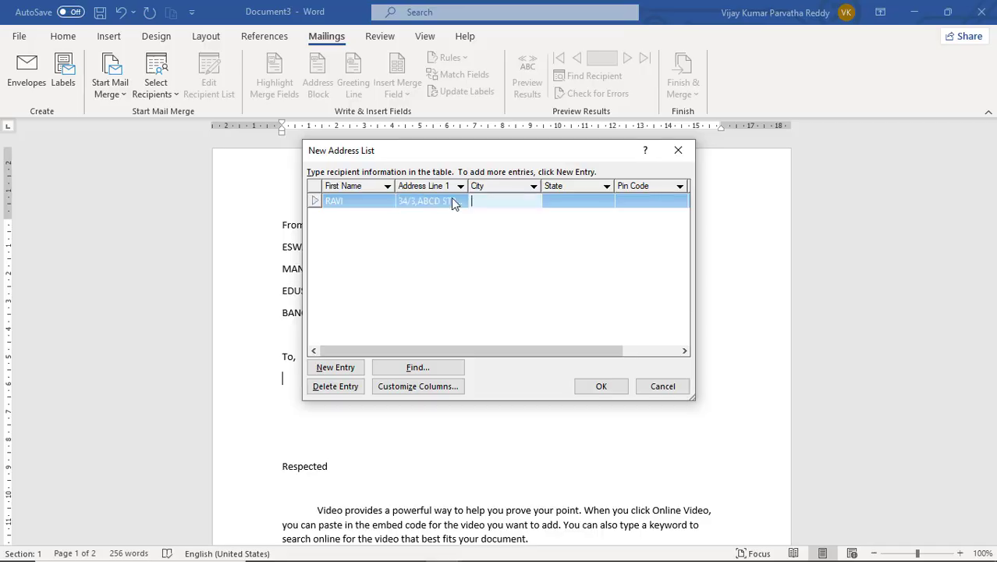
text(BANGALORE)
key(Tab)
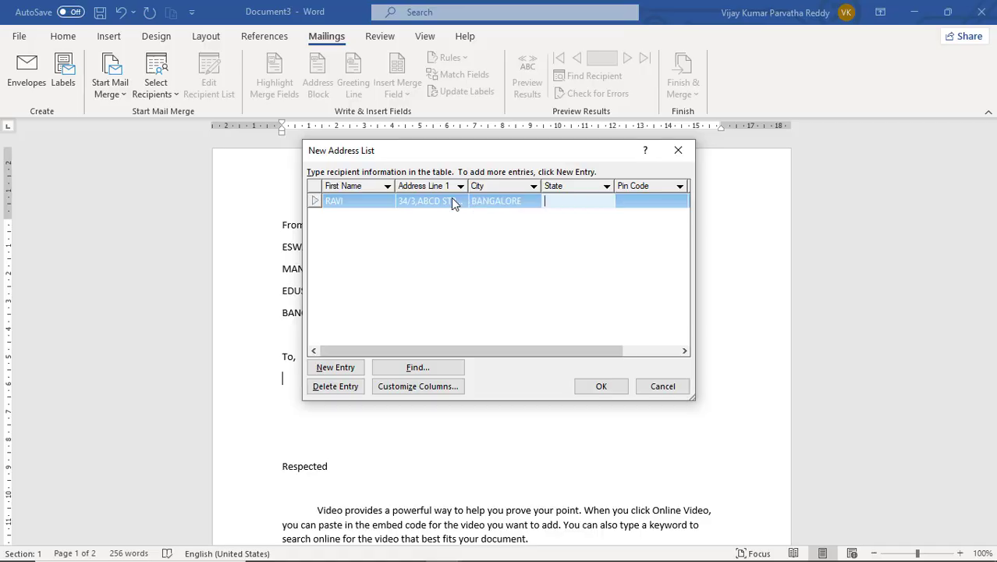
text(KARNATAKA)
key(Tab)
text(5)
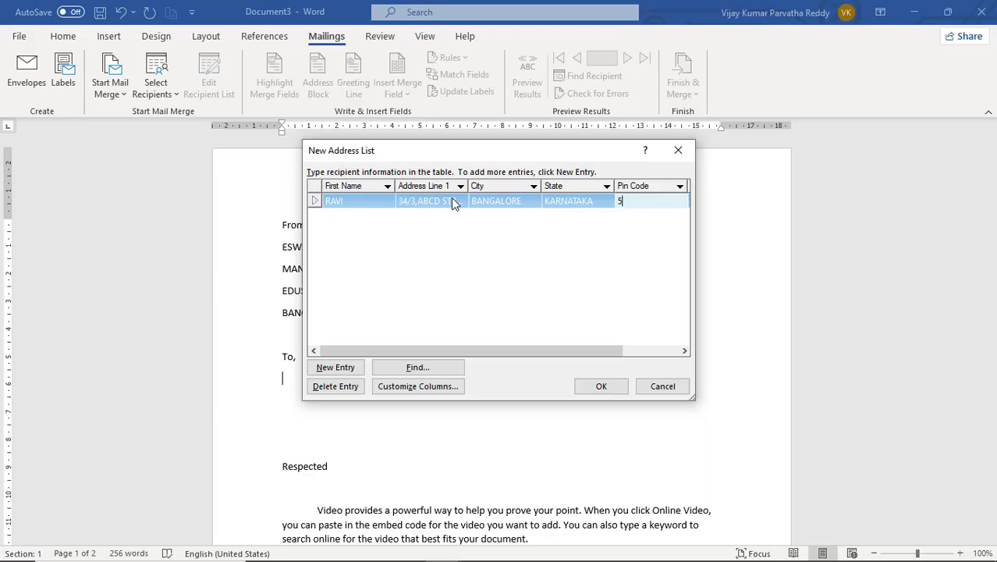
text(00001)
click(654, 201)
key(Tab)
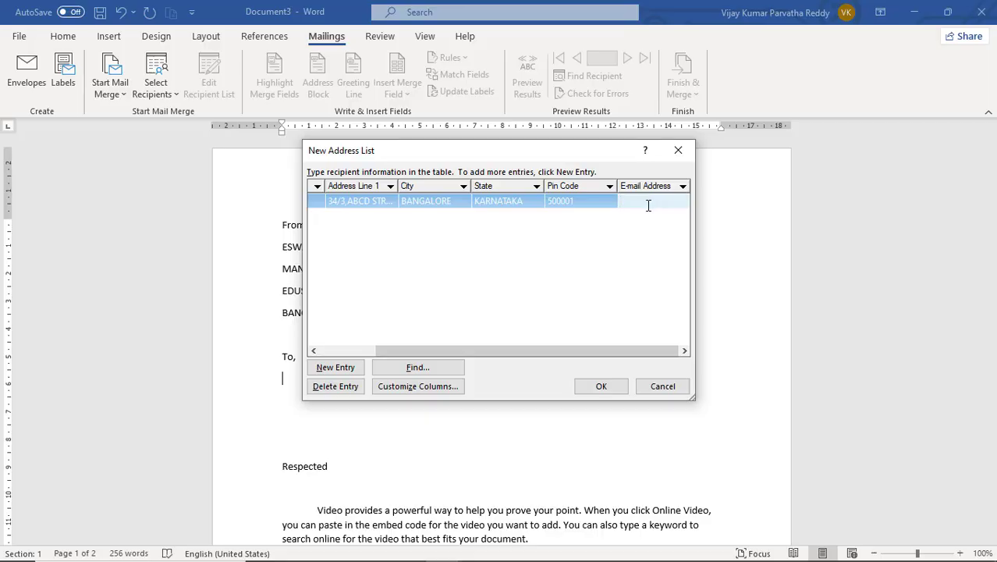
key(Tab)
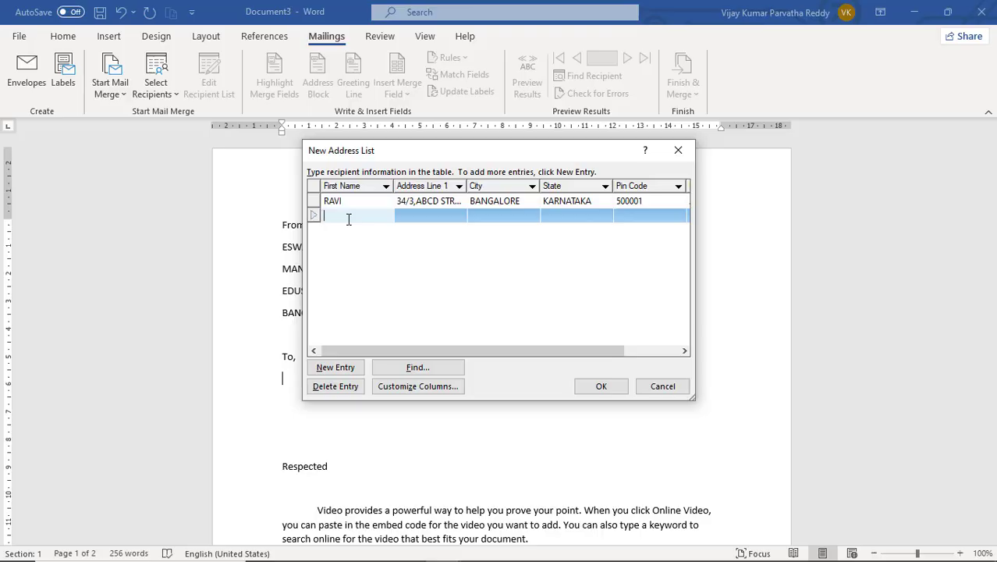
- Enter the second recipient's name, street address, MANGALORE, KARNATAKA, pin code and e-mail, then add a third row
key(Tab)
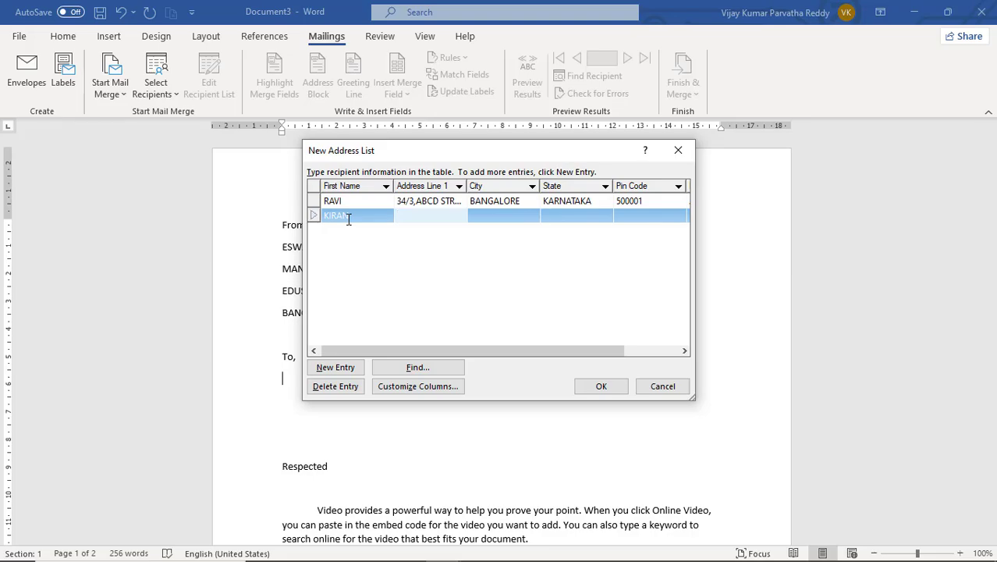
key(Tab)
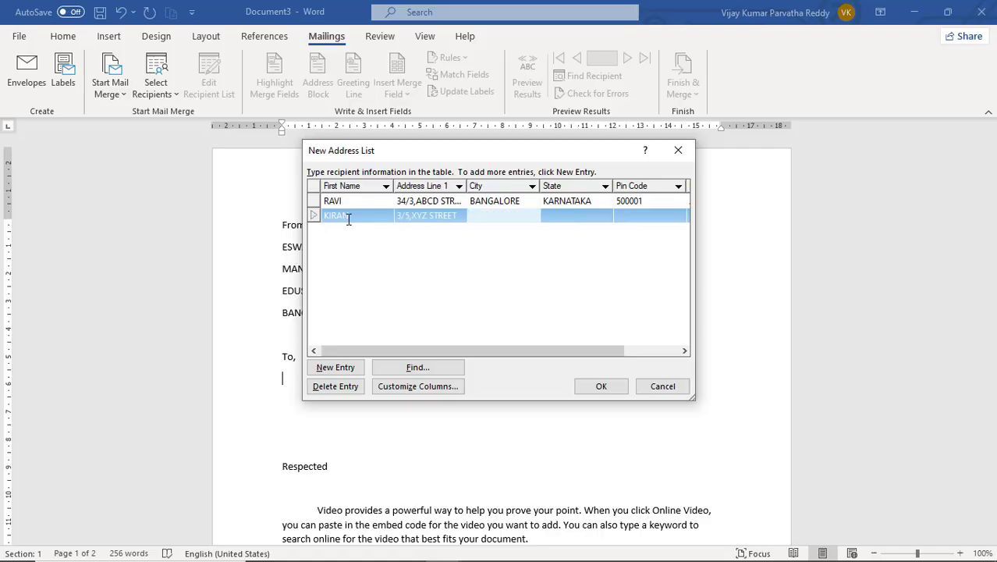
key(Tab)
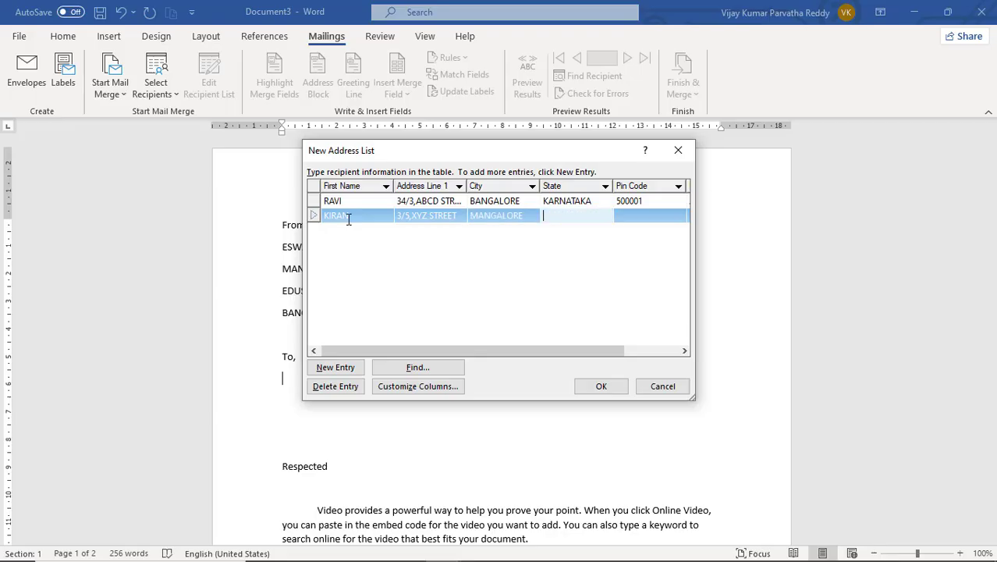
key(Tab)
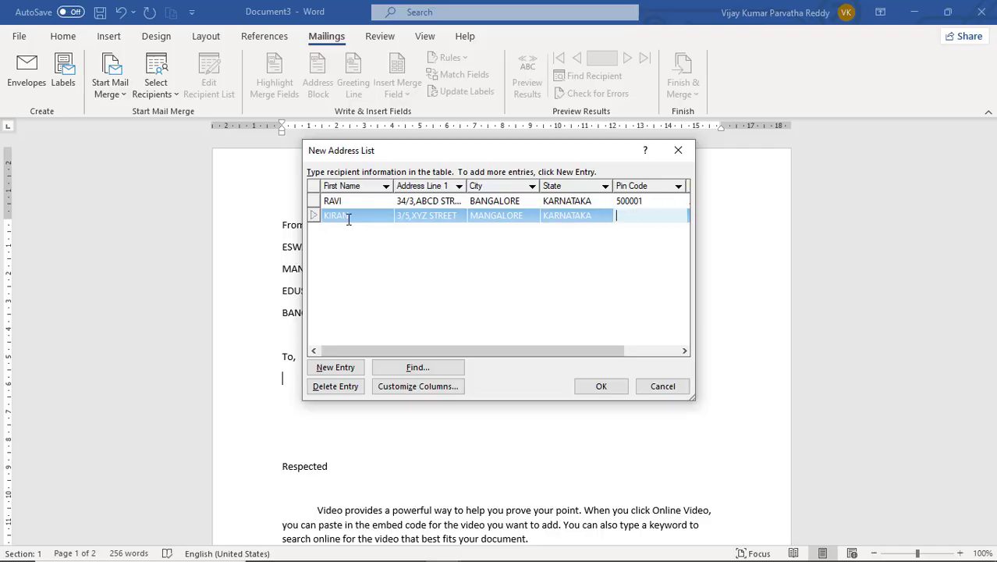
key(Tab)
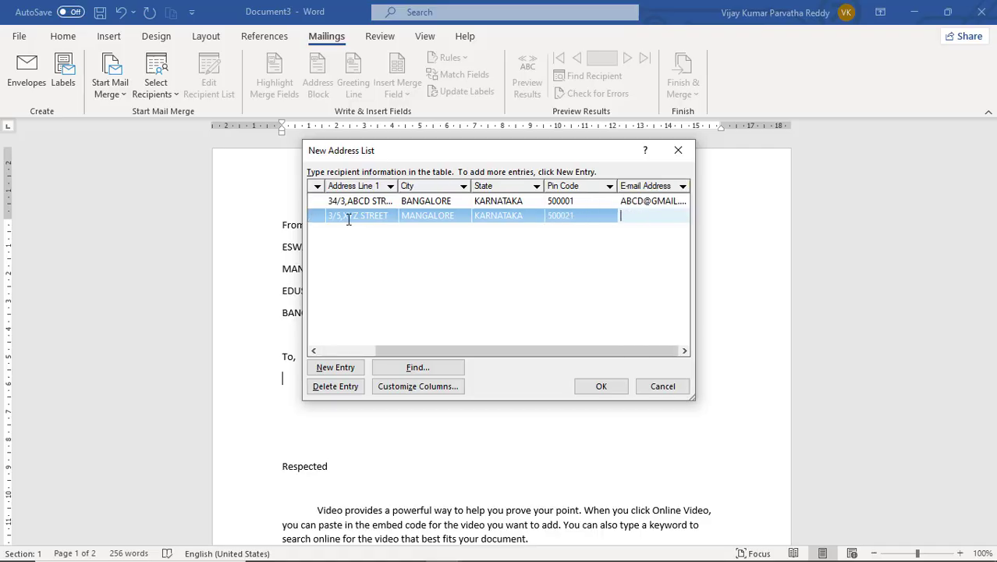
key(Tab)
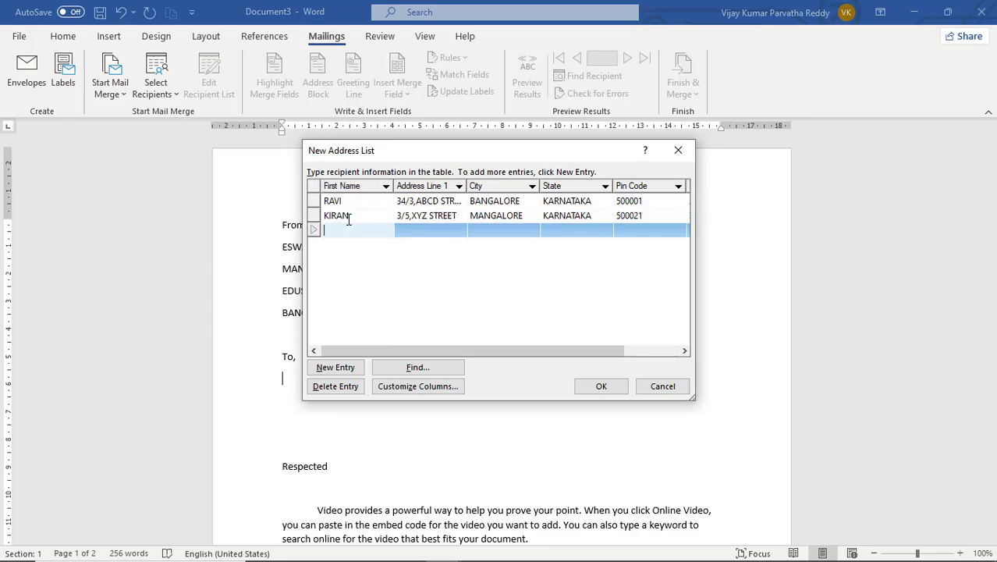
- Enter the third recipient's first name, street address and city BANGALORE, correcting typos
text(HARI)
key(Tab)
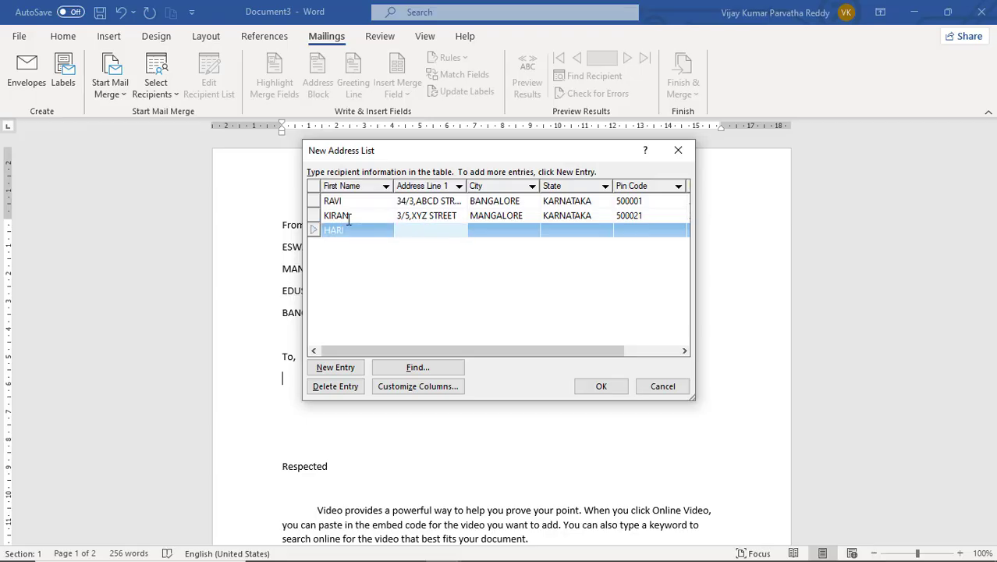
key(Tab)
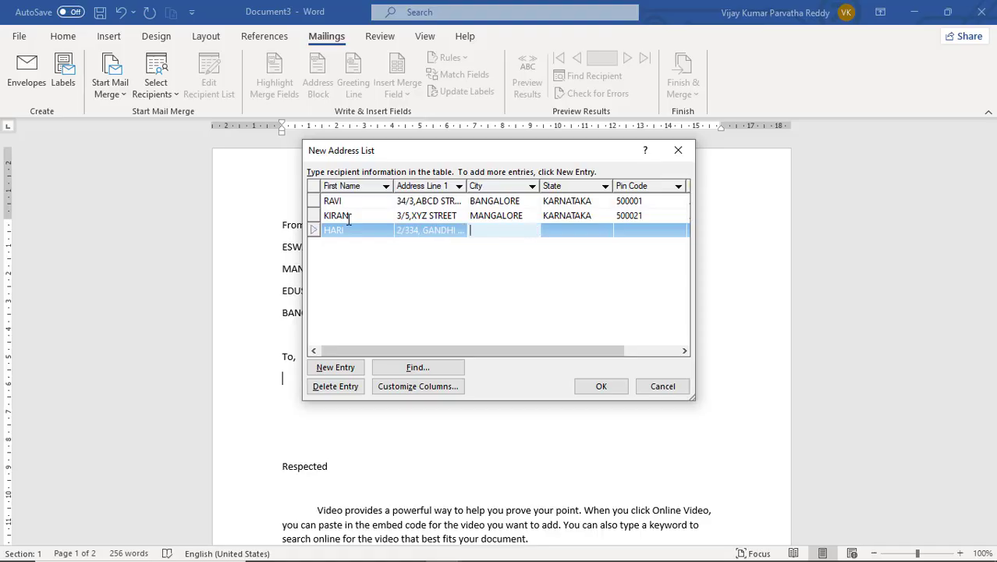
text(BANGALORE)
- Fill in state KARNATAKA, the pin code and e-mail for the third recipient
key(Tab)
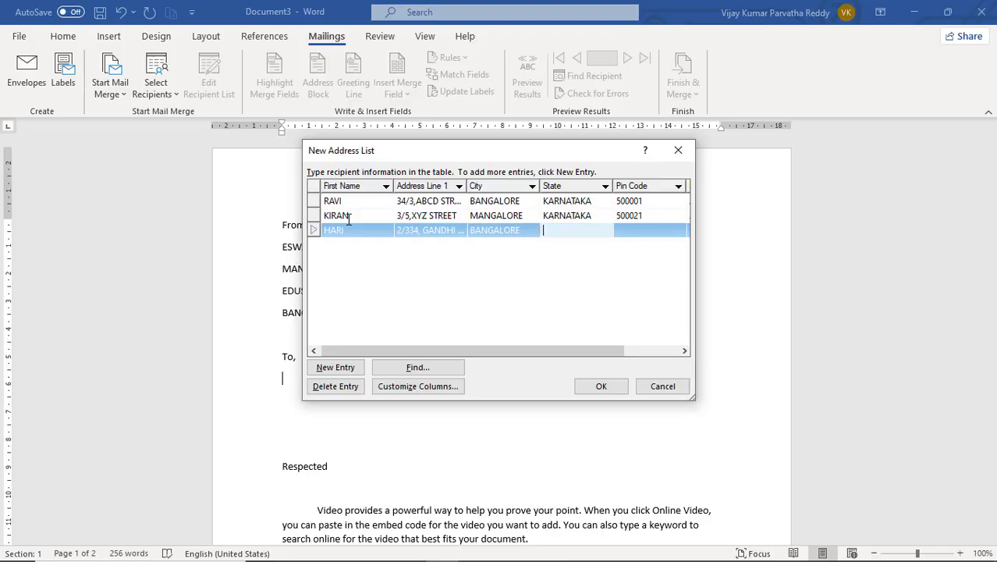
key(Tab)
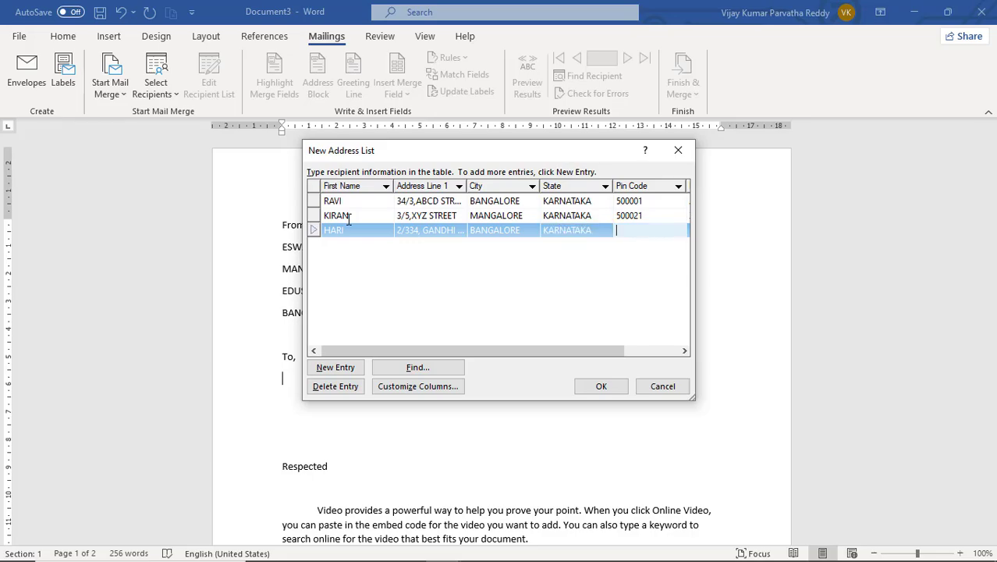
key(Tab)
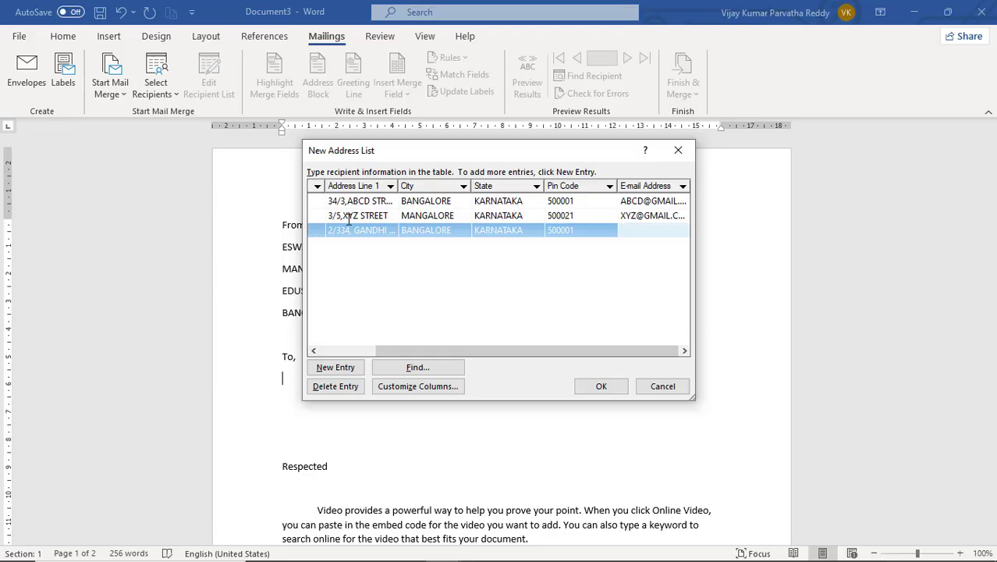
drag(530, 352, 475, 353)
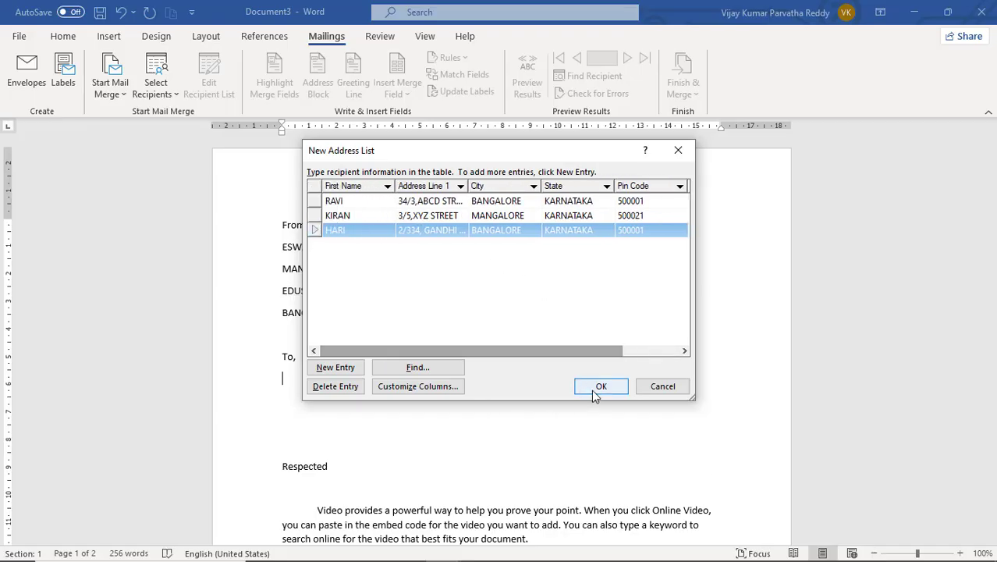
- Accept the New Address List and save it under the file name STAFF
click(594, 390)
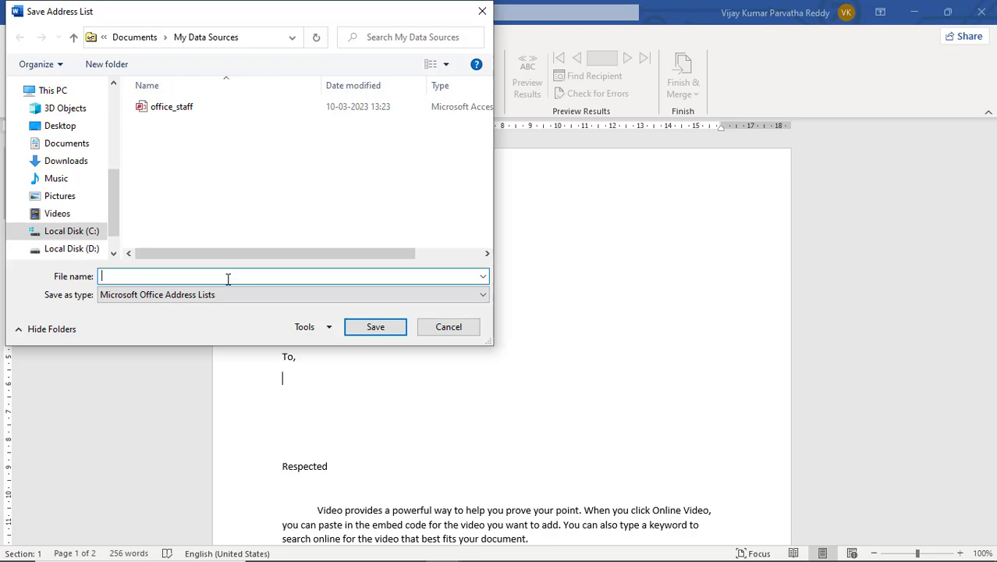
text(STAFF)
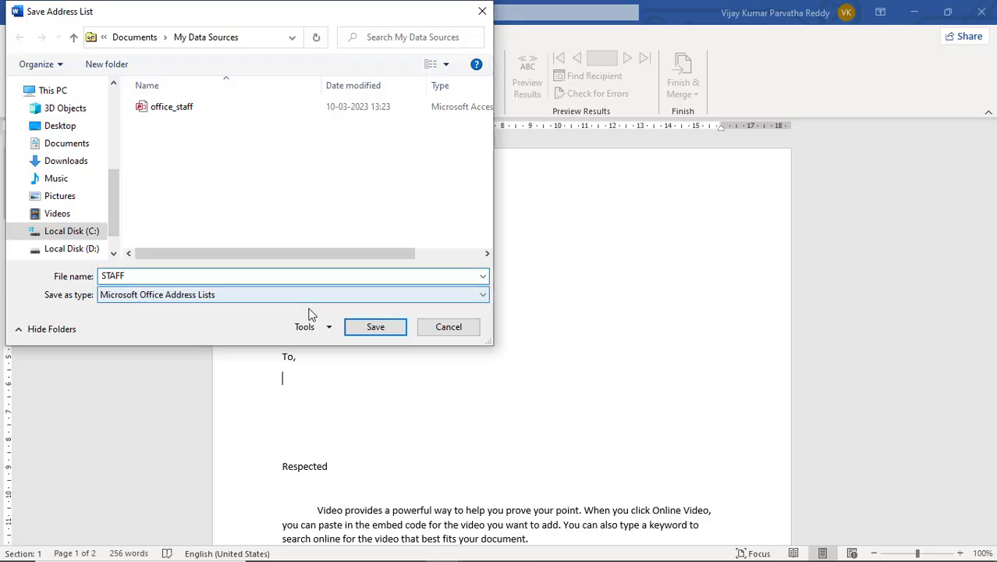
click(380, 334)
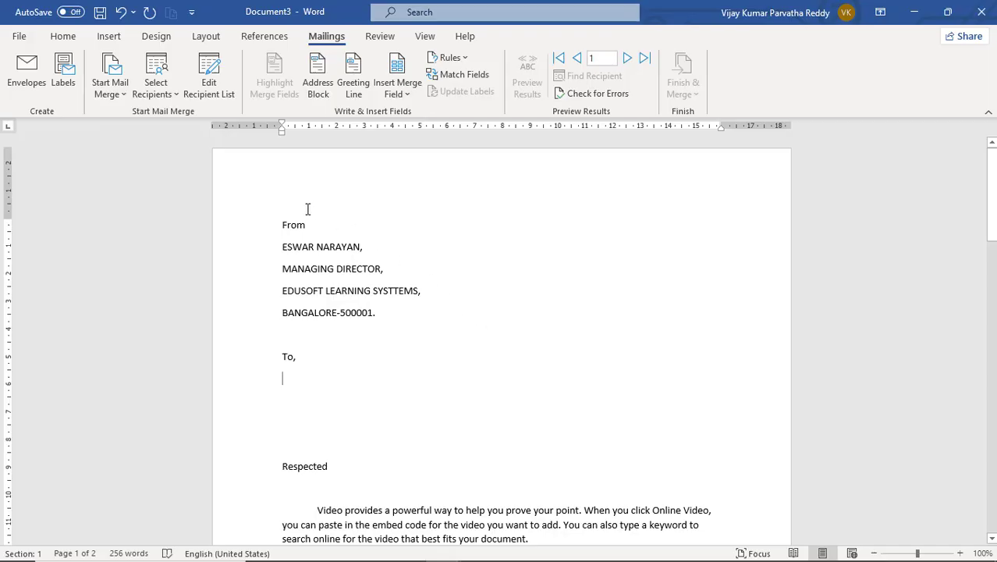
- Check the Select Recipients menu without choosing, then open the Insert Merge Field list
click(179, 94)
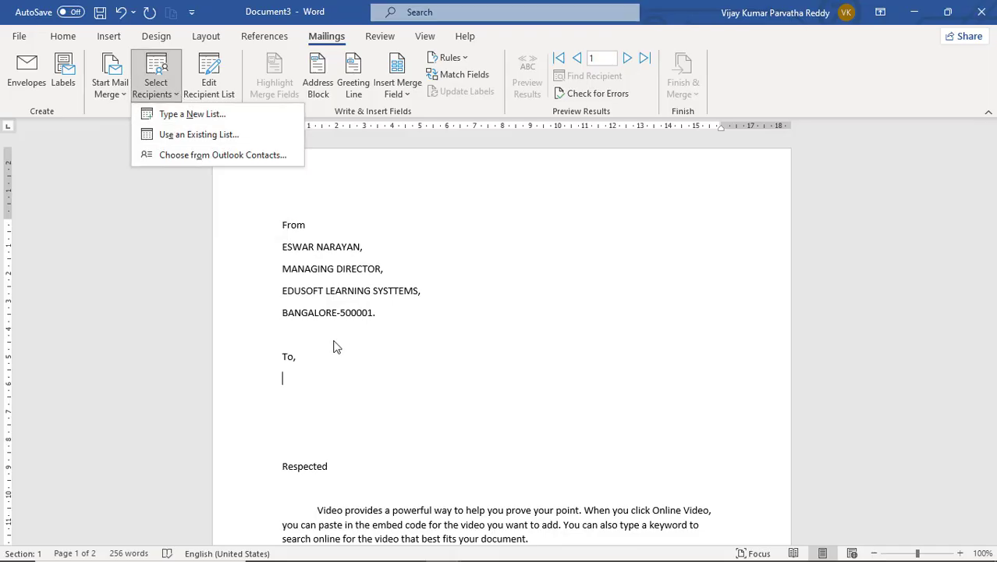
click(292, 370)
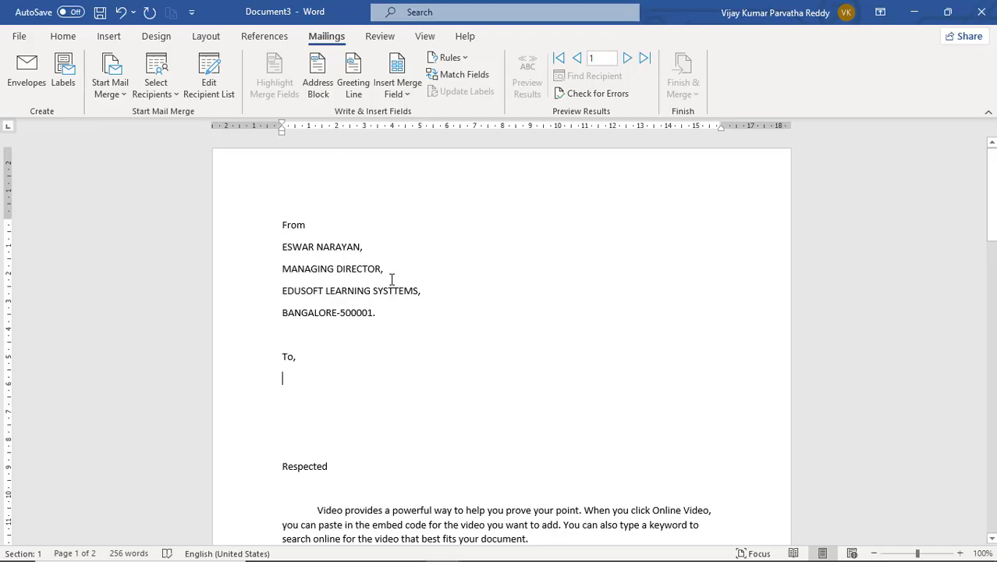
click(408, 94)
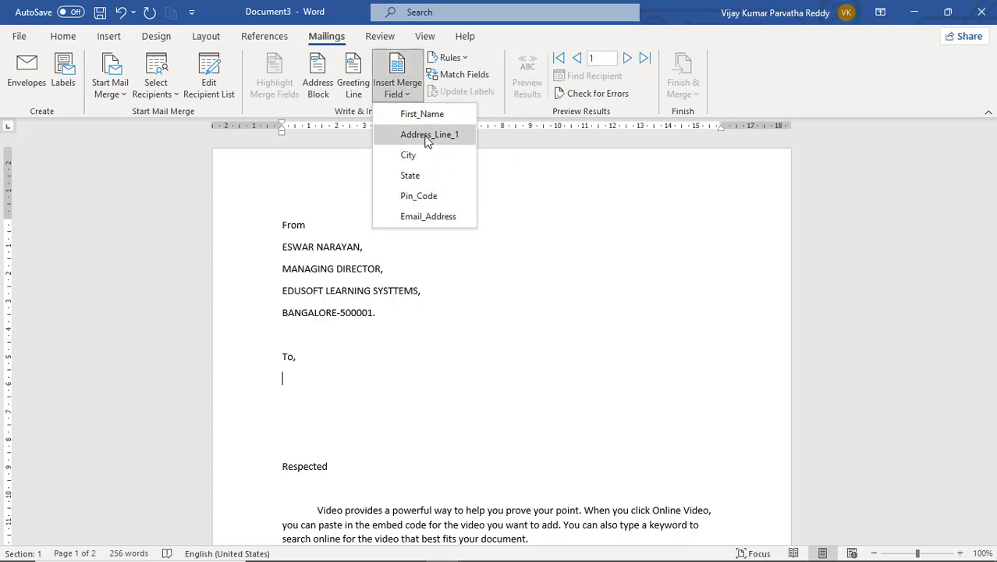
- Insert the First_Name and Address_Line_1 merge fields on separate lines under 'To,'
click(295, 379)
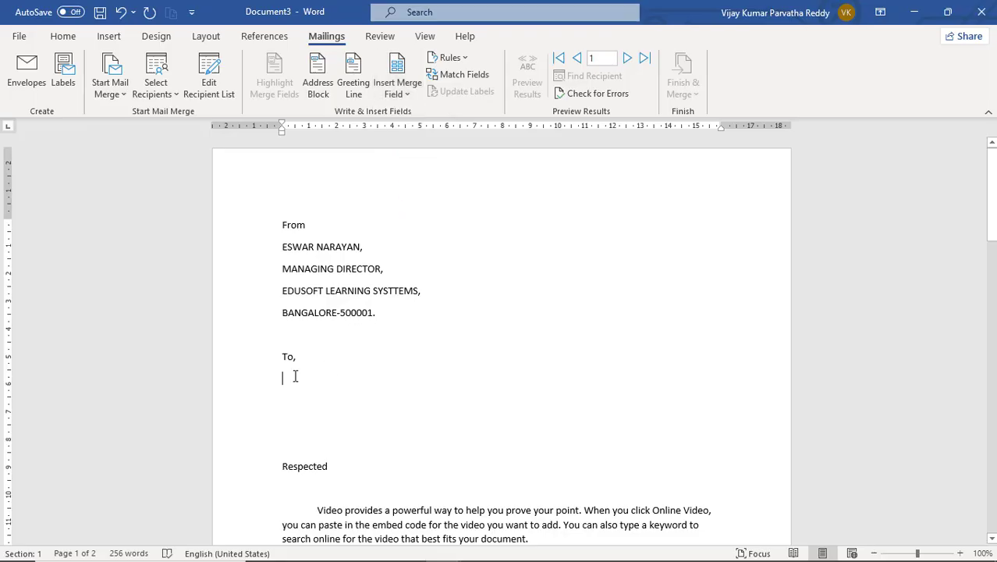
click(403, 93)
click(407, 114)
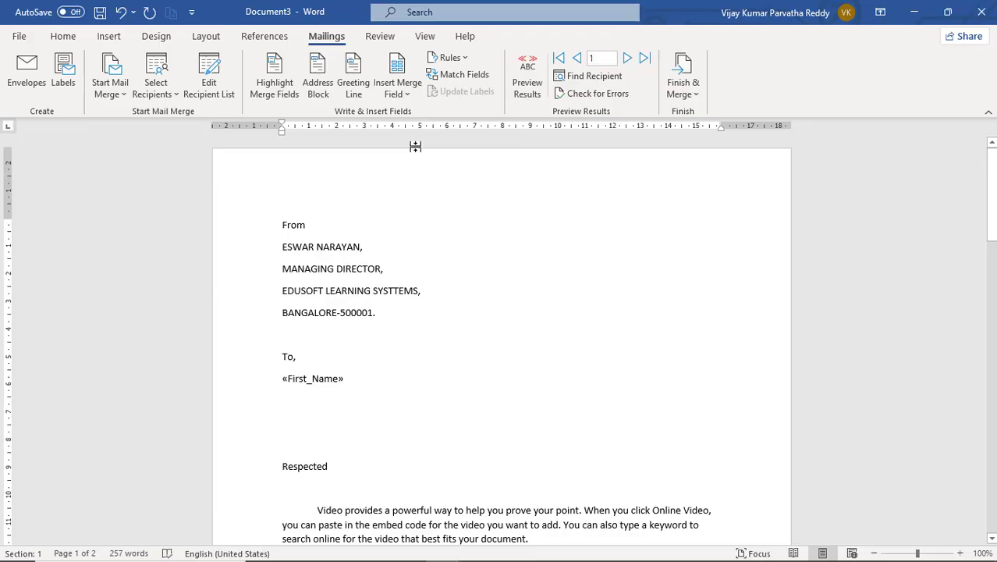
key(Return)
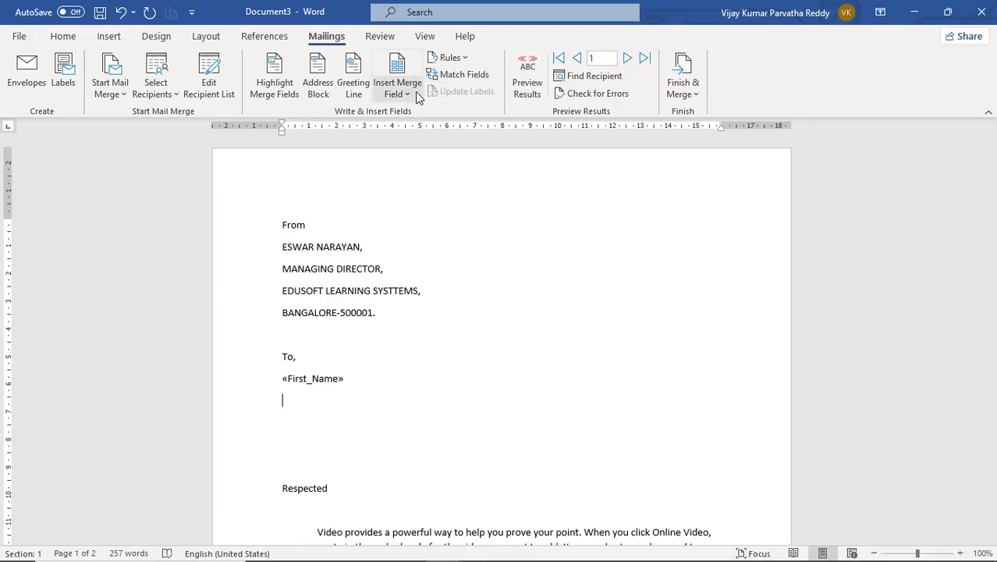
click(406, 94)
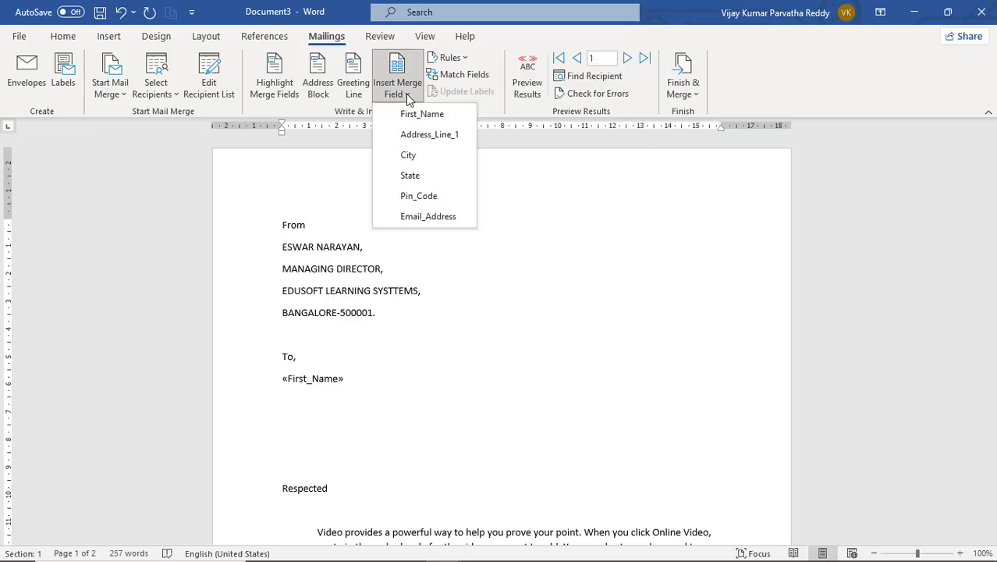
click(409, 136)
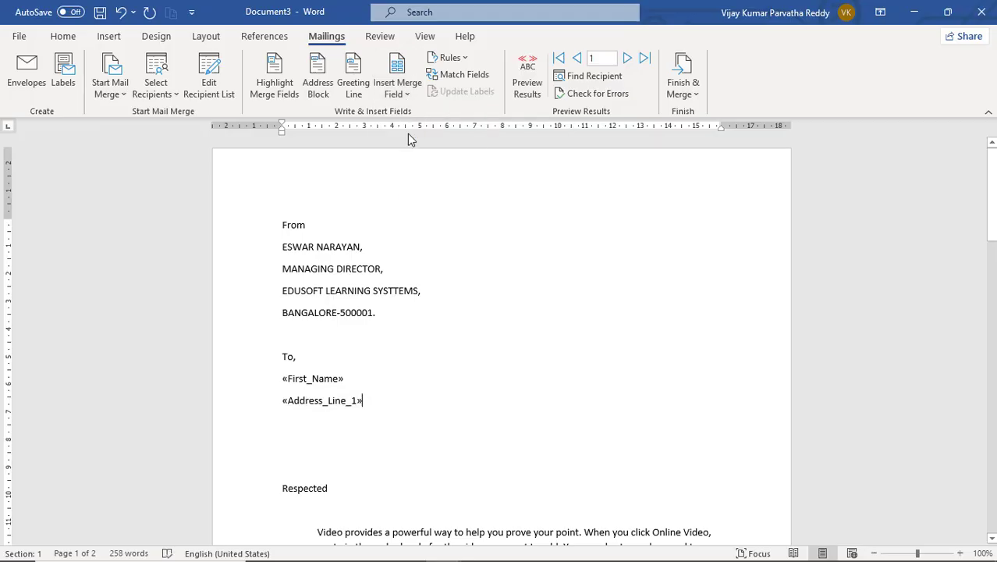
key(Return)
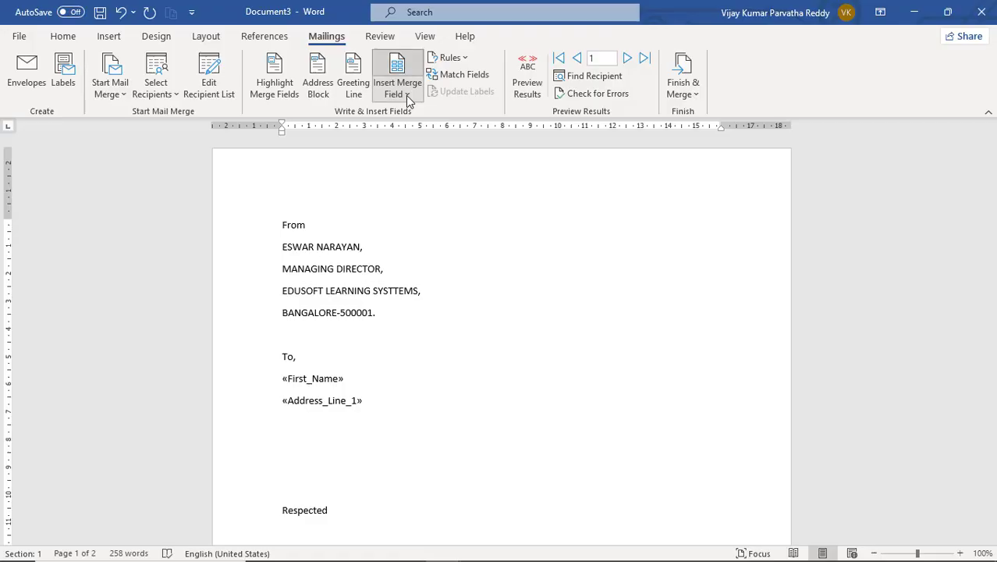
- Add the City and State merge fields on their own lines below Address_Line_1
click(405, 95)
click(419, 156)
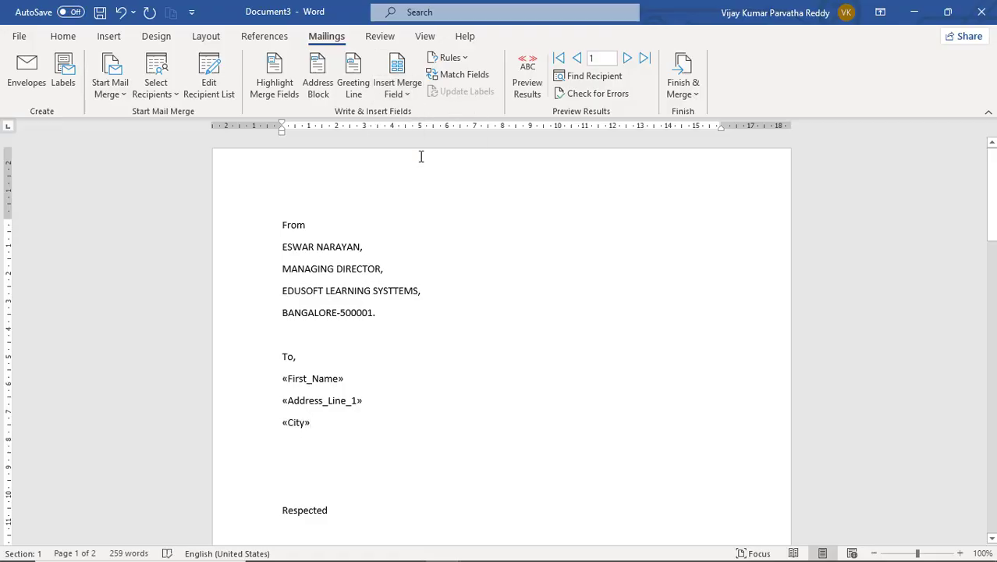
key(Return)
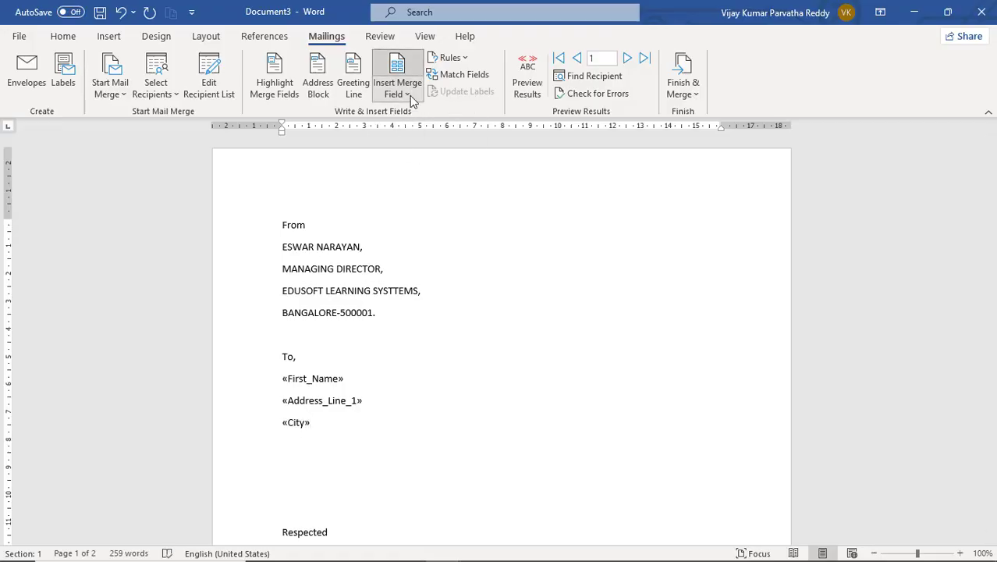
click(409, 95)
click(410, 172)
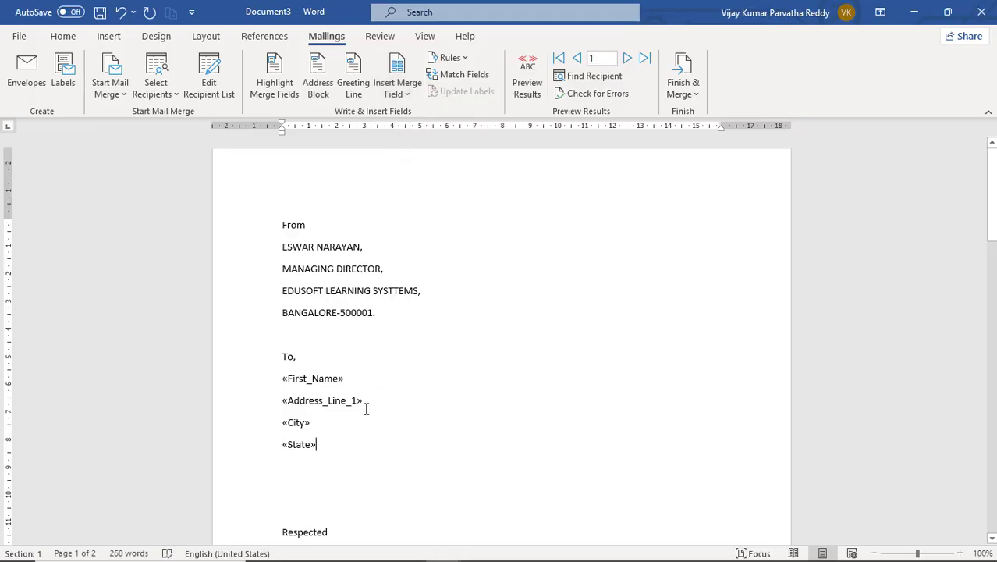
key(Return)
- Add the Pin_Code and Email_Address fields, then delete the extra blank lines above Respected
click(405, 91)
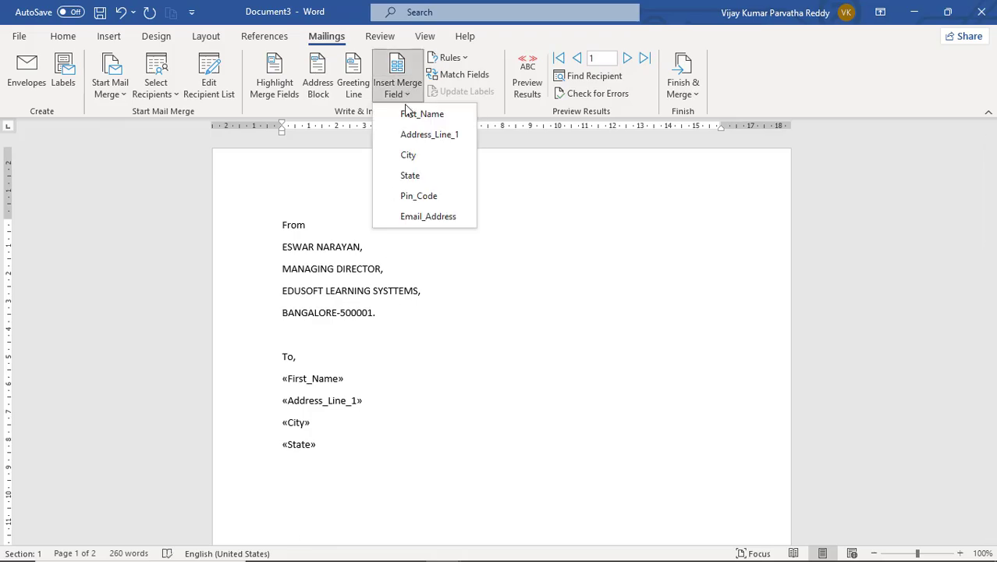
click(426, 196)
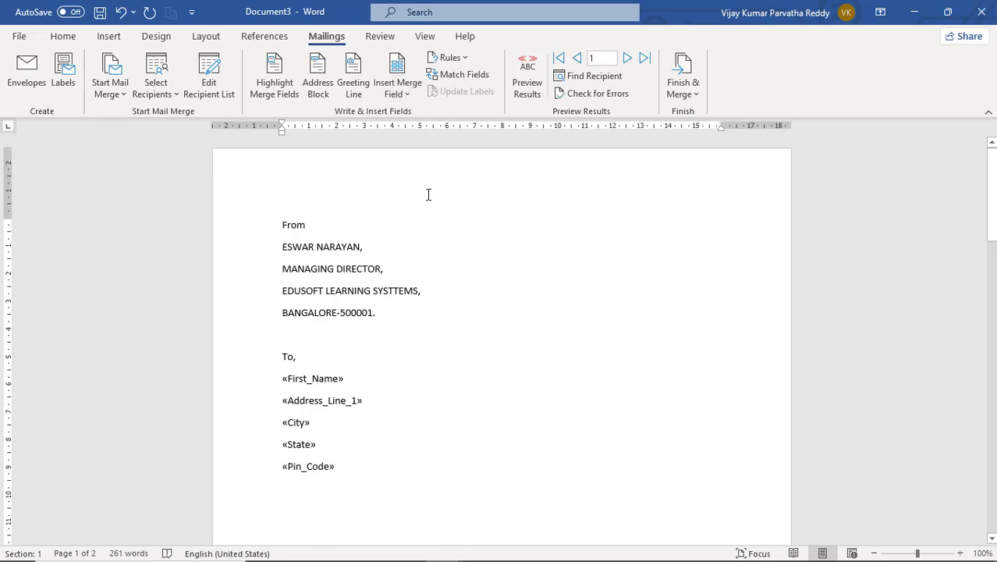
key(Return)
click(398, 92)
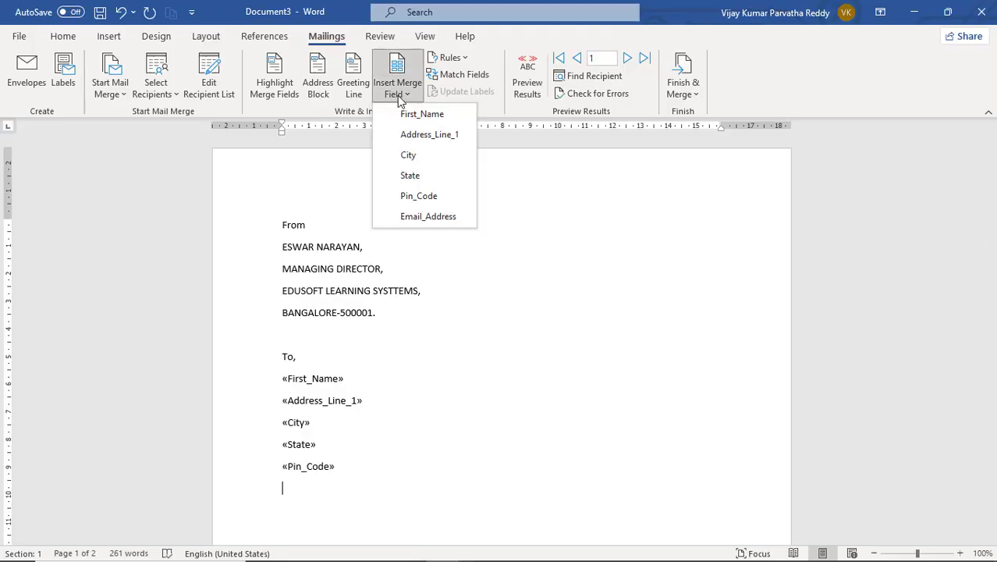
click(425, 217)
key(Return)
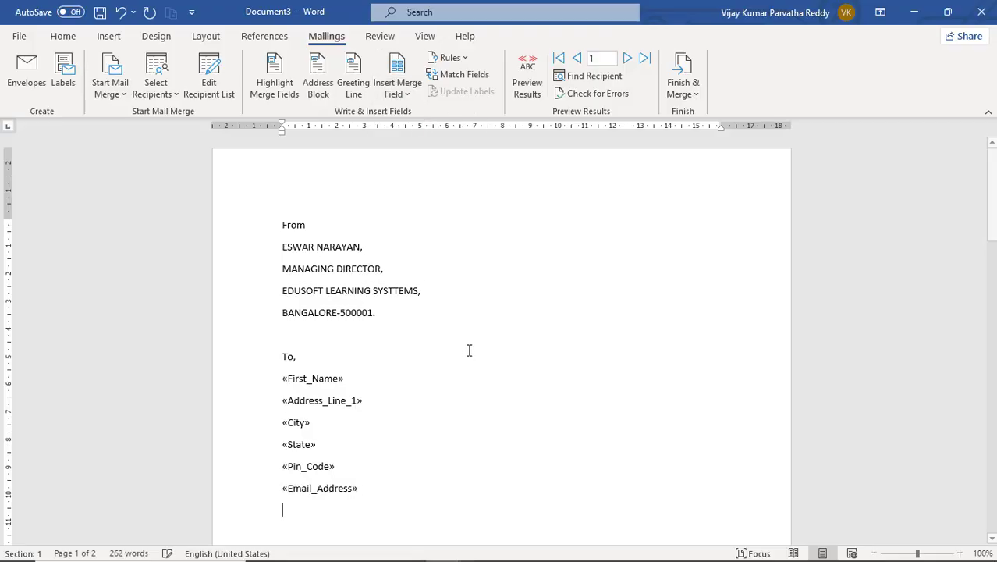
scroll(466, 347, down, 3)
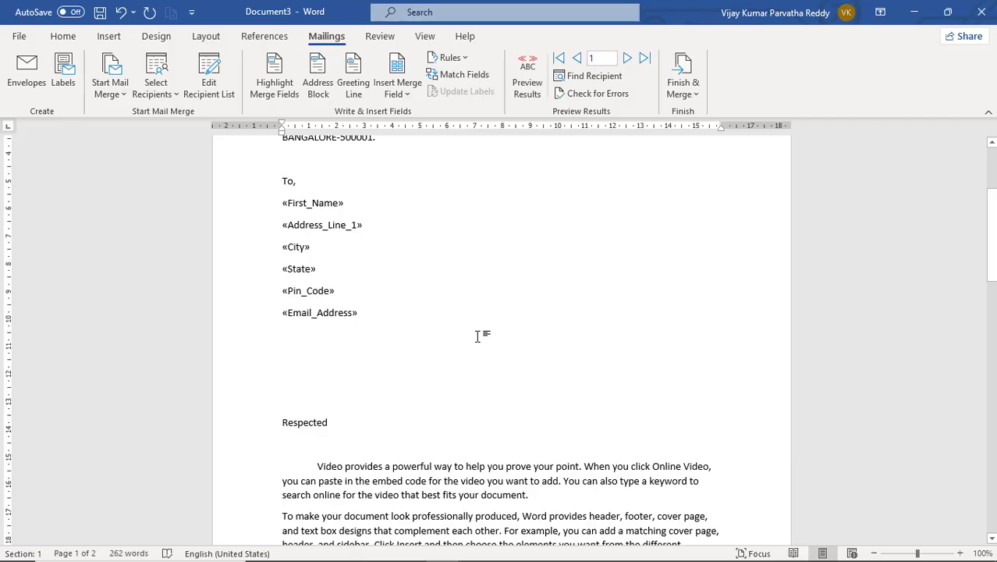
key(Delete)
key(Delete)
key(Delete)
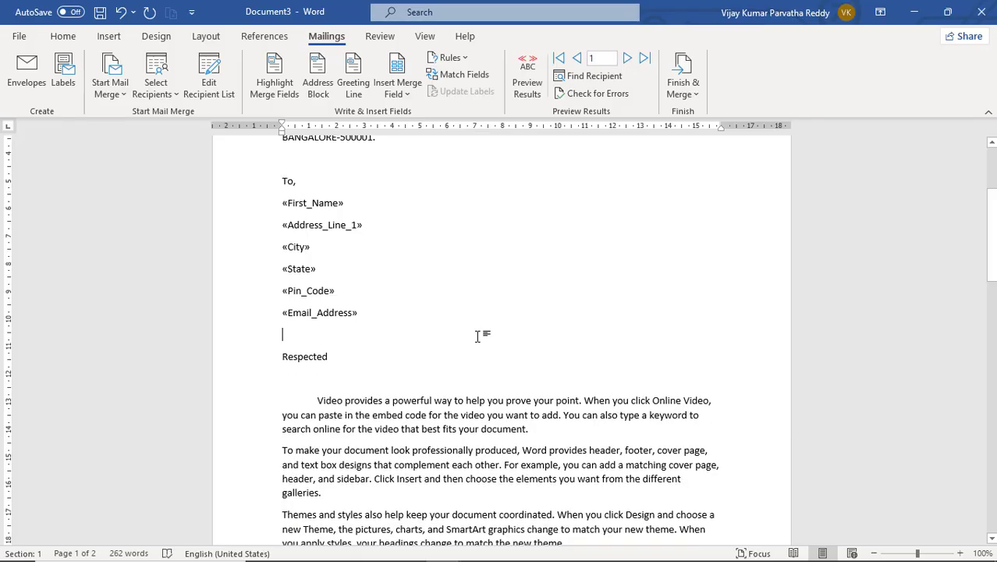
click(352, 358)
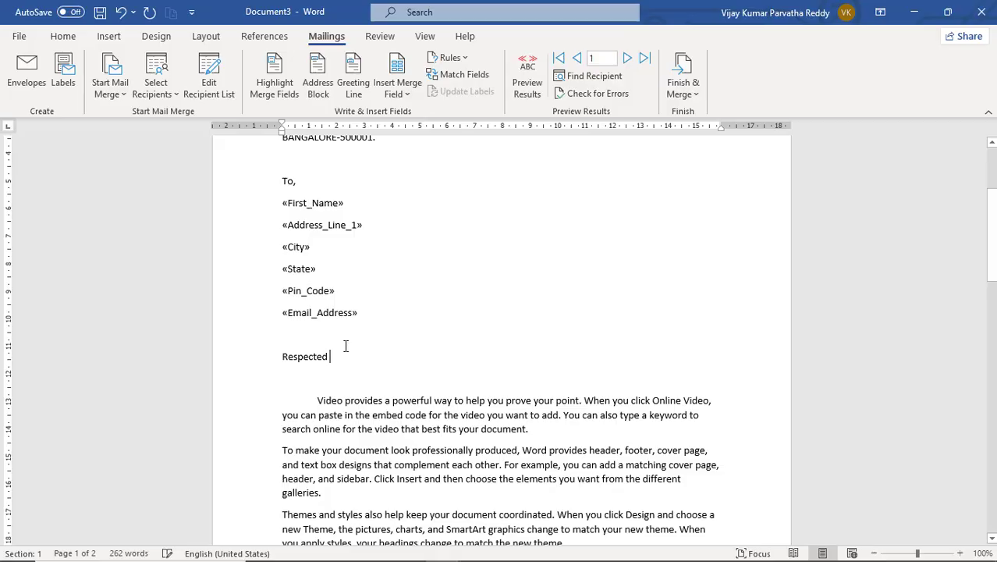
click(360, 89)
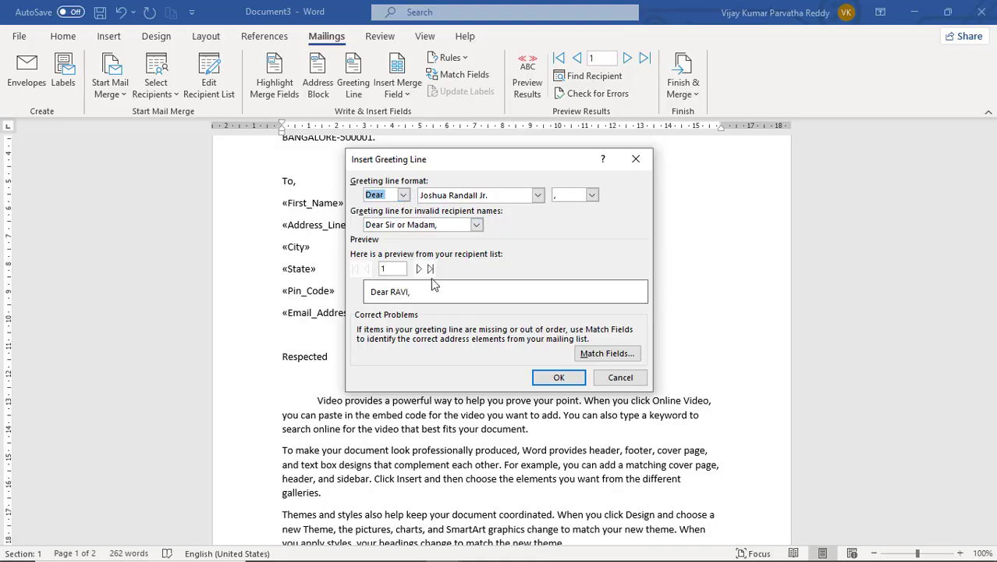
click(619, 376)
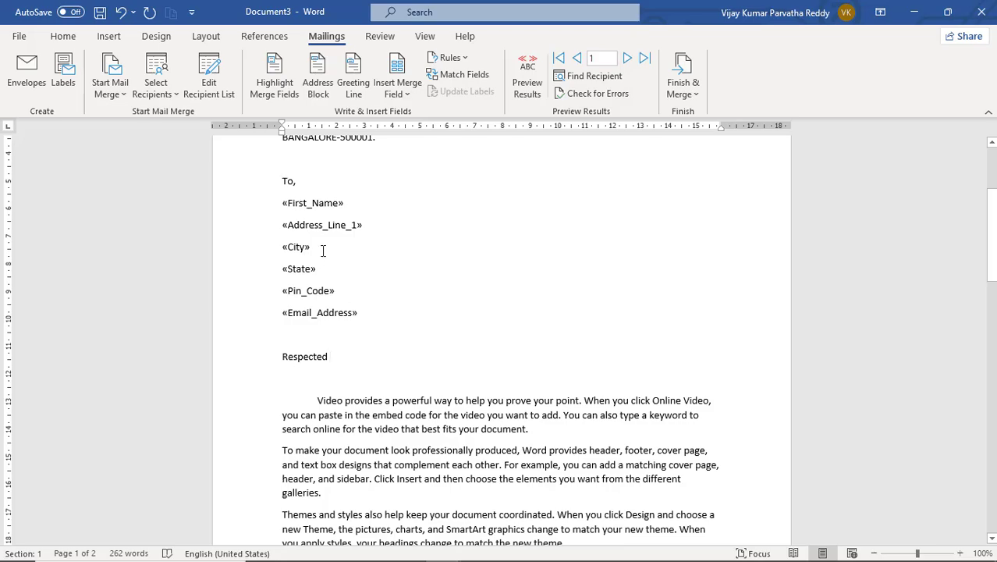
- Insert the First_Name merge field after 'Respected'
click(405, 94)
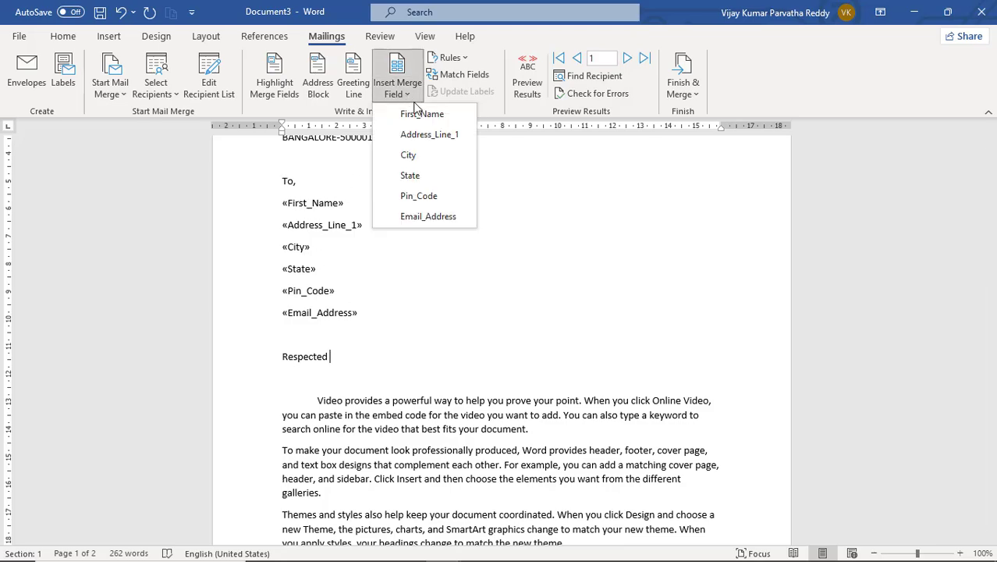
click(415, 113)
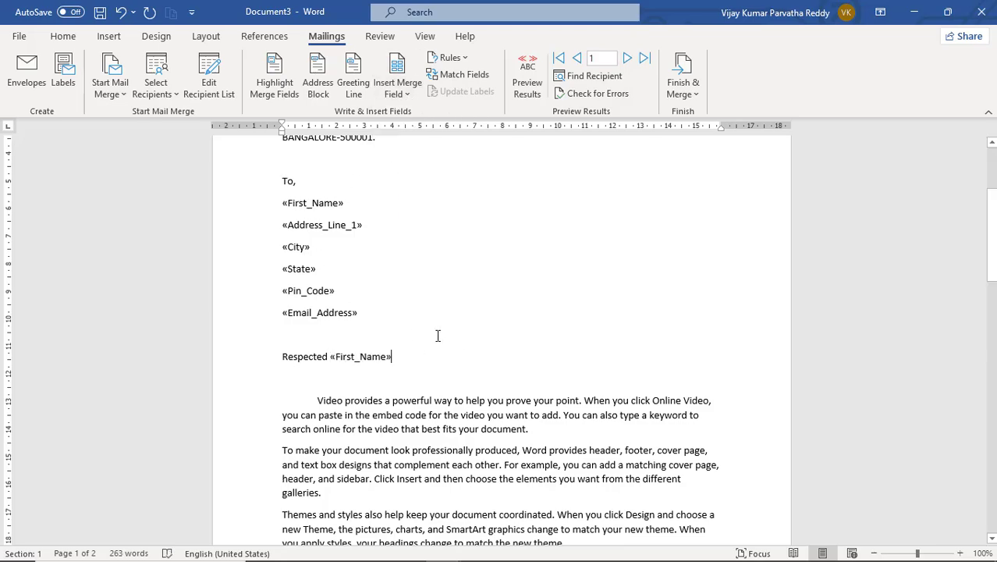
scroll(409, 310, up, 5)
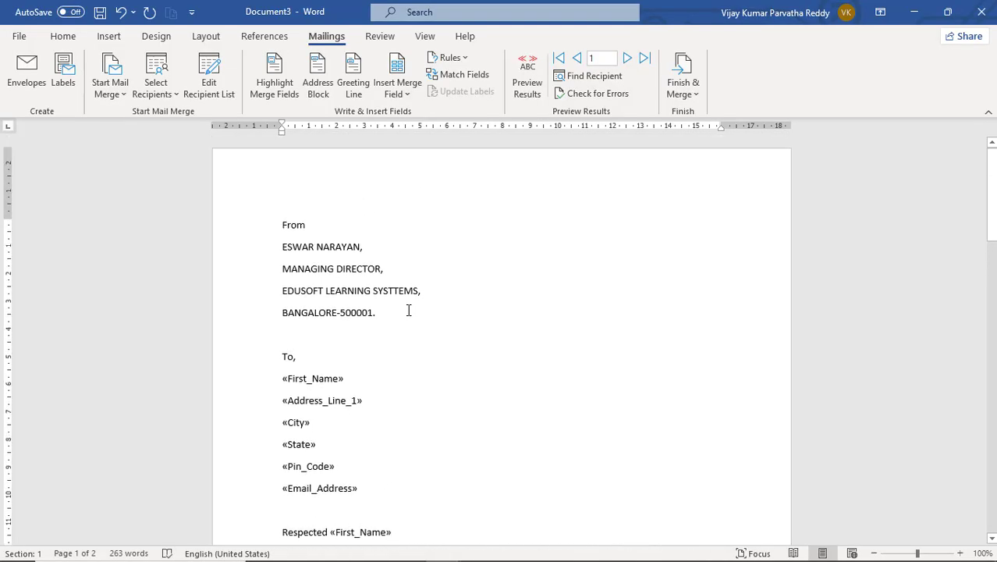
scroll(403, 375, down, 7)
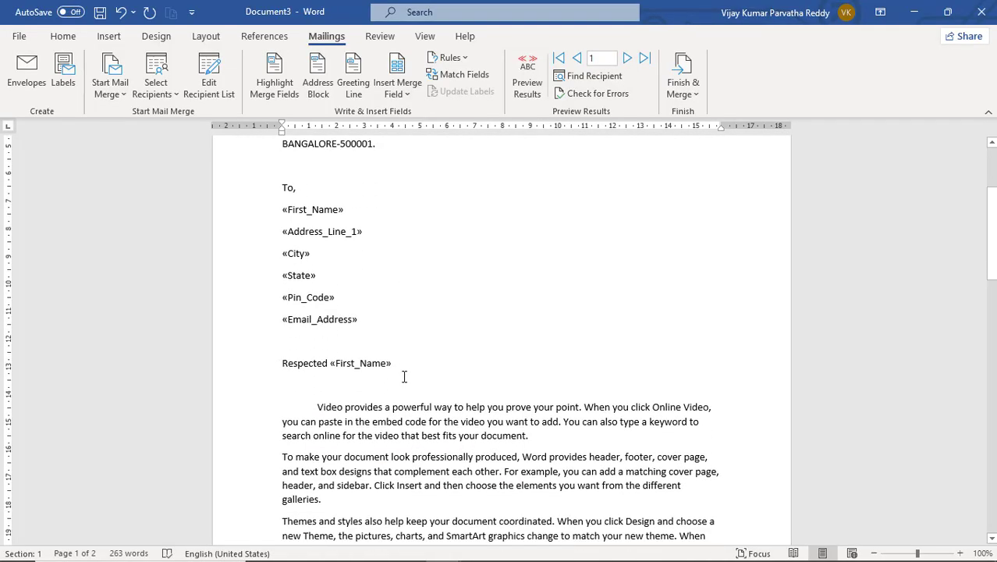
scroll(404, 377, down, 7)
scroll(403, 375, up, 9)
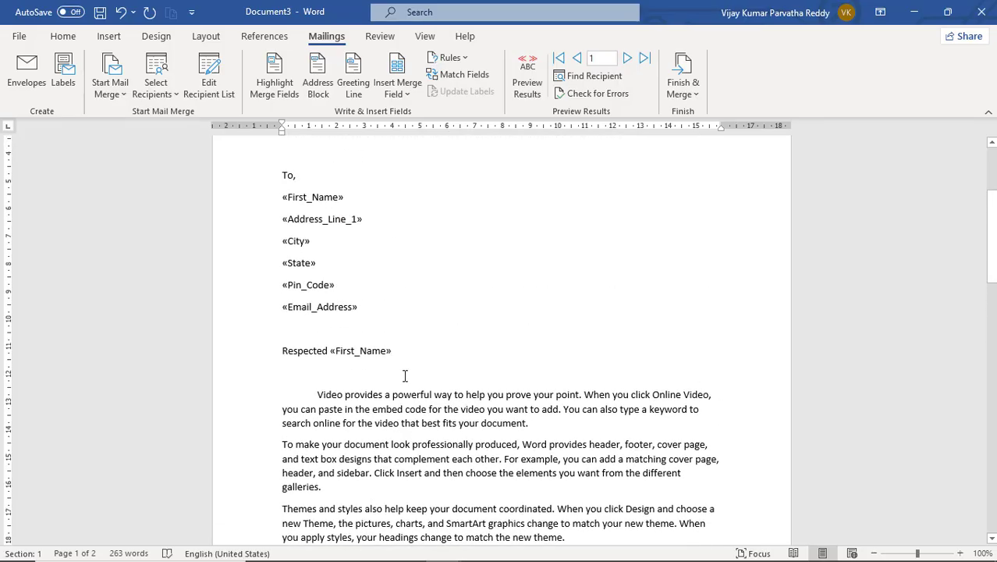
scroll(405, 377, up, 5)
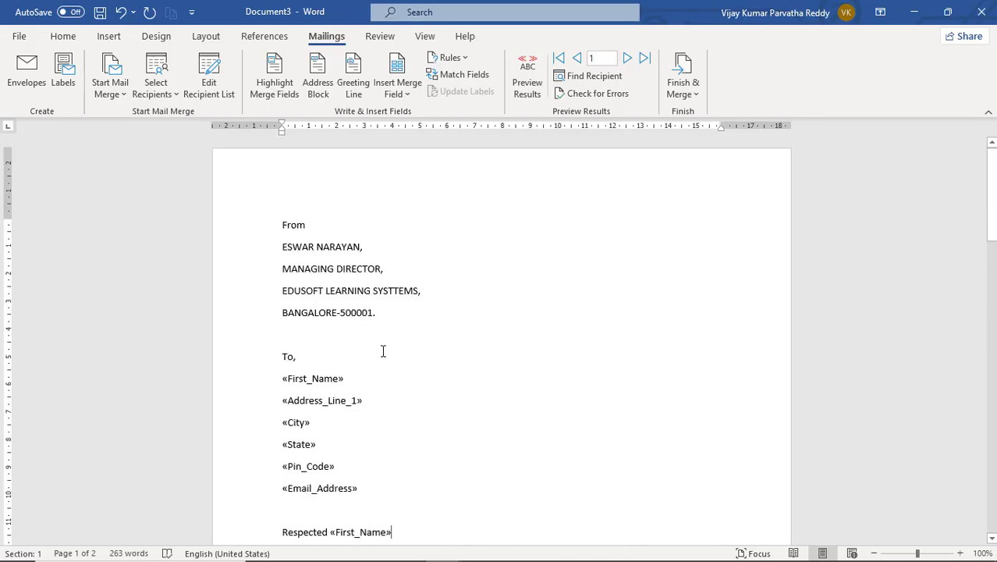
scroll(398, 345, down, 5)
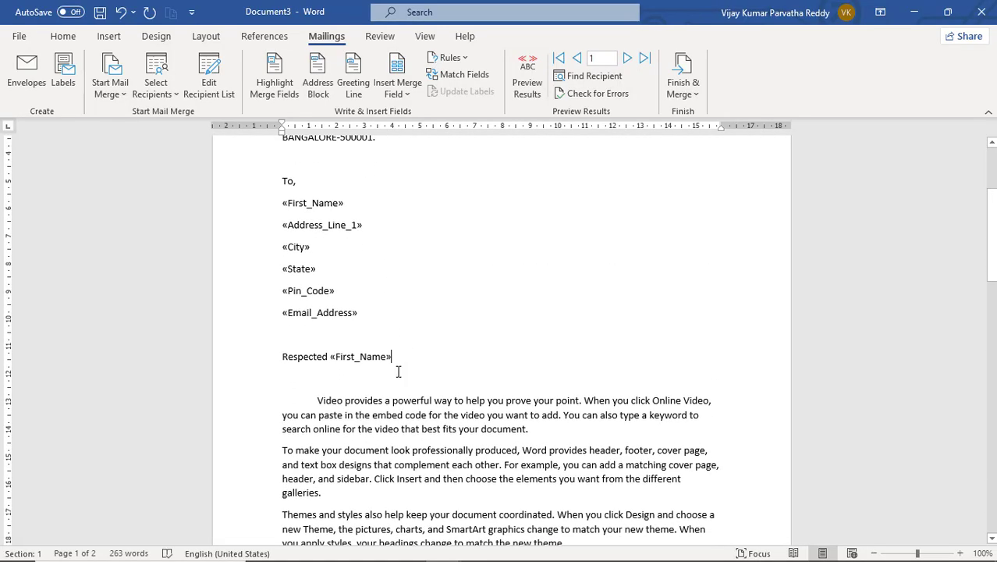
- Delete the blank lines above the body text and above 'Thanking you'
click(389, 381)
scroll(472, 364, down, 15)
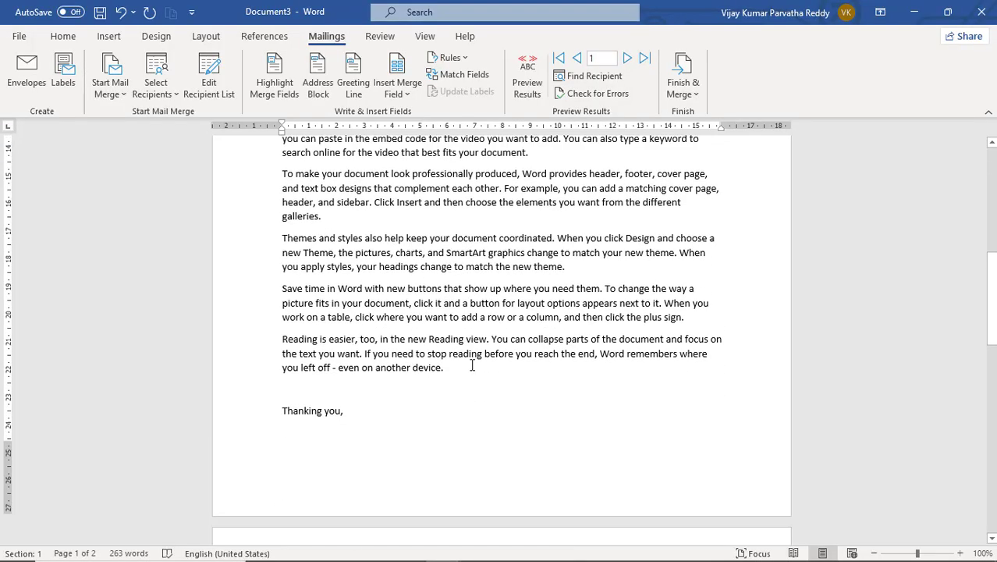
scroll(732, 341, up, 5)
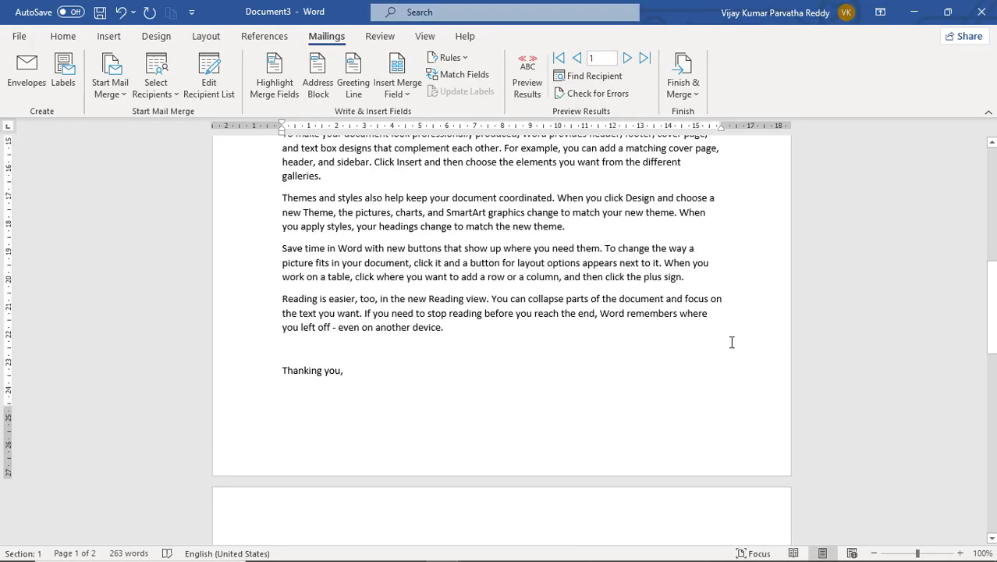
scroll(630, 498, down, 4)
scroll(647, 396, up, 12)
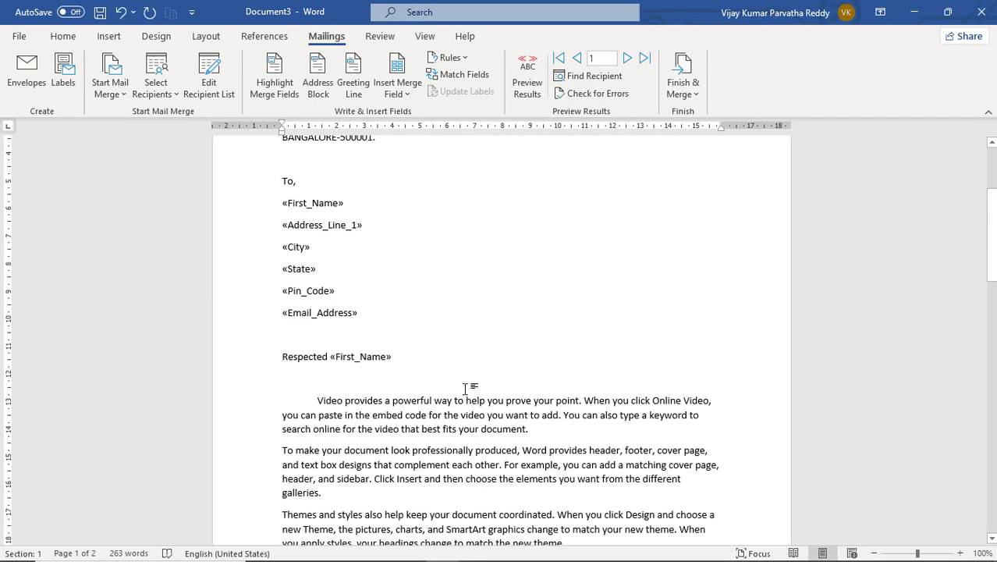
key(Delete)
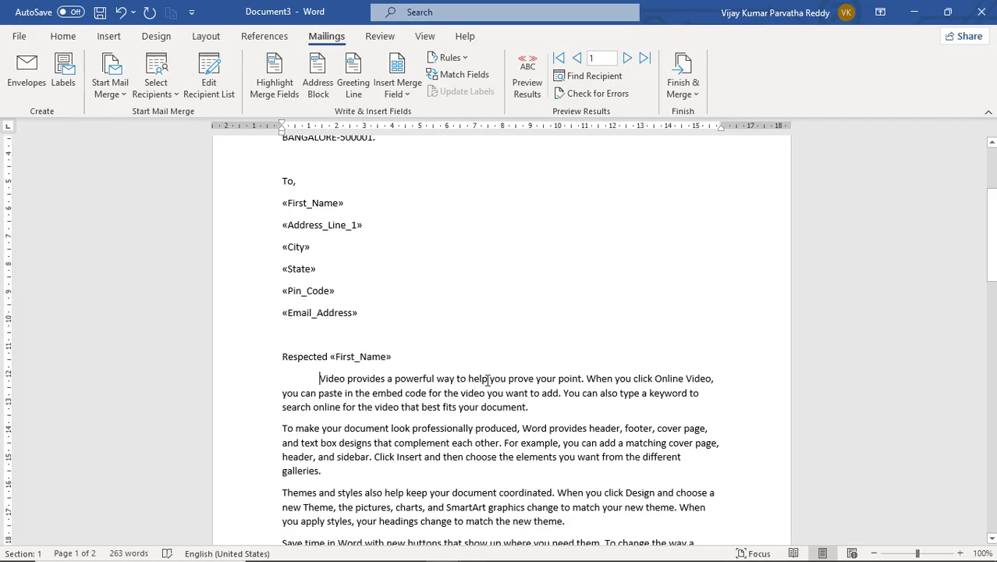
scroll(488, 380, down, 5)
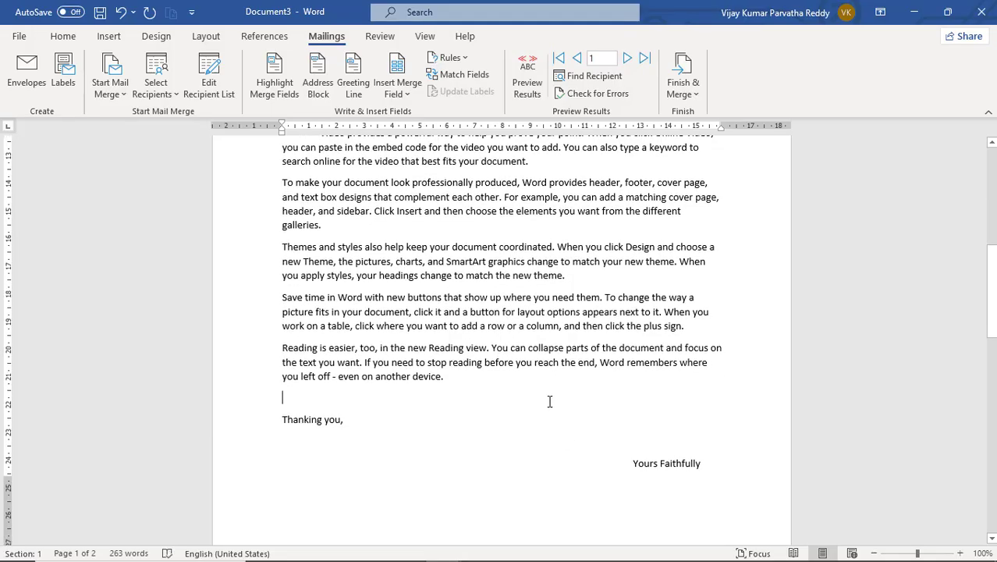
key(Delete)
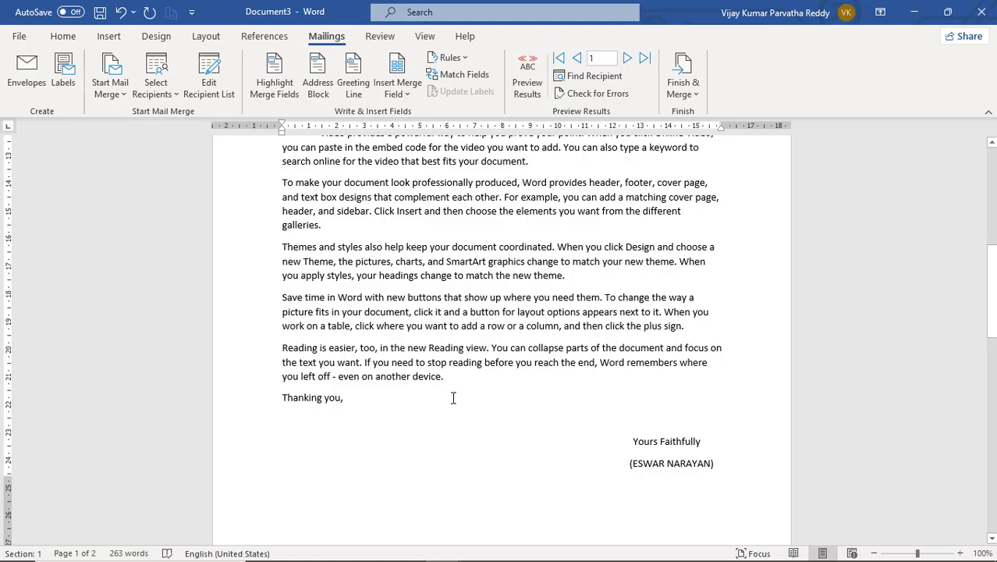
scroll(454, 399, up, 5)
scroll(454, 399, up, 3)
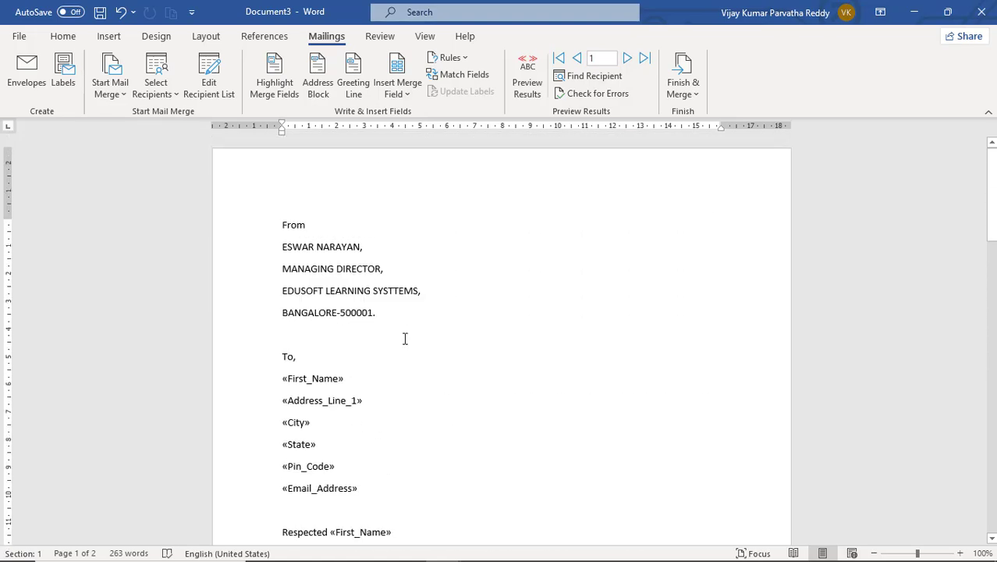
scroll(377, 252, down, 2)
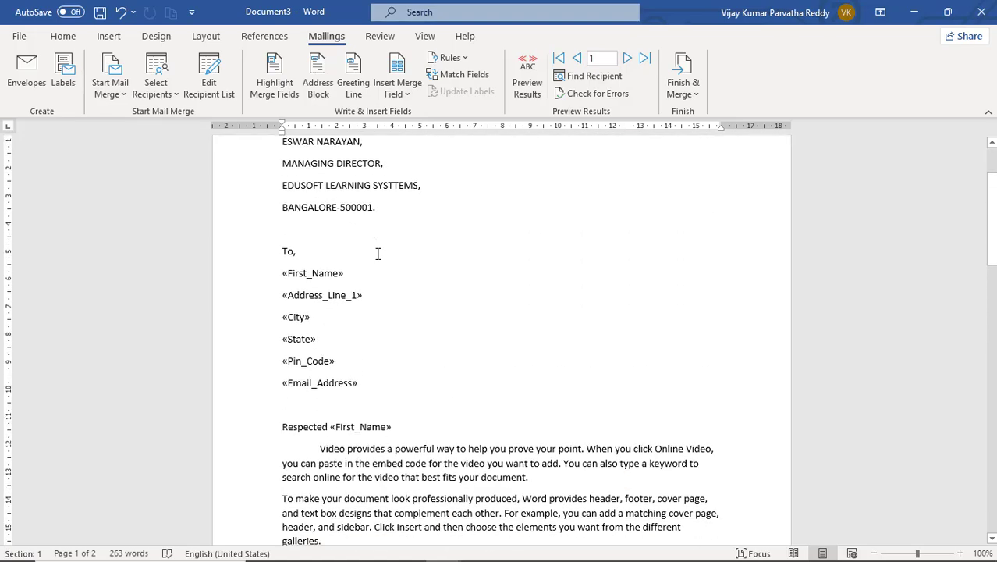
scroll(363, 224, up, 1)
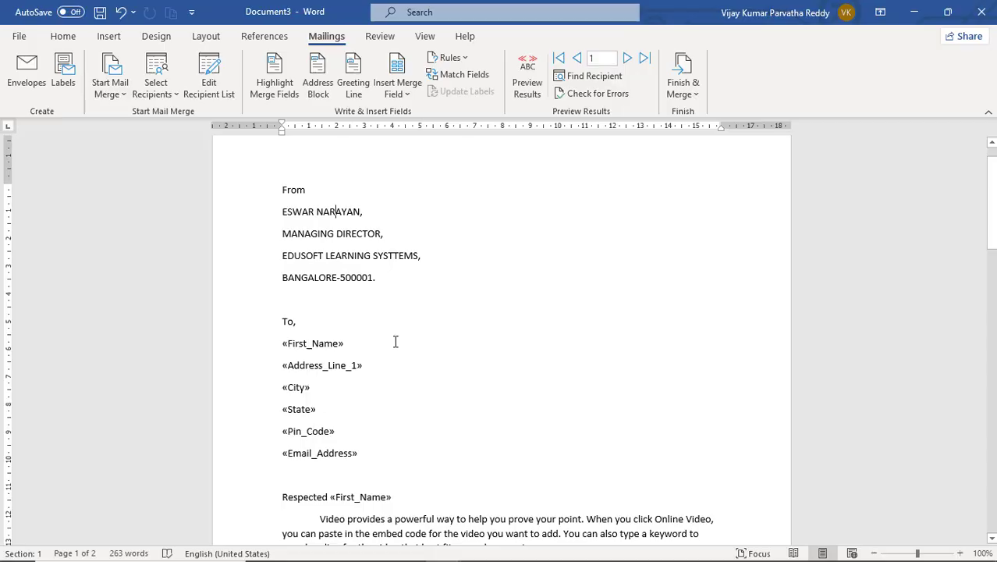
- Preview the merged letters, moving back to RAVI and then forward to KIRAN and HARI (record 3)
click(534, 100)
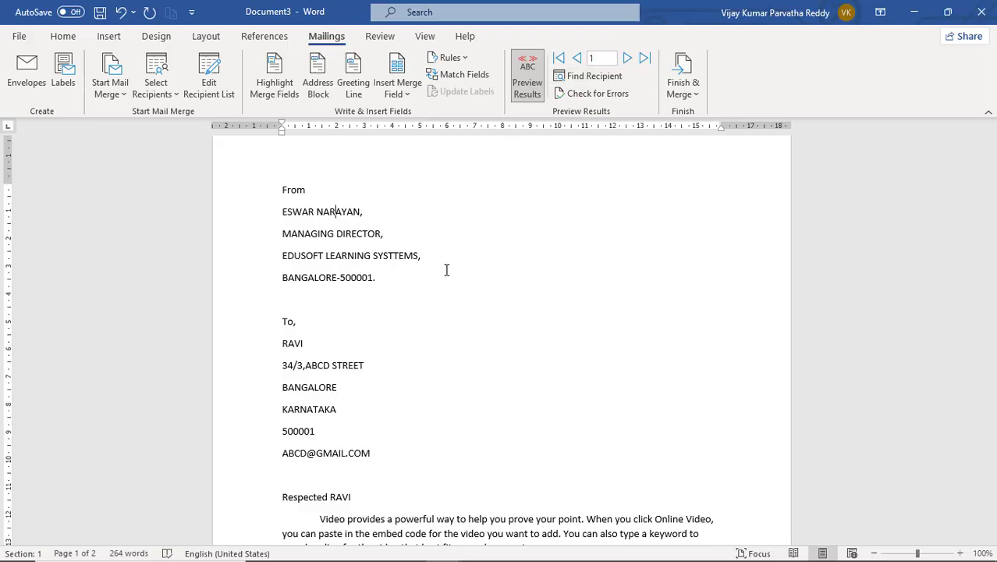
click(628, 58)
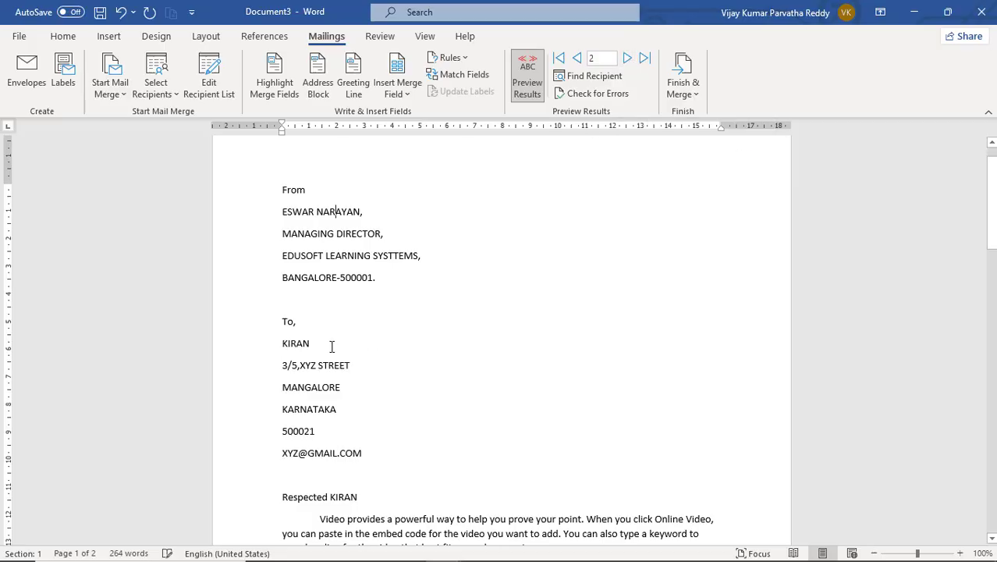
click(627, 59)
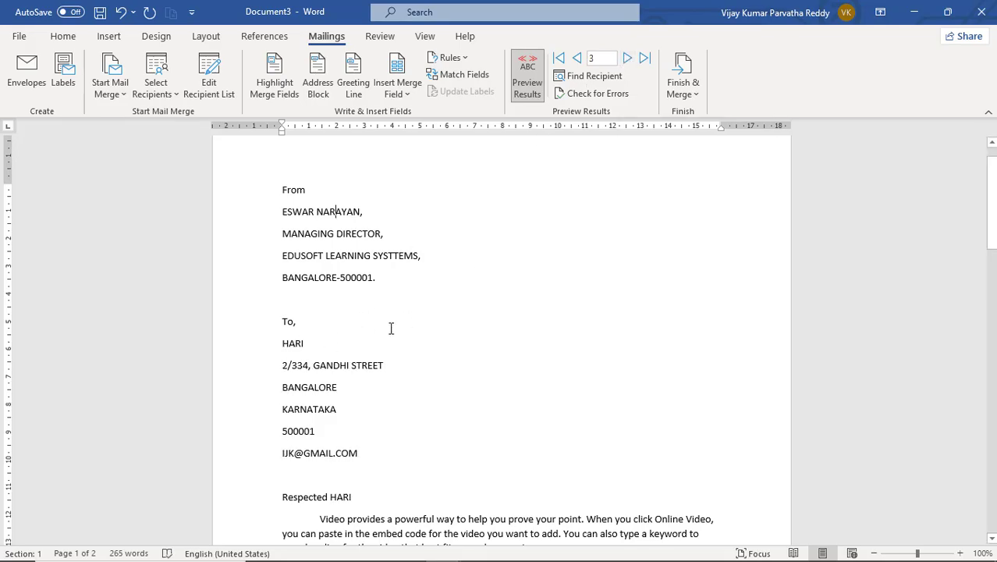
click(577, 58)
click(577, 59)
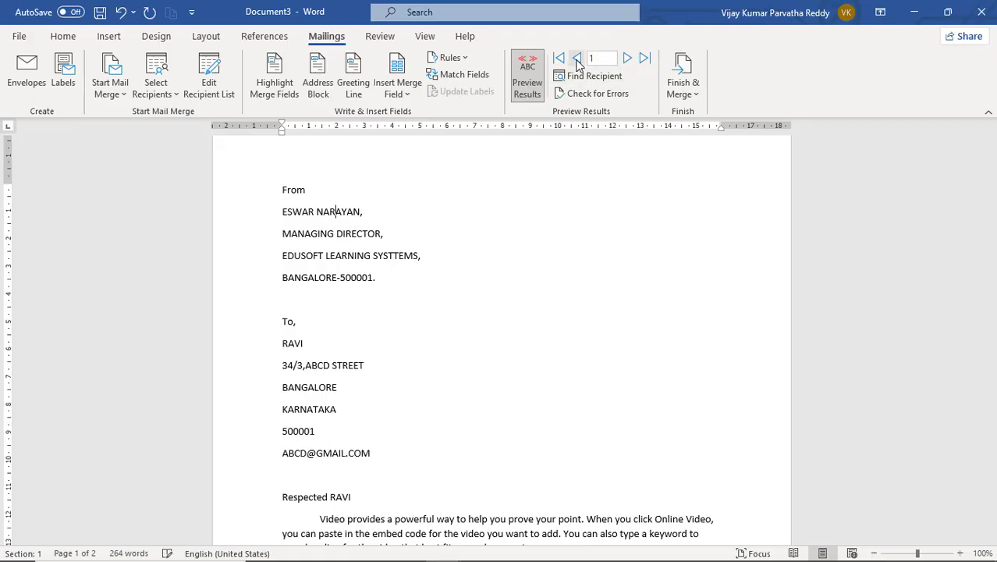
click(627, 59)
click(627, 59)
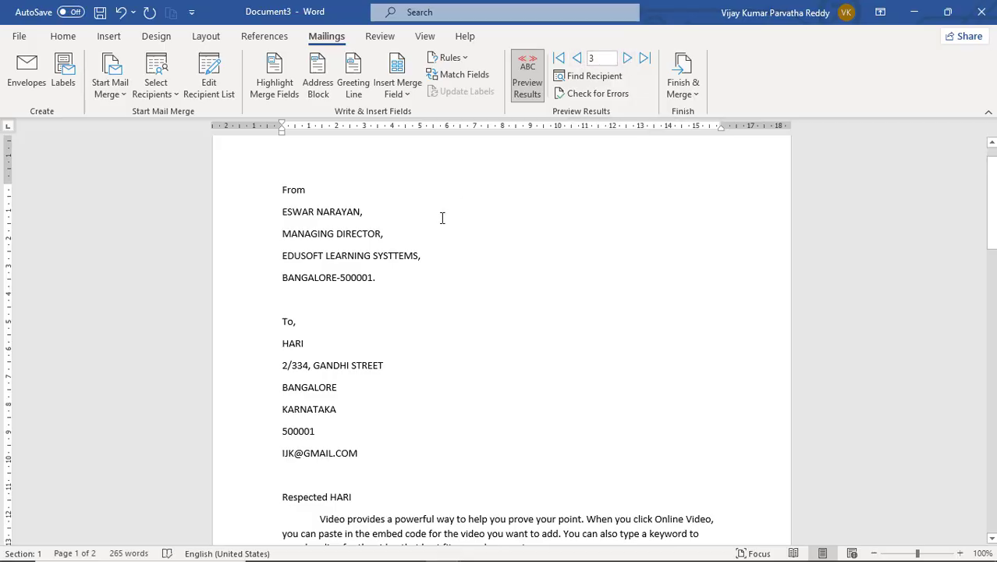
scroll(444, 216, up, 1)
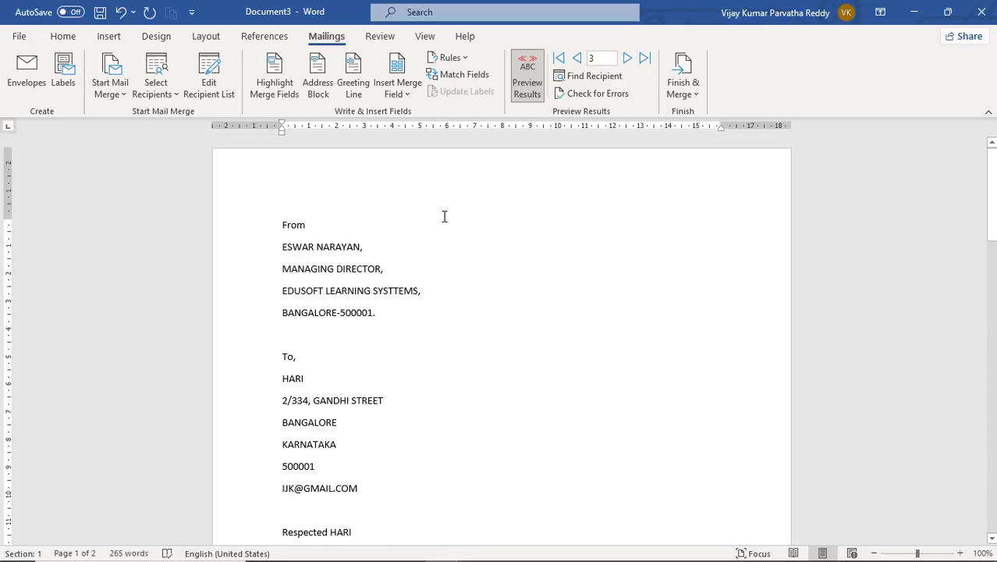
scroll(444, 216, down, 4)
scroll(444, 216, down, 8)
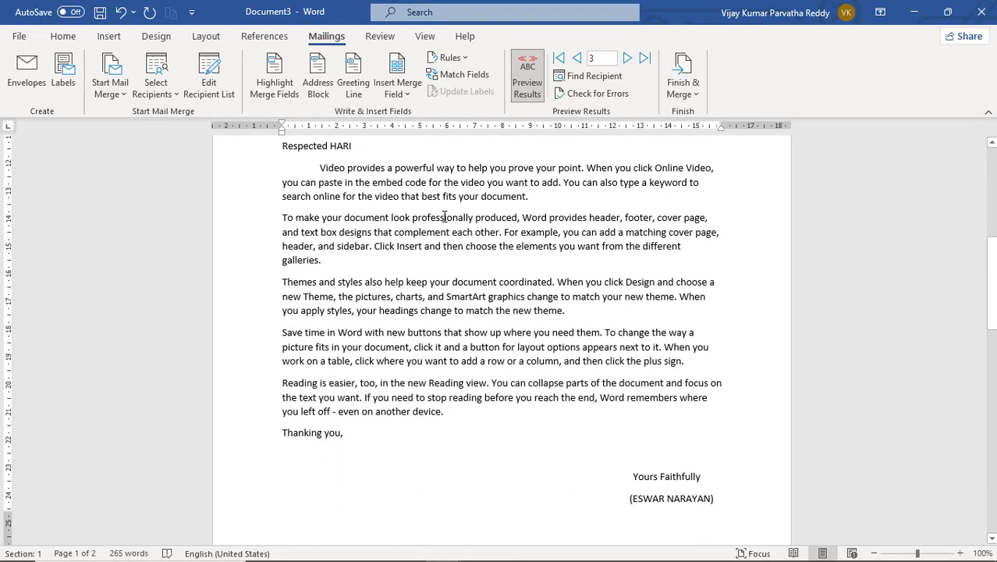
scroll(444, 217, up, 7)
scroll(444, 216, up, 5)
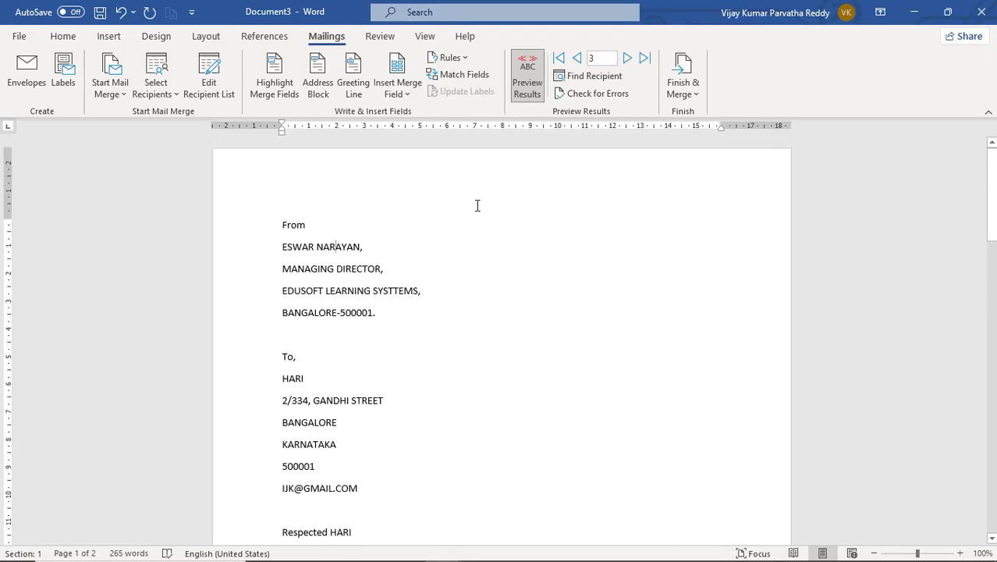
- Use Edit Individual Documents with 'All' records selected to merge into a new document
click(689, 79)
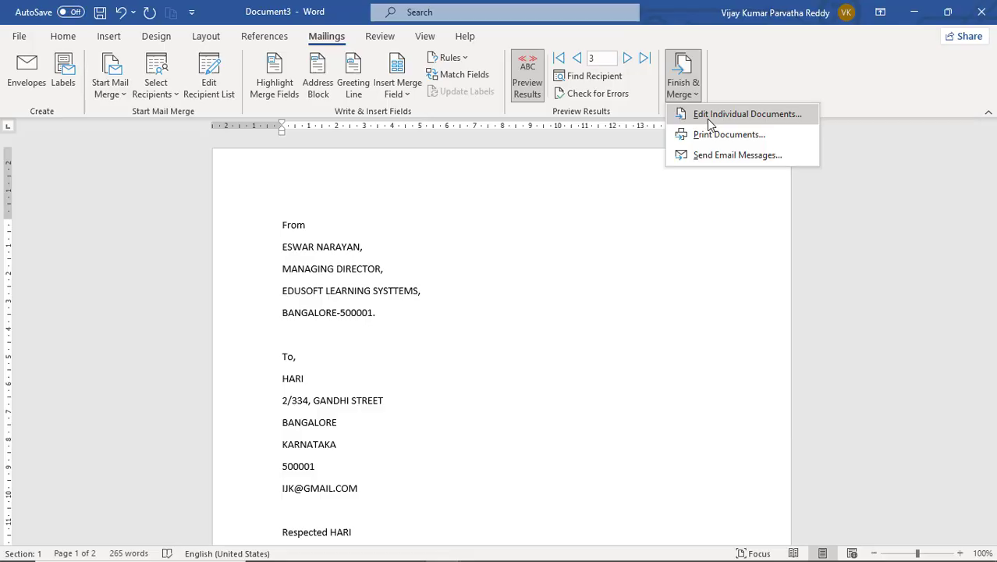
click(710, 123)
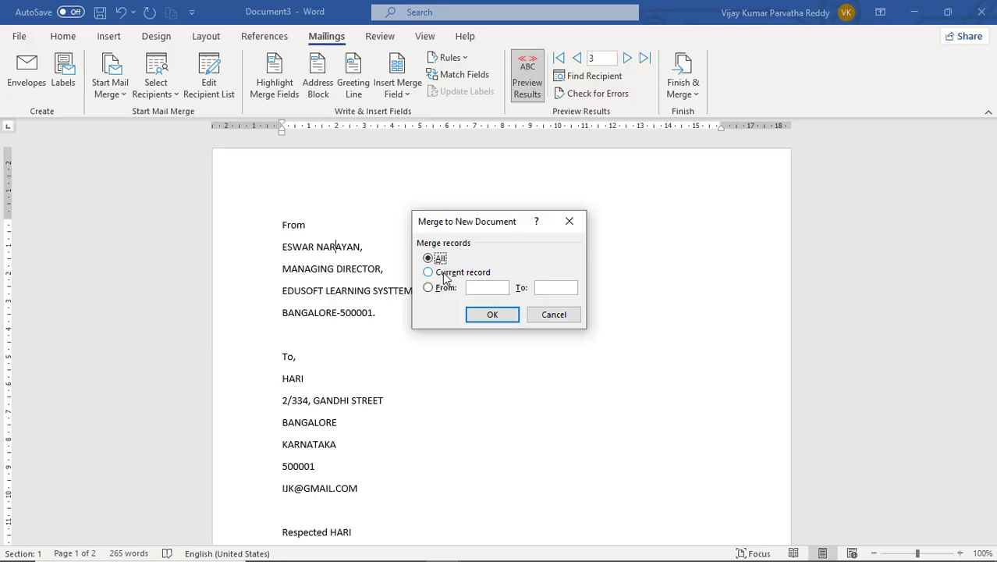
click(445, 274)
click(445, 290)
click(472, 289)
click(552, 284)
text(2)
drag(550, 285, 536, 286)
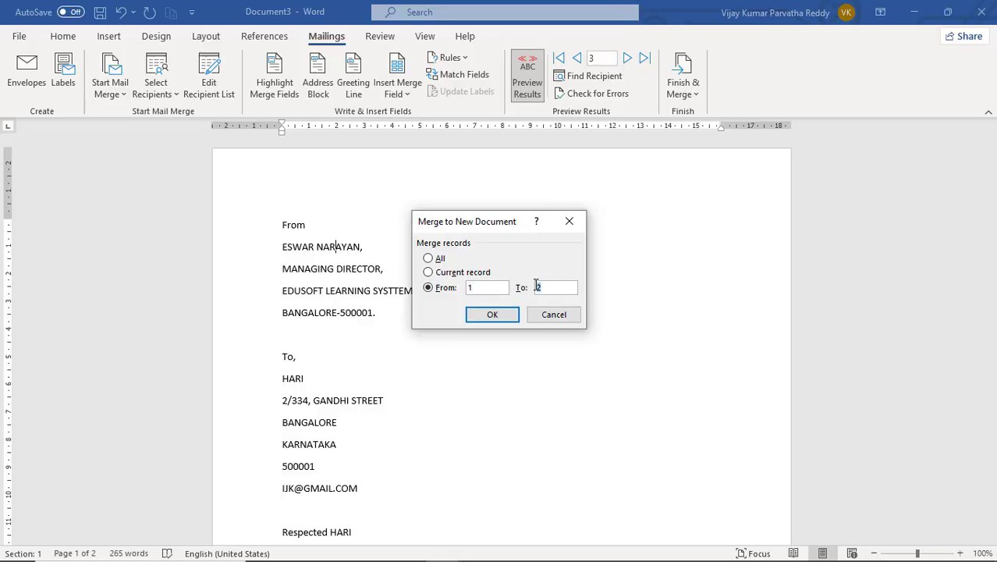
click(430, 273)
click(430, 258)
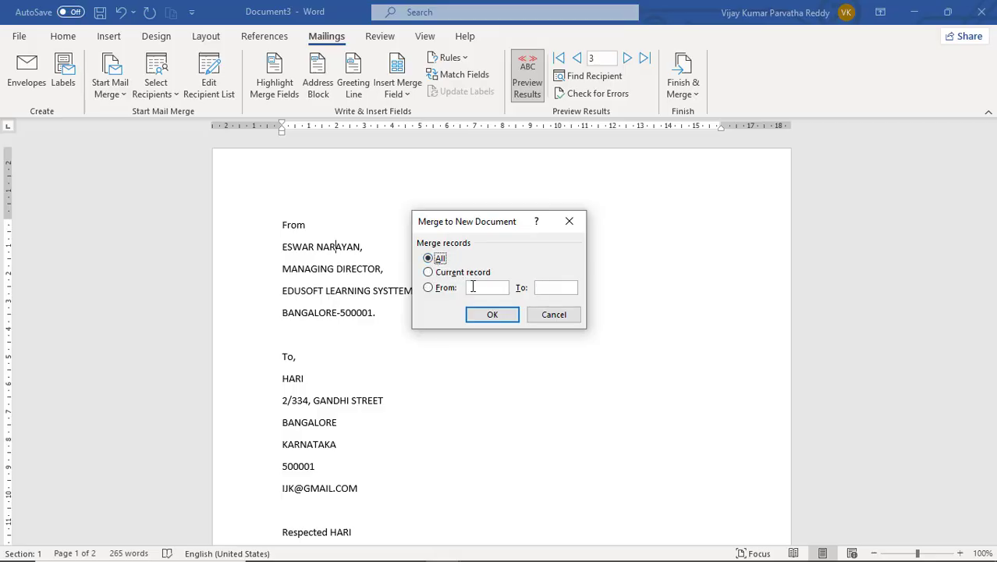
click(500, 316)
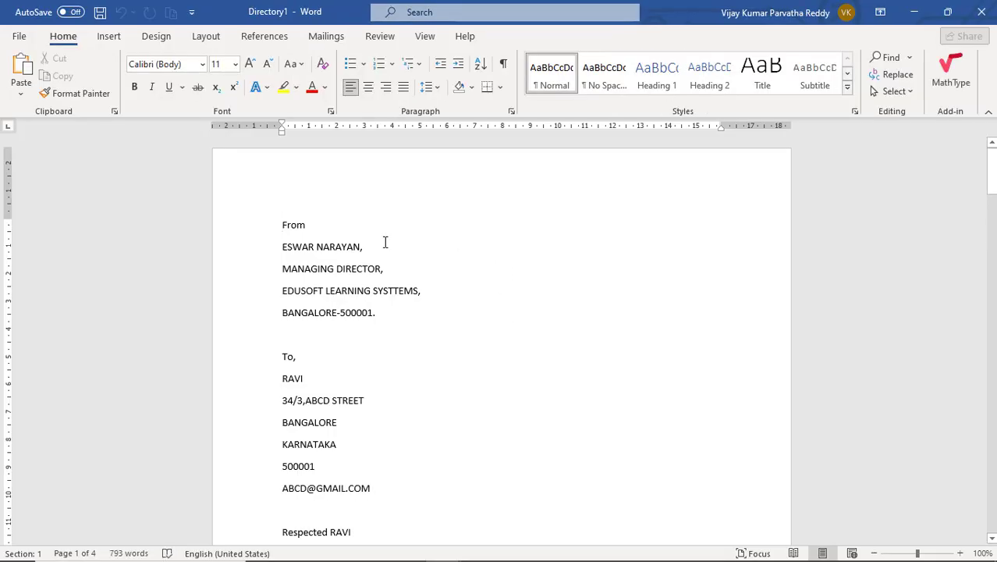
- Delete the blank lines above 'From' on the first two merged pages
scroll(385, 243, down, 3)
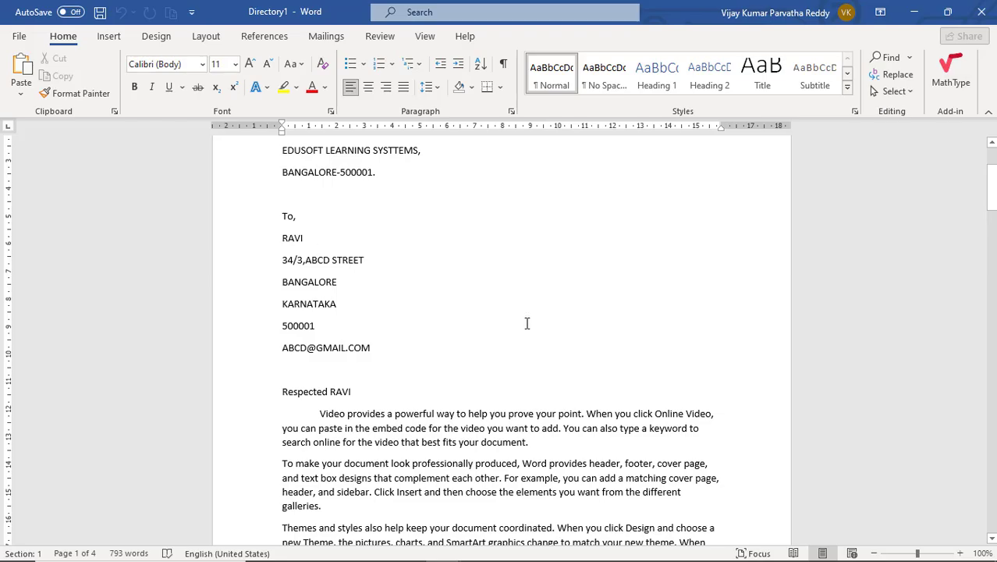
scroll(526, 323, down, 9)
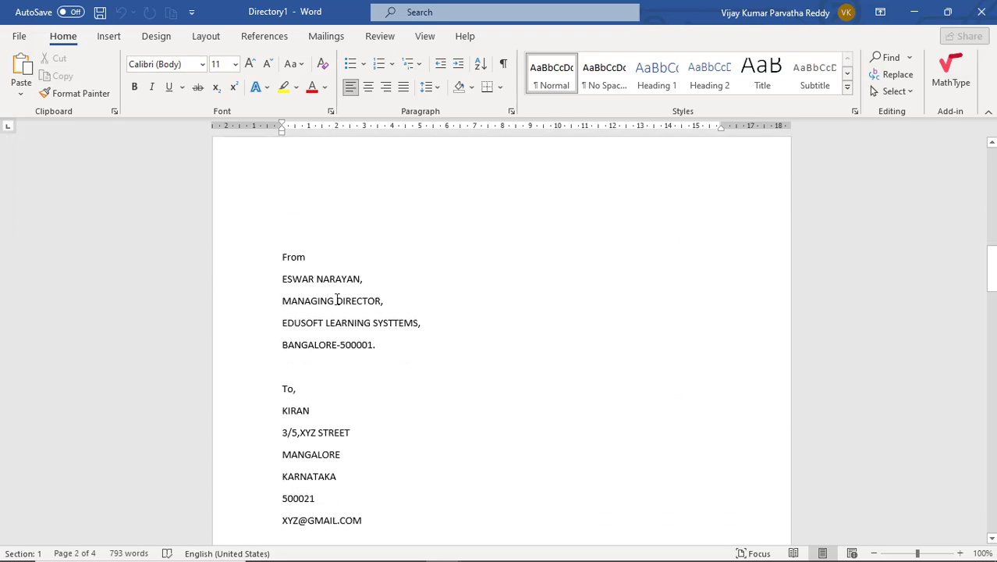
scroll(406, 301, down, 14)
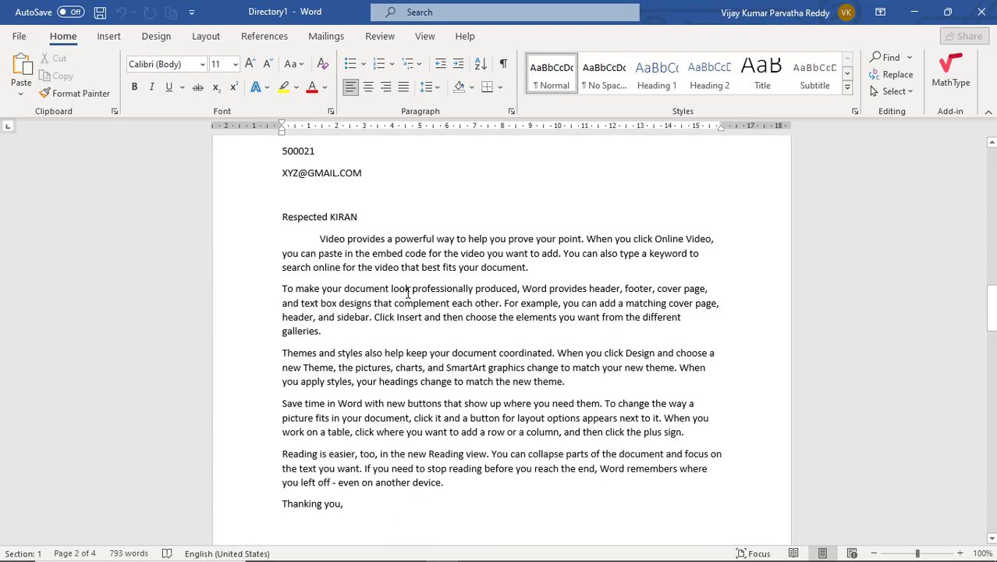
scroll(407, 292, down, 4)
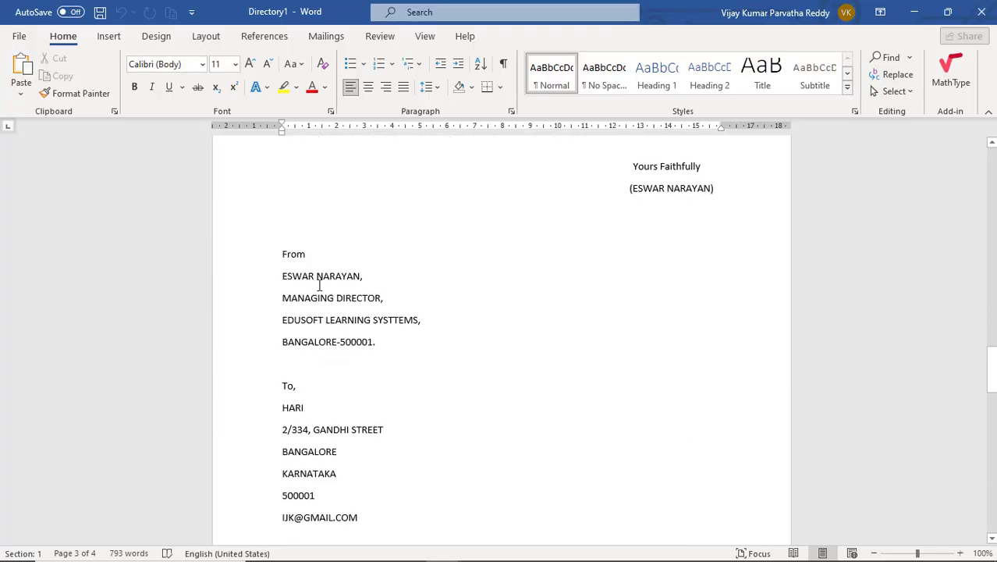
scroll(470, 267, up, 19)
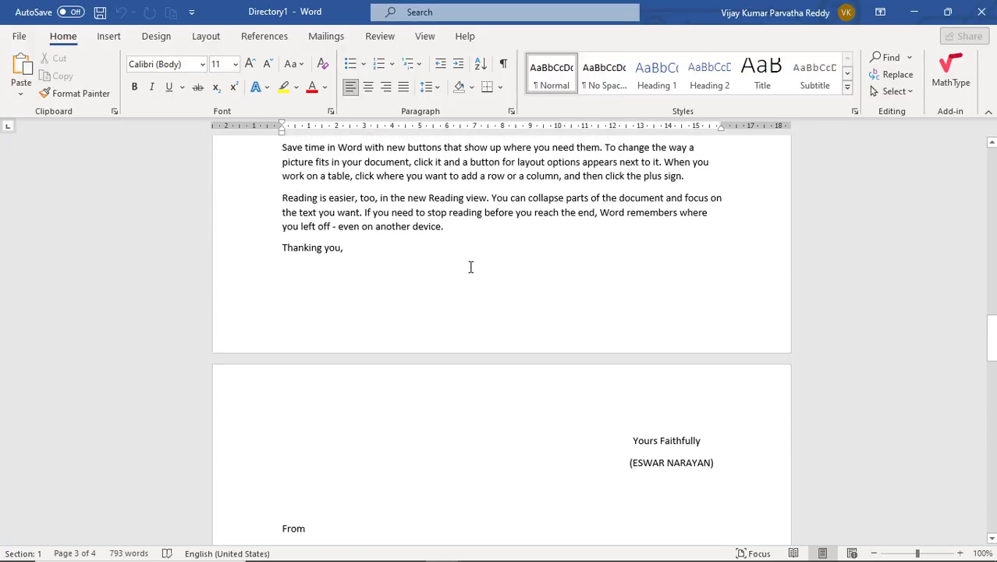
scroll(470, 266, up, 6)
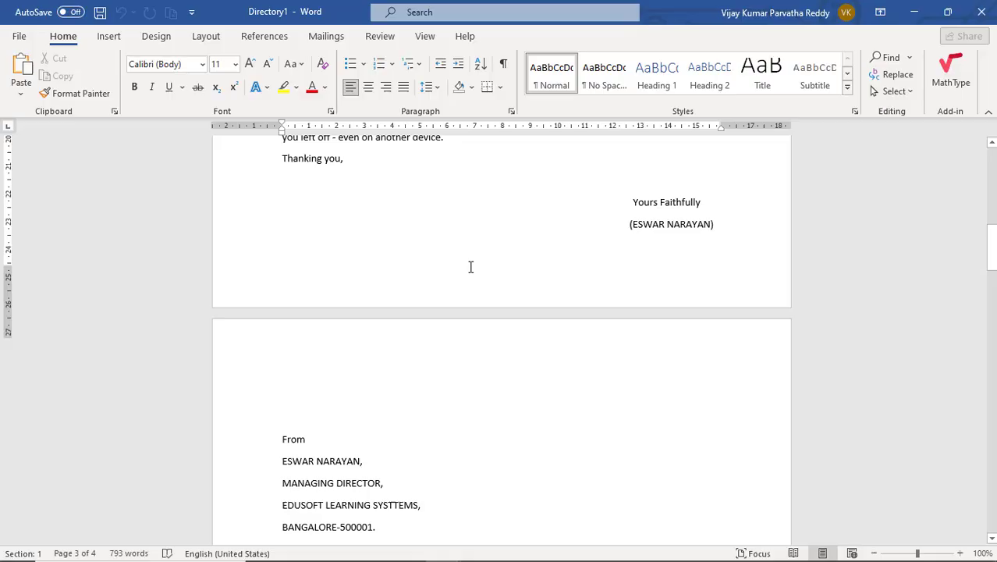
click(326, 407)
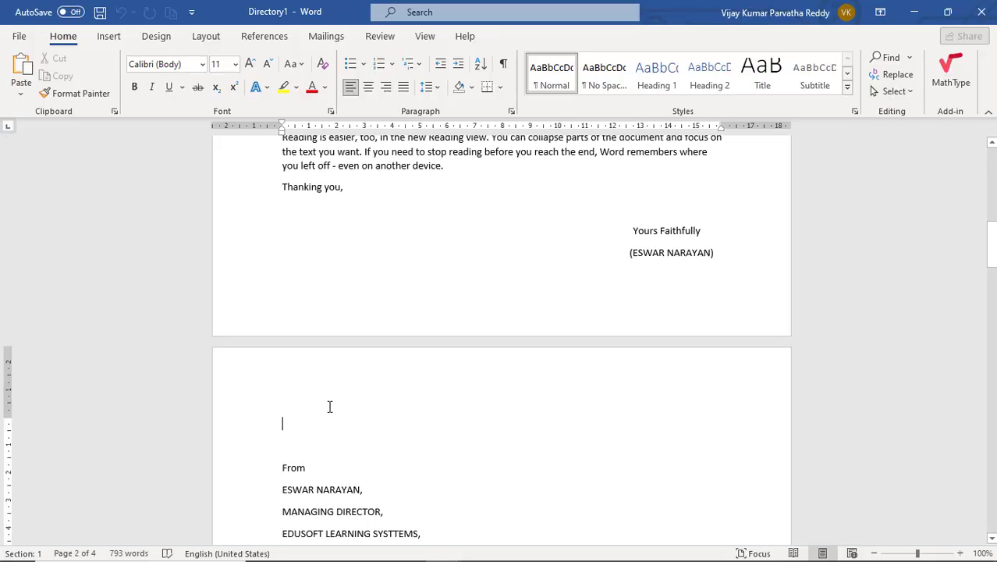
key(Delete)
scroll(359, 402, down, 19)
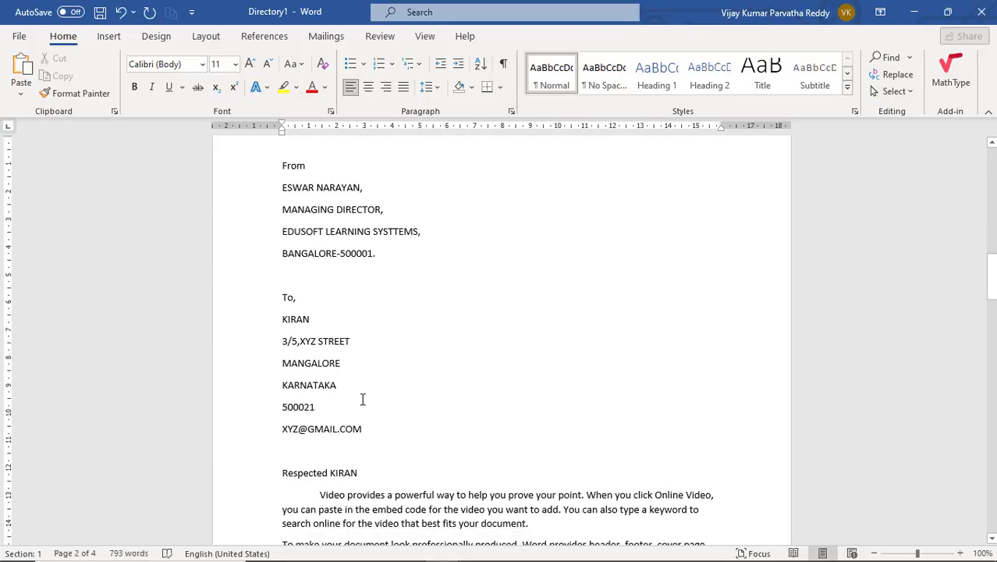
scroll(606, 411, down, 19)
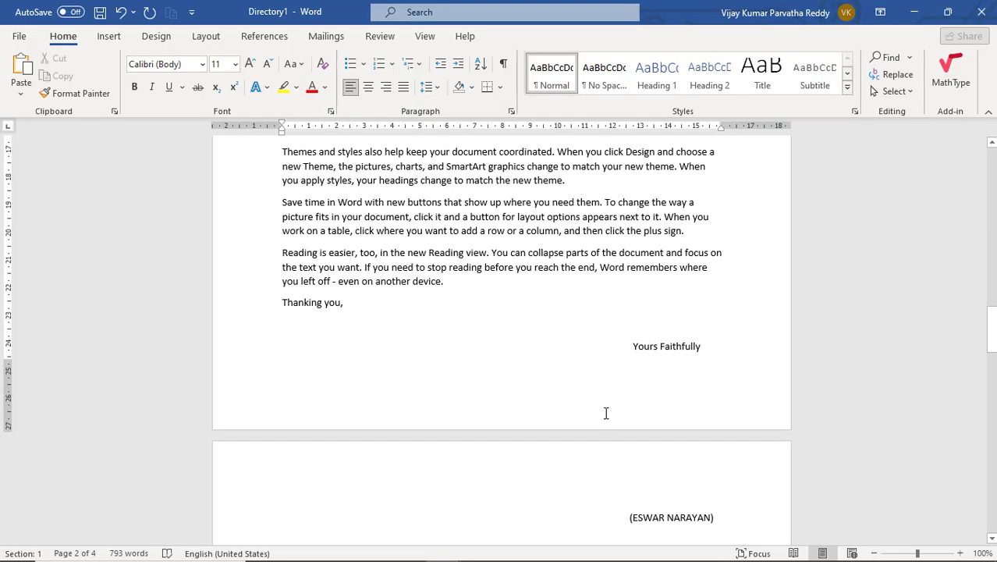
scroll(605, 411, up, 11)
click(331, 324)
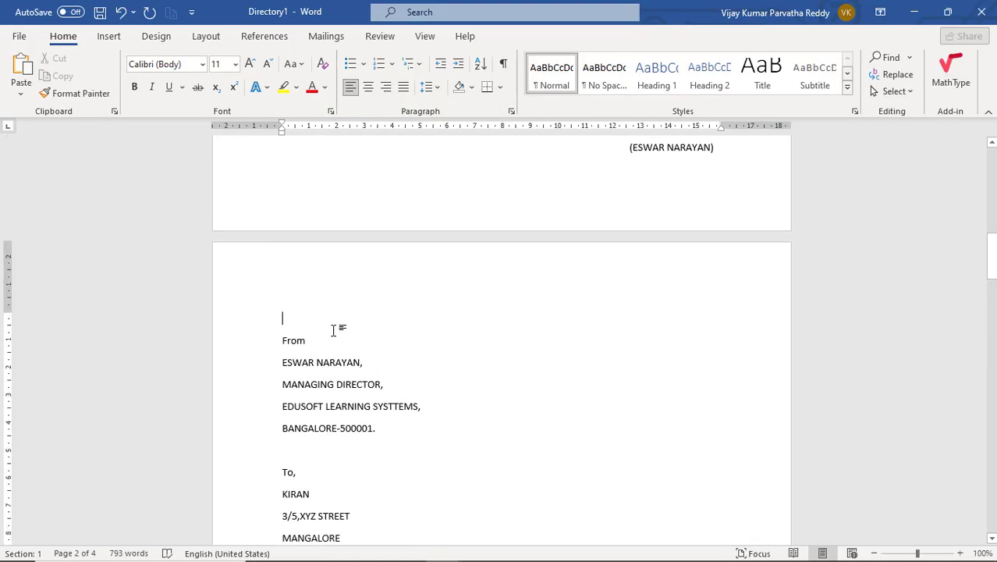
key(Delete)
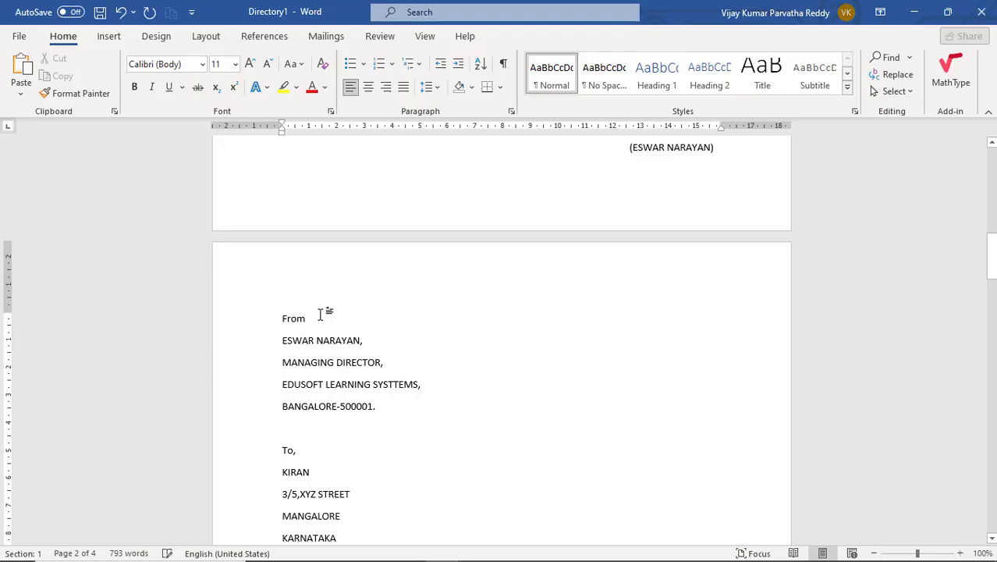
- Close the merged Directory1 document
scroll(320, 315, down, 19)
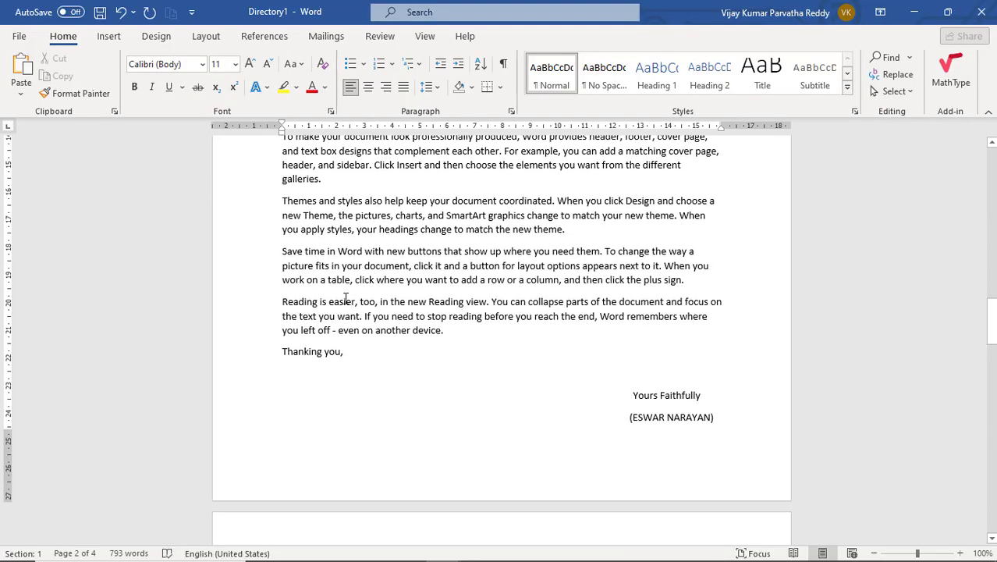
scroll(347, 296, down, 16)
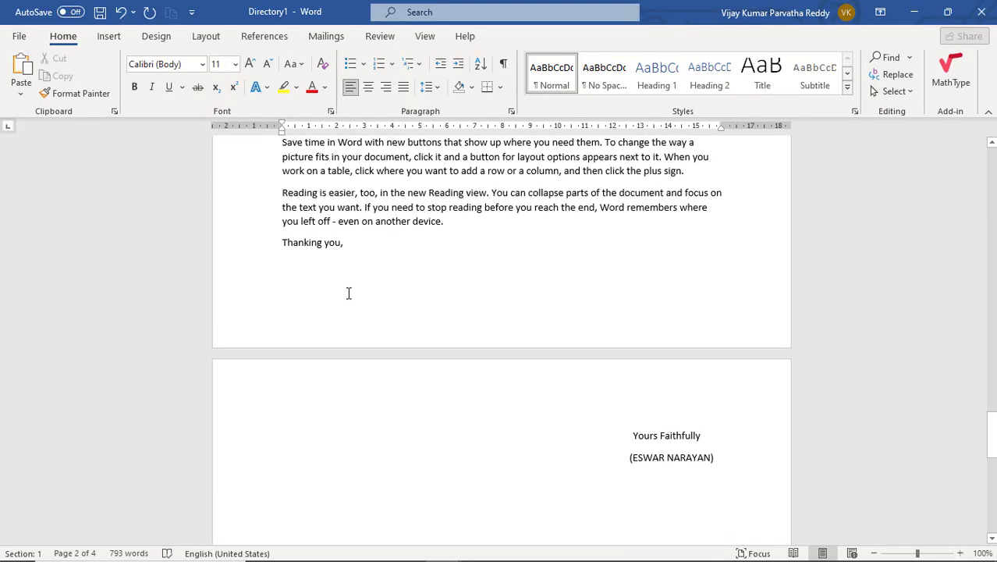
scroll(350, 287, down, 2)
scroll(352, 278, up, 15)
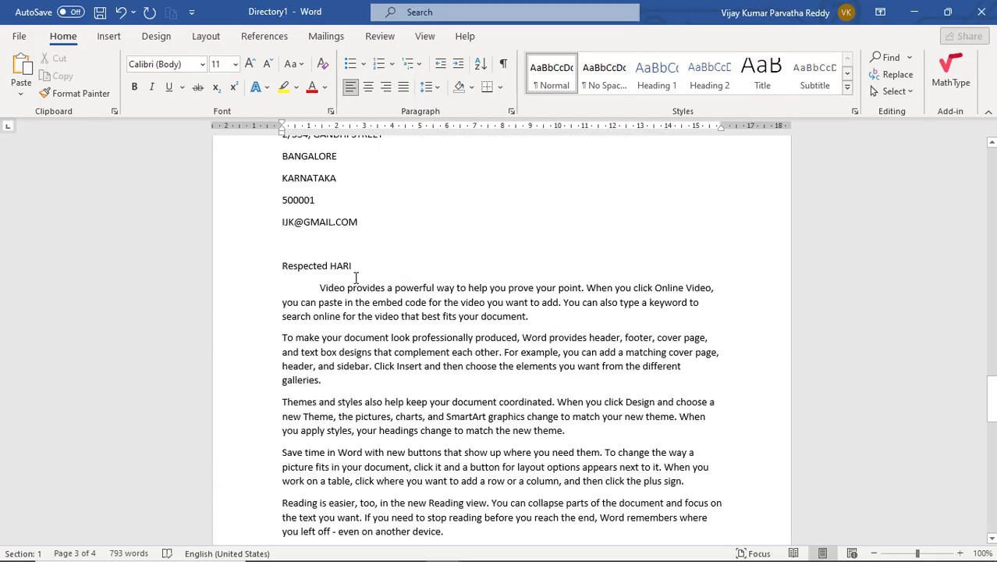
scroll(356, 278, down, 14)
scroll(354, 277, up, 6)
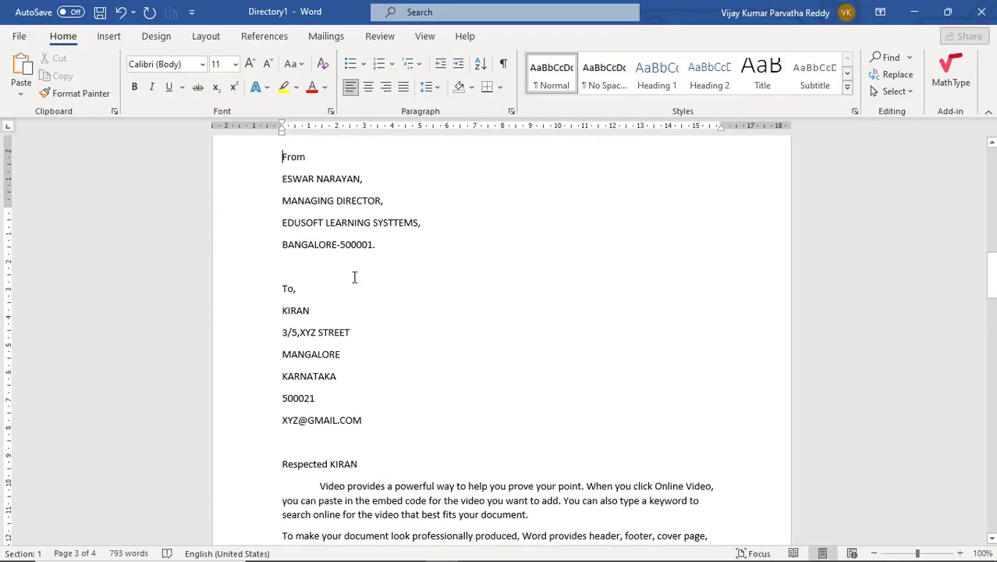
scroll(355, 277, up, 14)
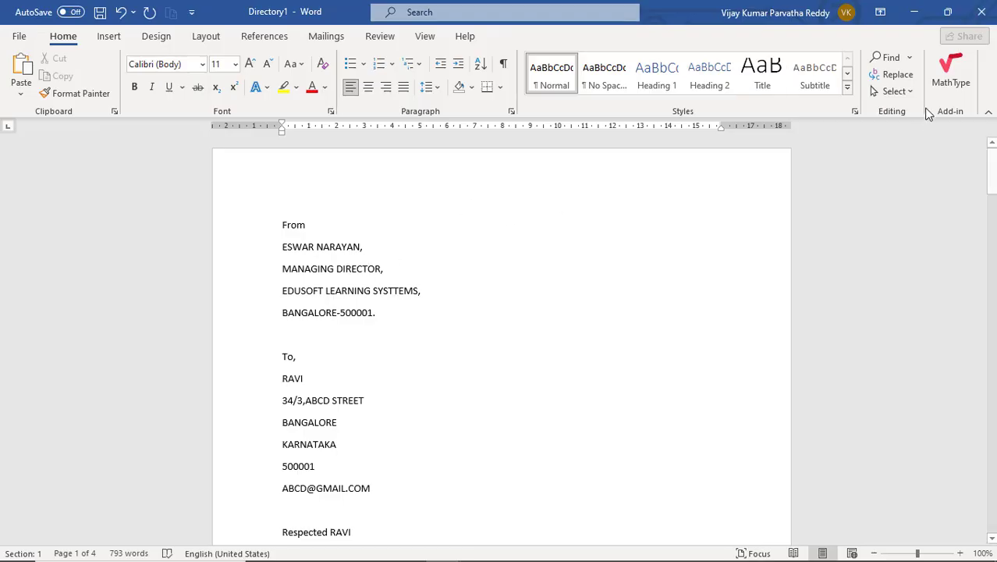
click(981, 17)
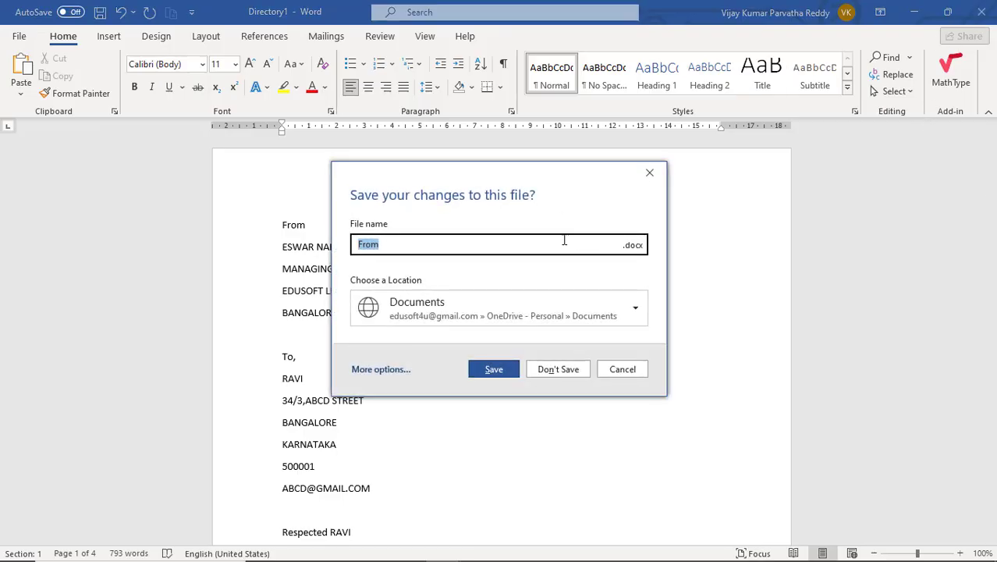
click(545, 369)
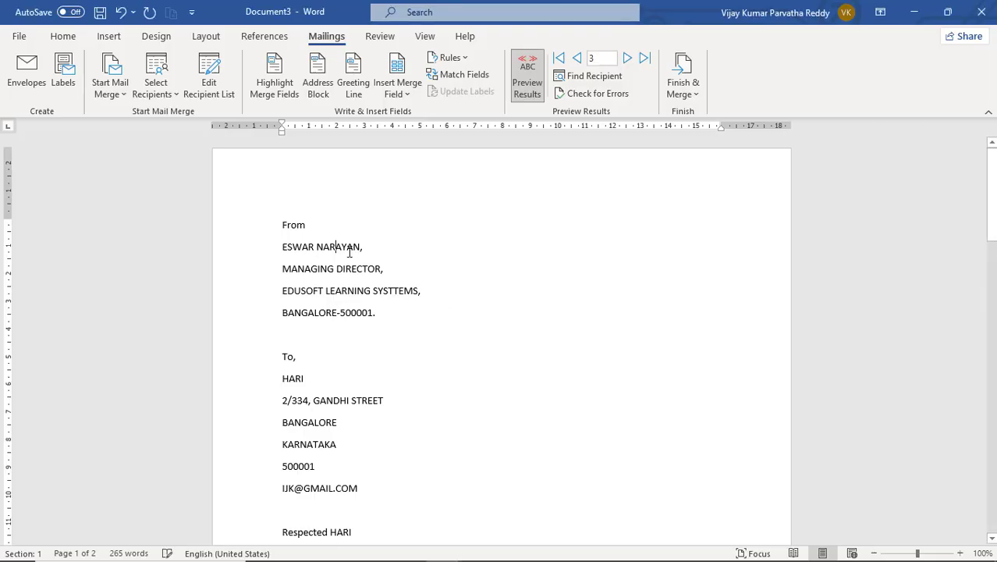
click(178, 100)
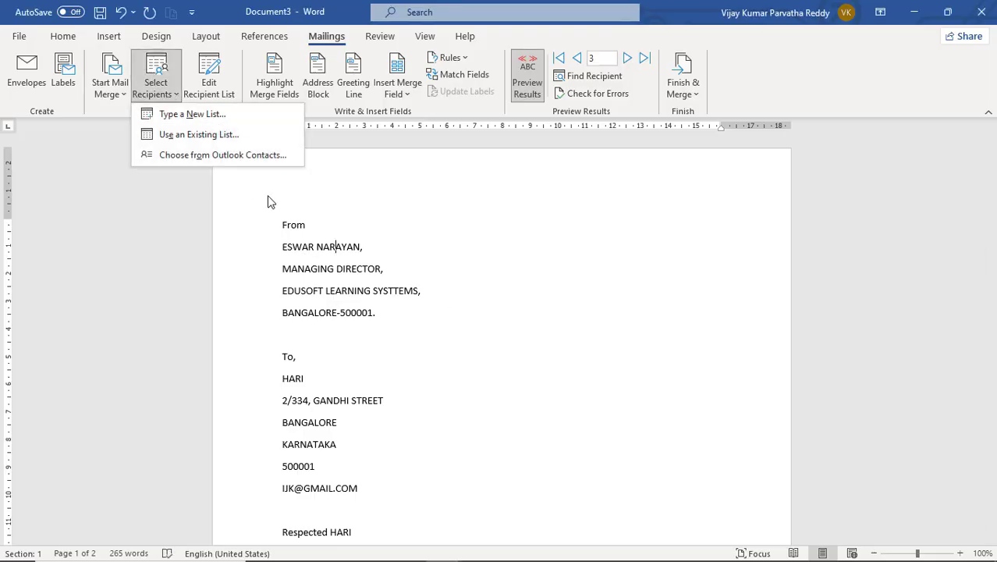
click(348, 366)
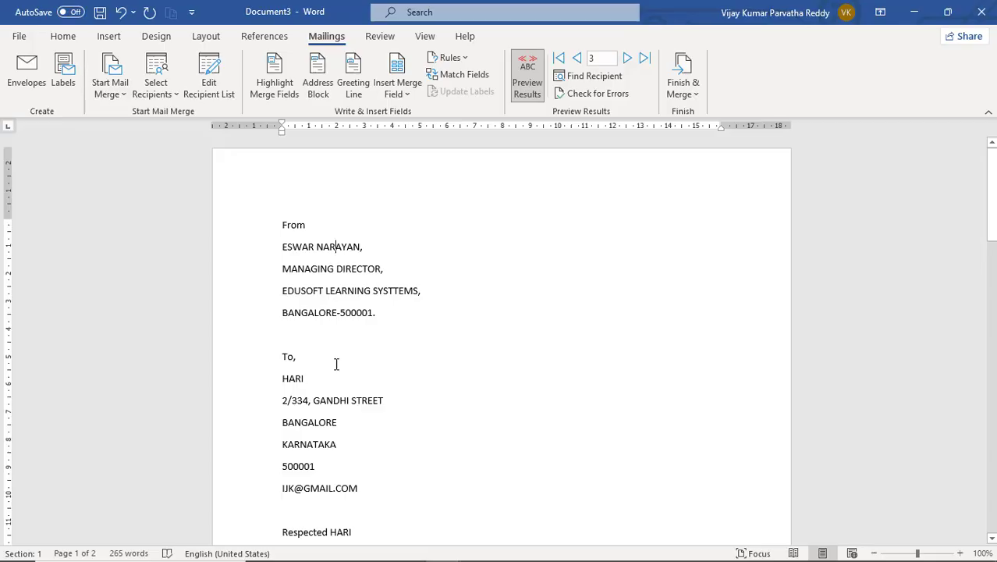
scroll(344, 362, down, 7)
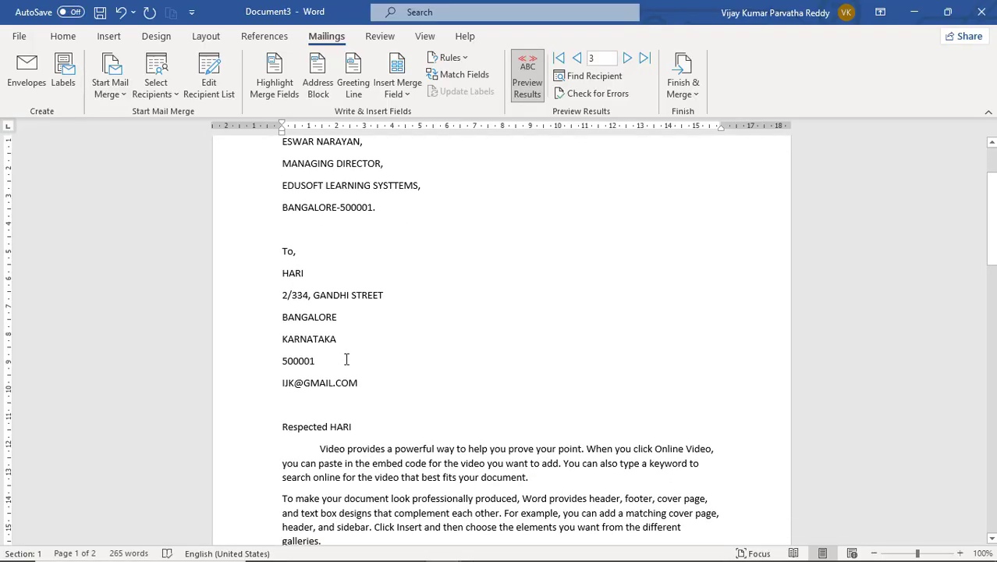
scroll(346, 359, up, 7)
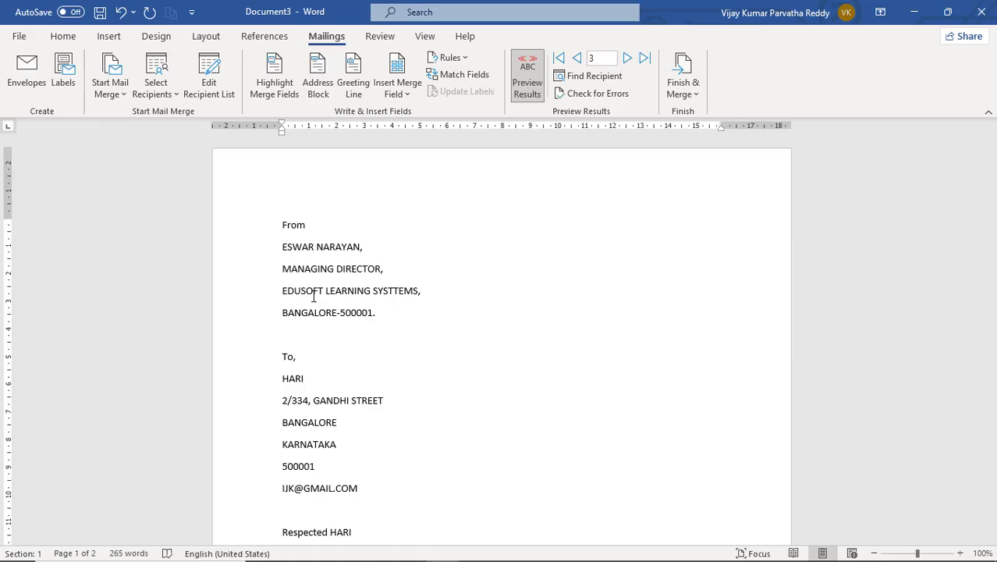
click(174, 93)
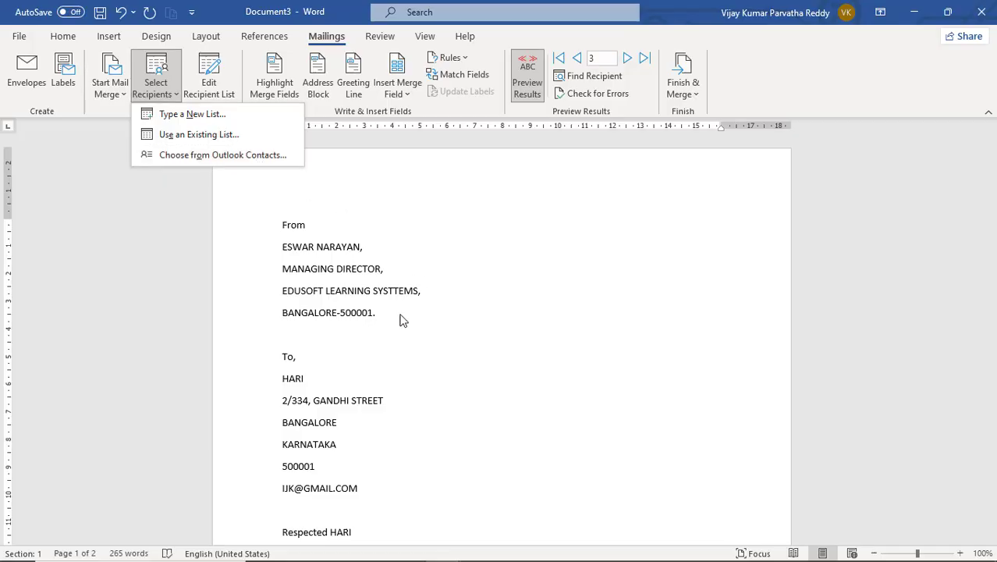
click(353, 330)
click(176, 92)
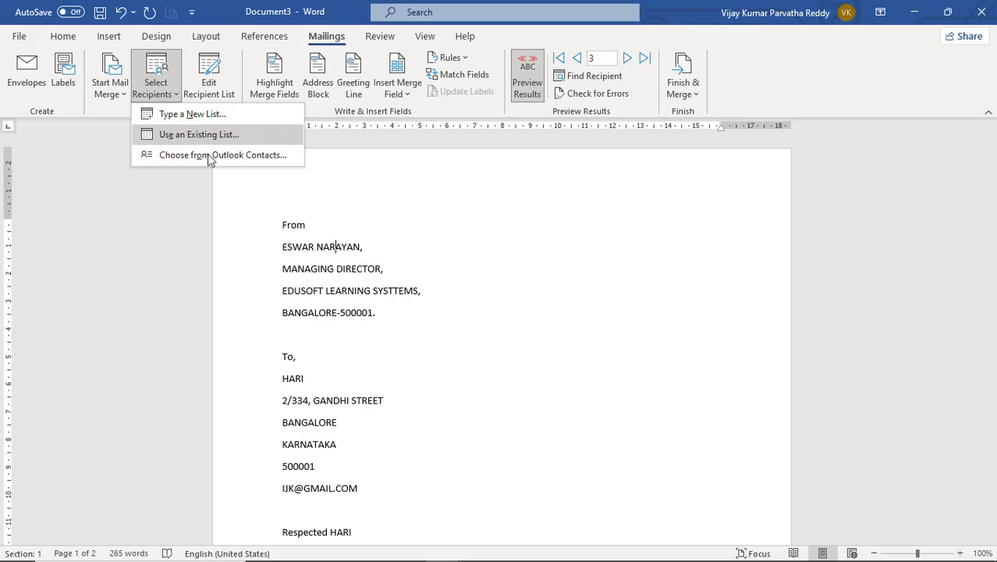
click(352, 344)
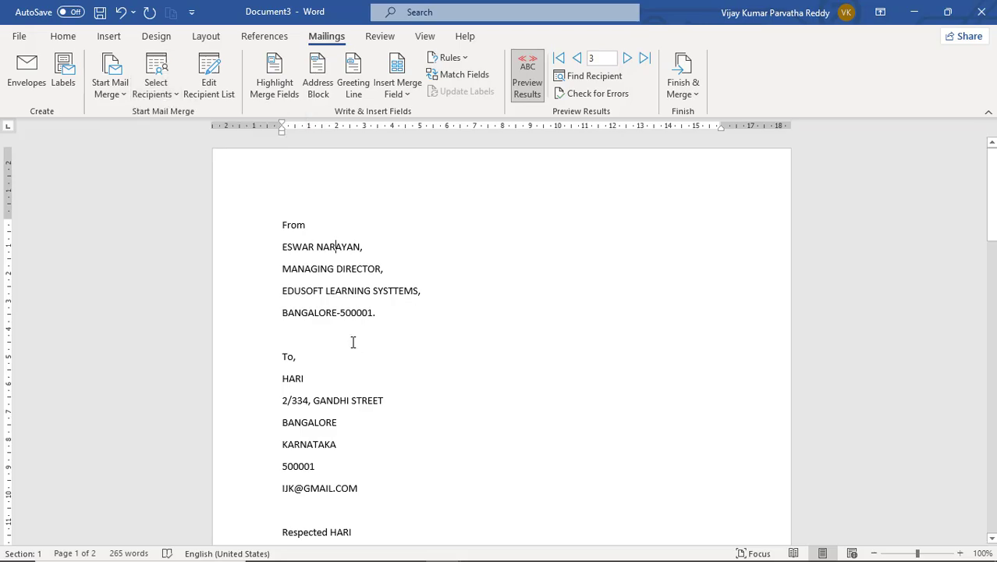
- Switch to the employs workbook and inspect its name, address and city cells
key(alt+Tab)
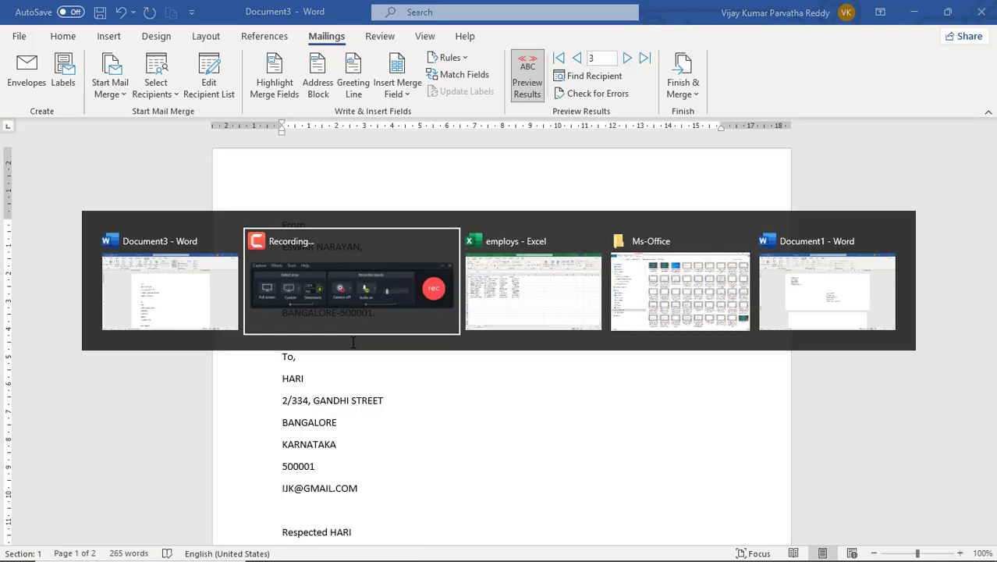
key(alt+Tab)
key(alt+Tab)
key(alt+Tab)
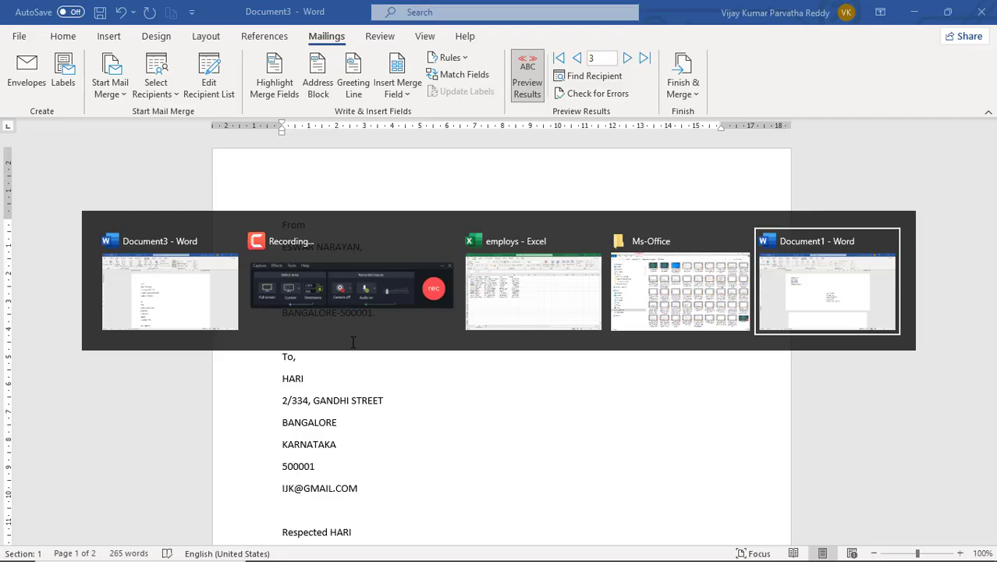
key(alt+Tab)
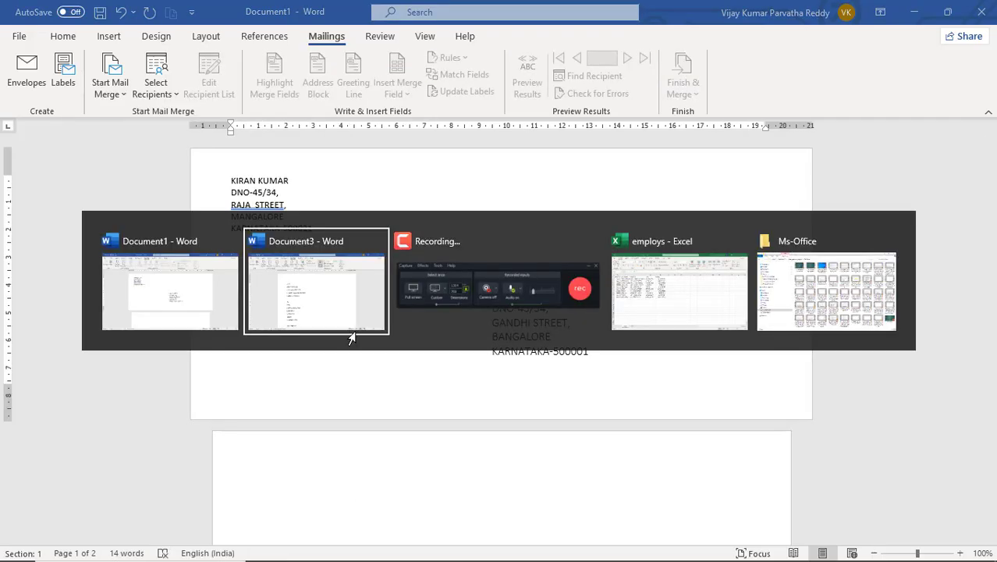
key(alt+Tab)
key(alt+Tab)
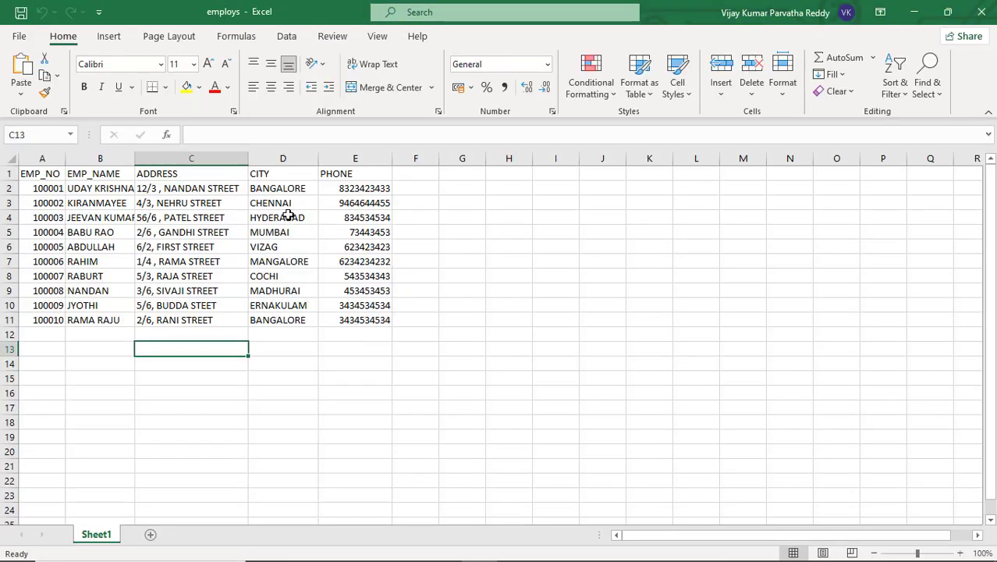
click(275, 217)
click(241, 248)
click(127, 261)
click(47, 191)
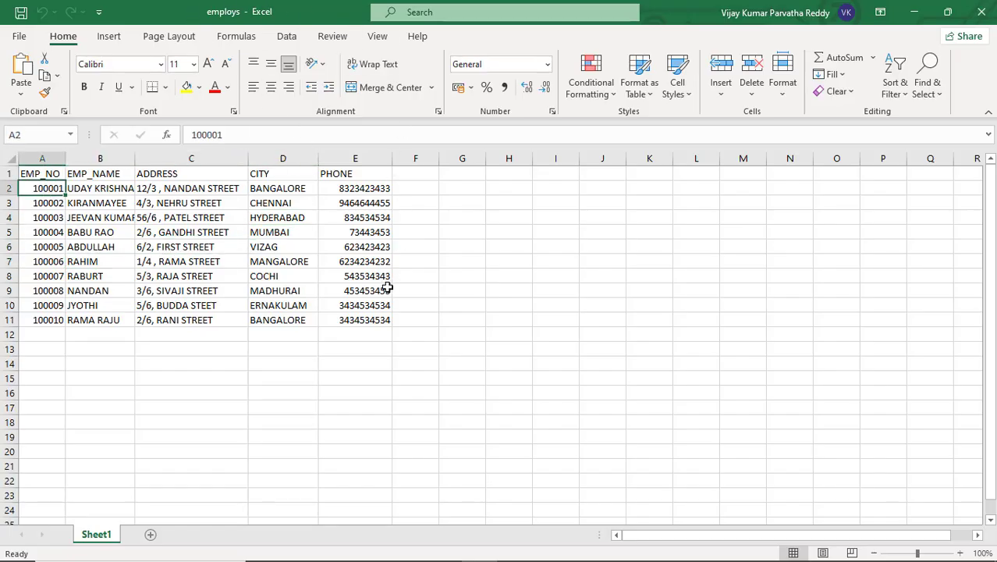
click(289, 337)
click(186, 350)
click(71, 361)
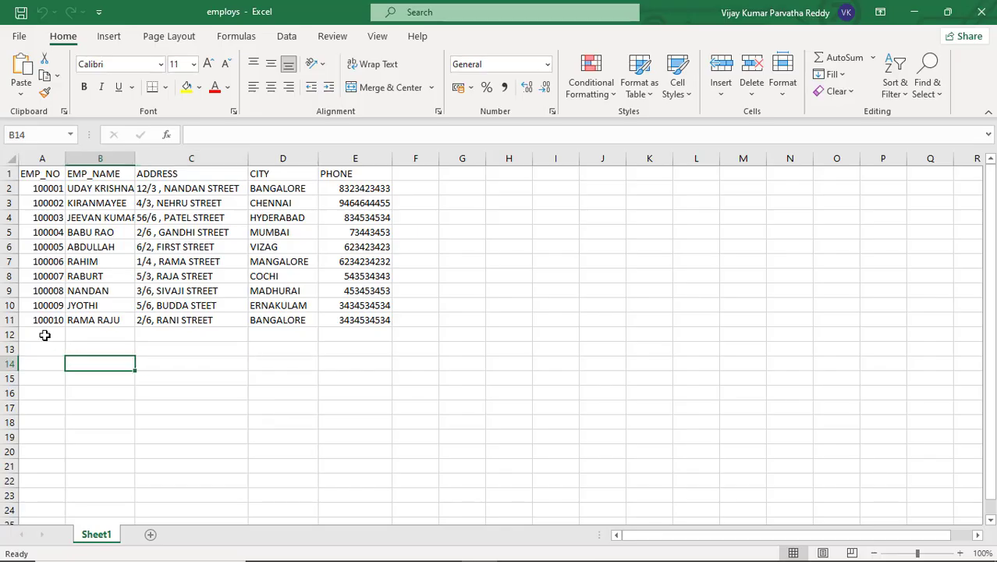
click(46, 334)
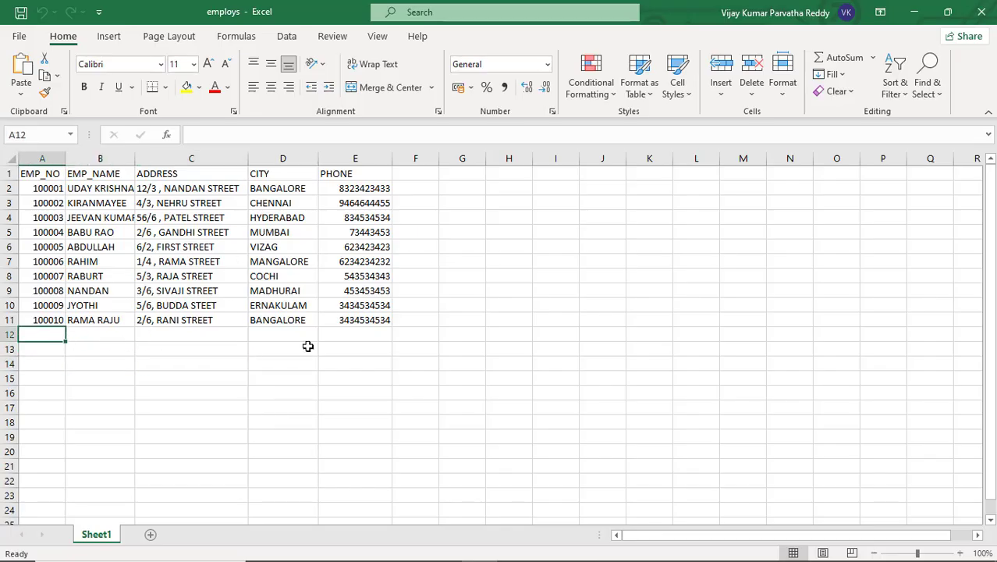
click(265, 246)
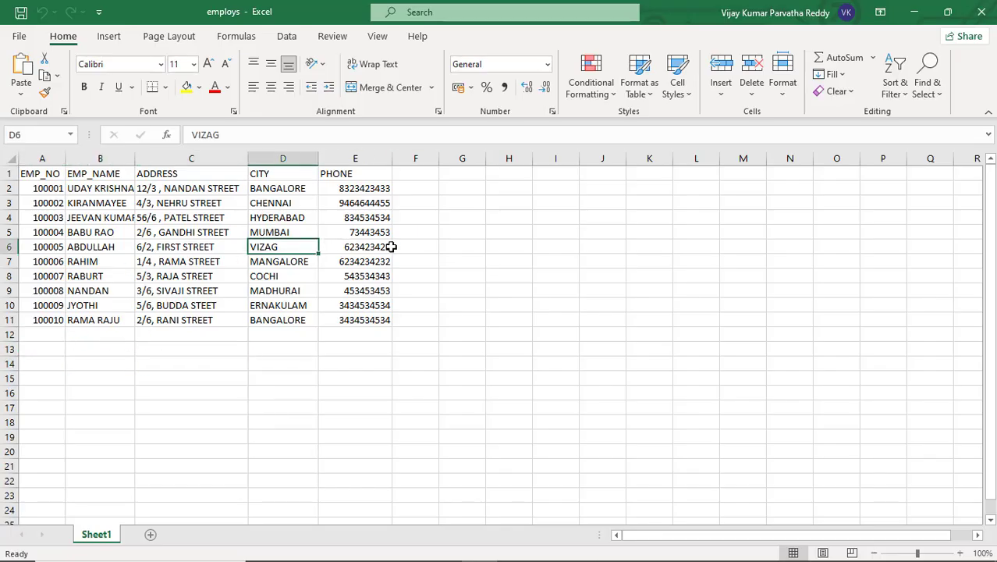
click(394, 246)
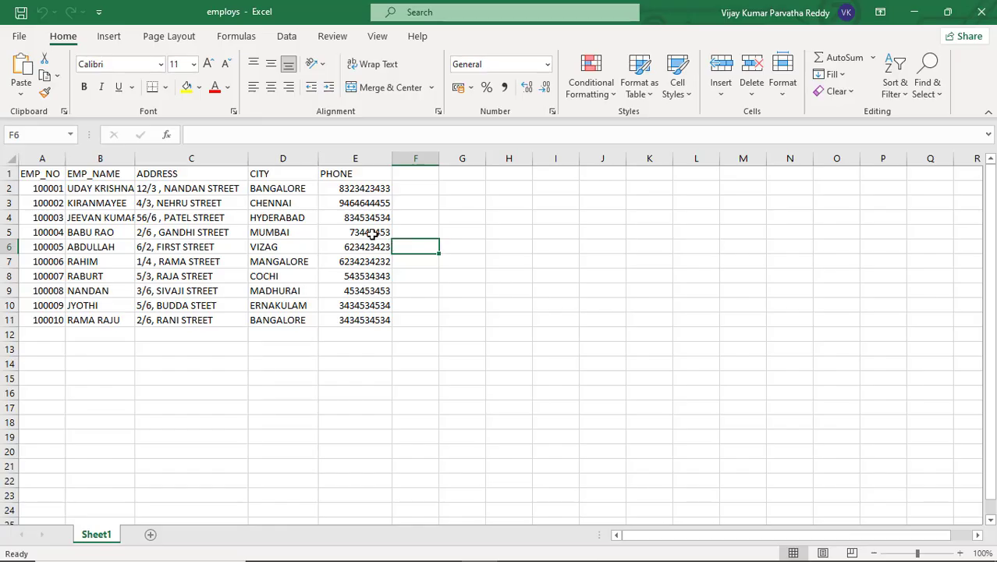
- Select the ten employee records in A2:E11, then check the empty cells below them
key(alt+Tab)
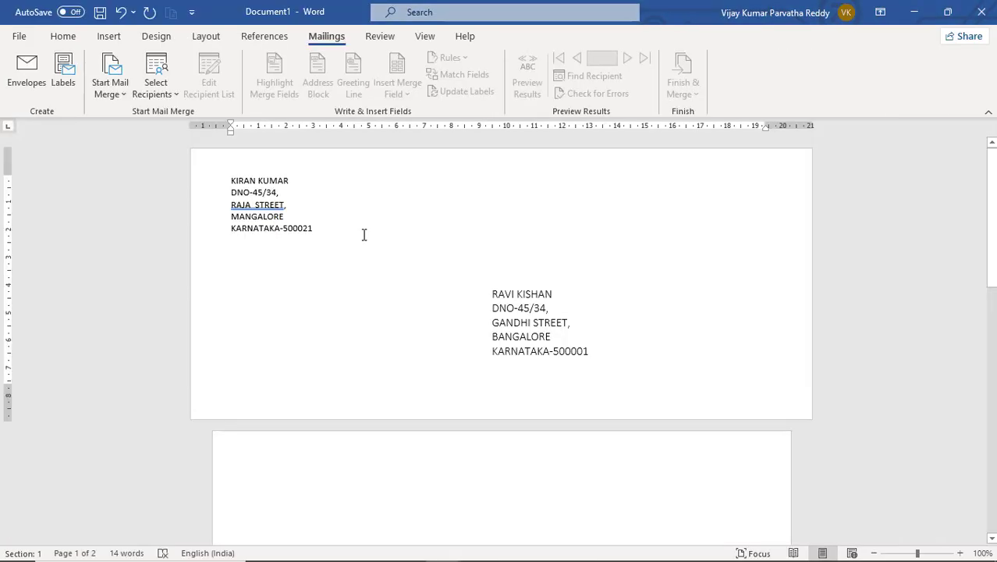
key(alt+Tab)
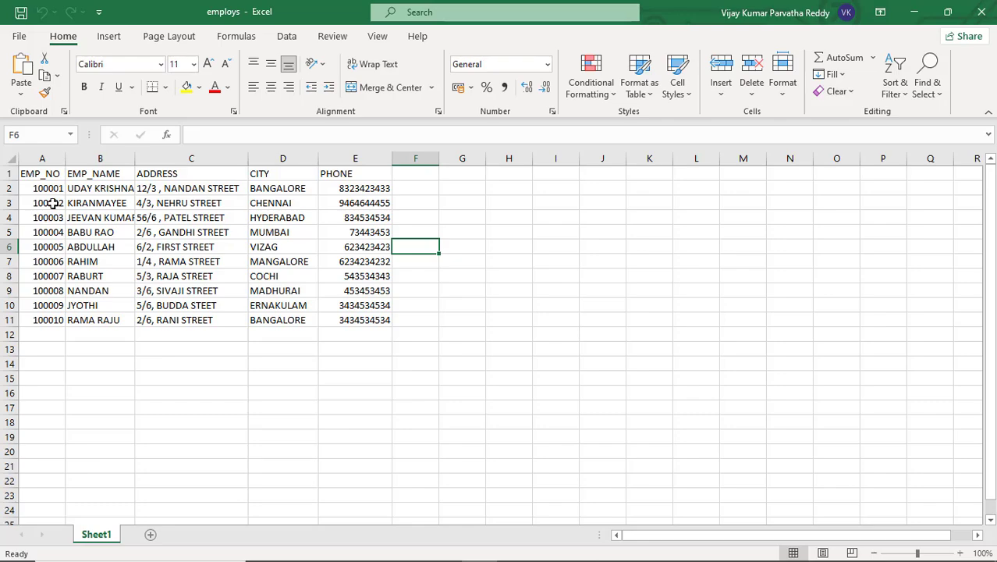
drag(47, 190, 367, 317)
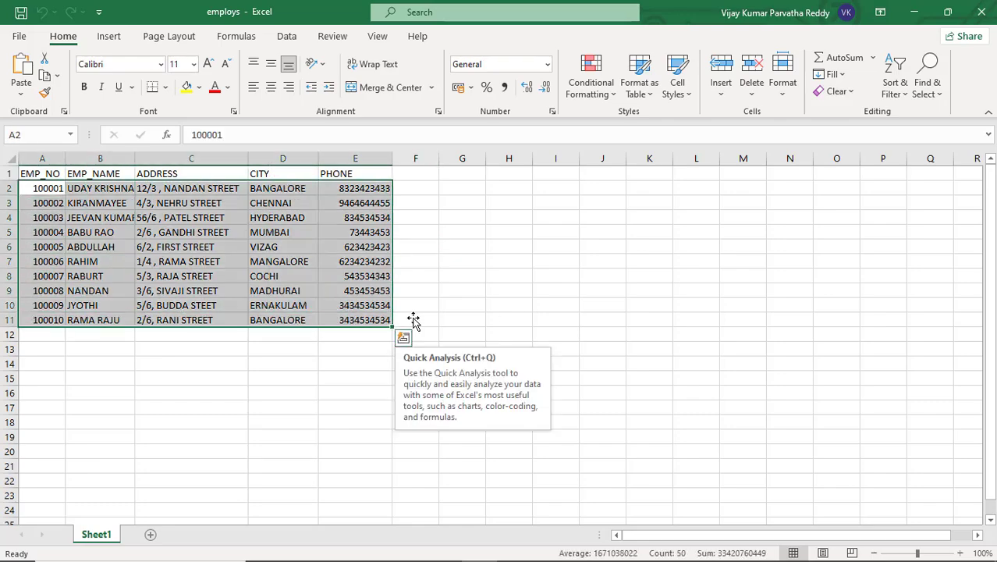
click(448, 312)
click(282, 335)
click(187, 336)
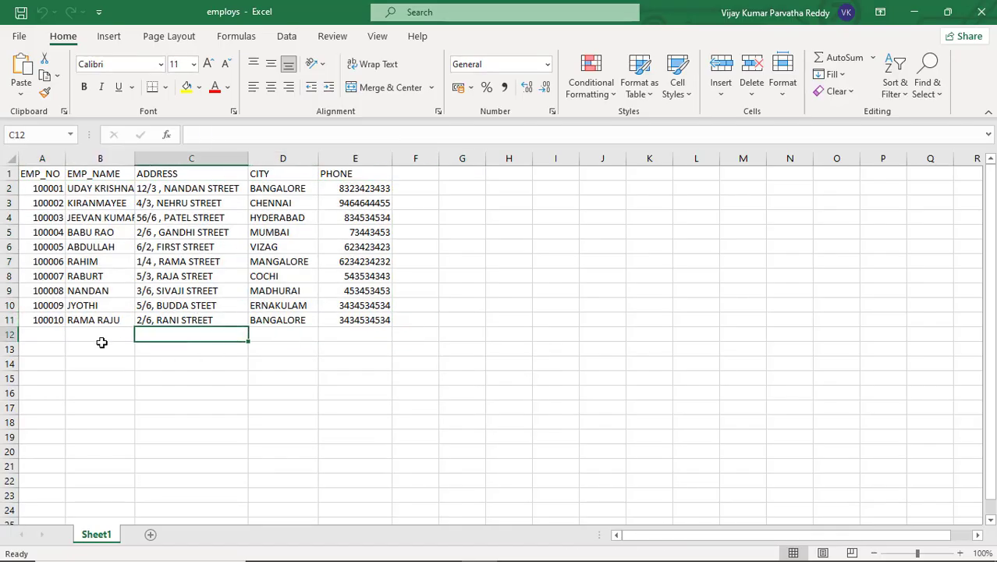
click(79, 337)
click(44, 335)
key(alt+Tab)
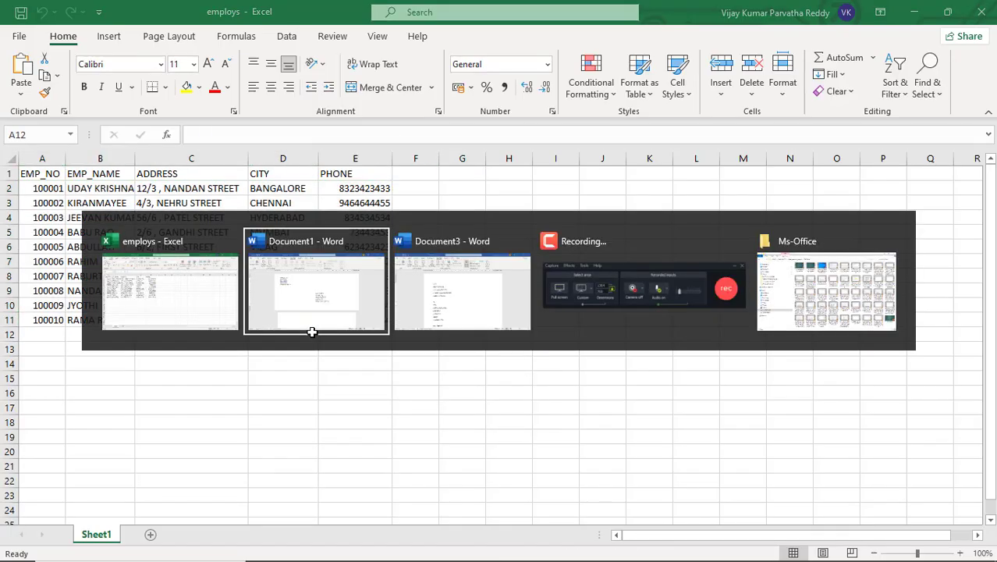
- Delete the six recipient address lines under 'To,' in Document3, leaving an empty line
key(alt+Tab)
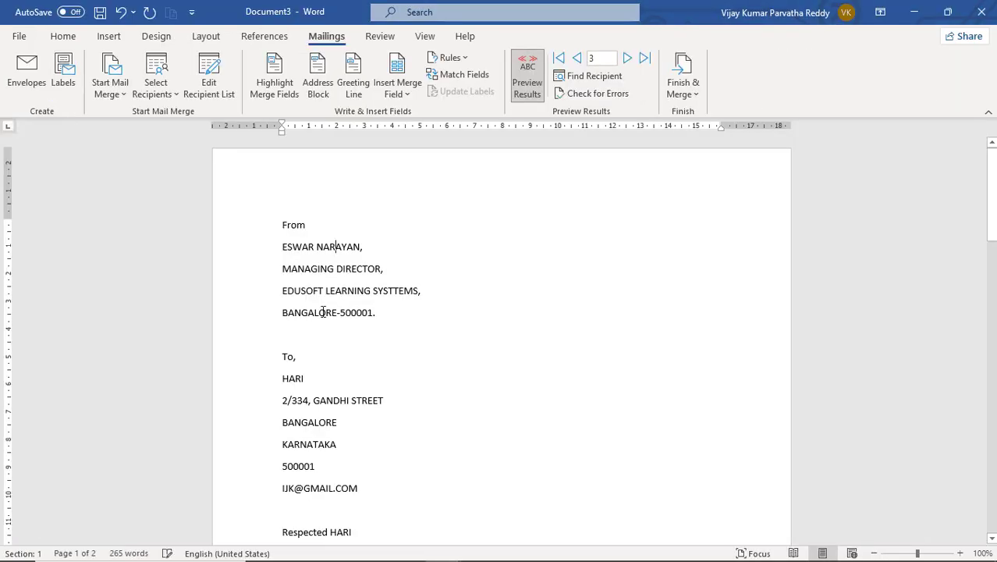
scroll(358, 325, down, 3)
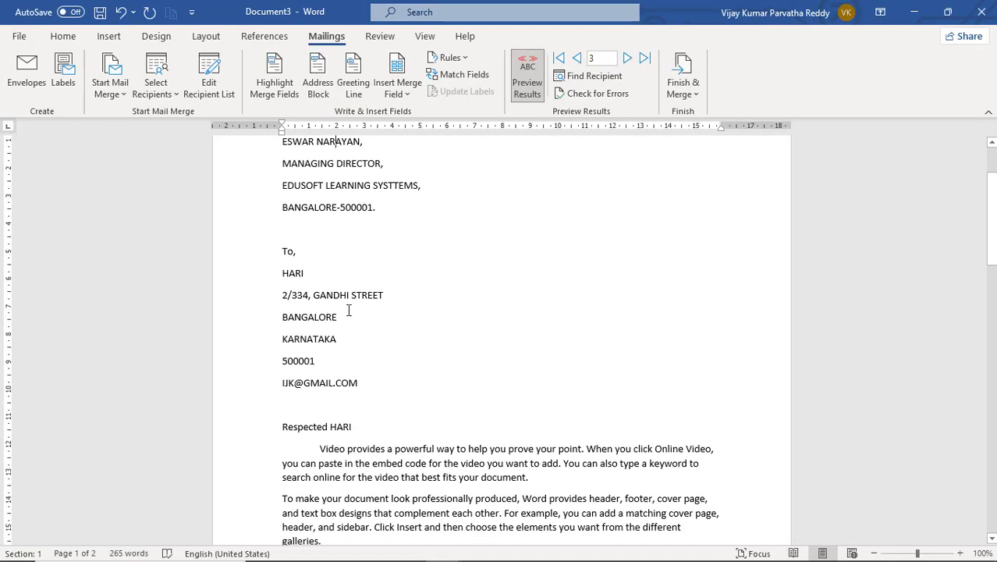
drag(280, 273, 372, 388)
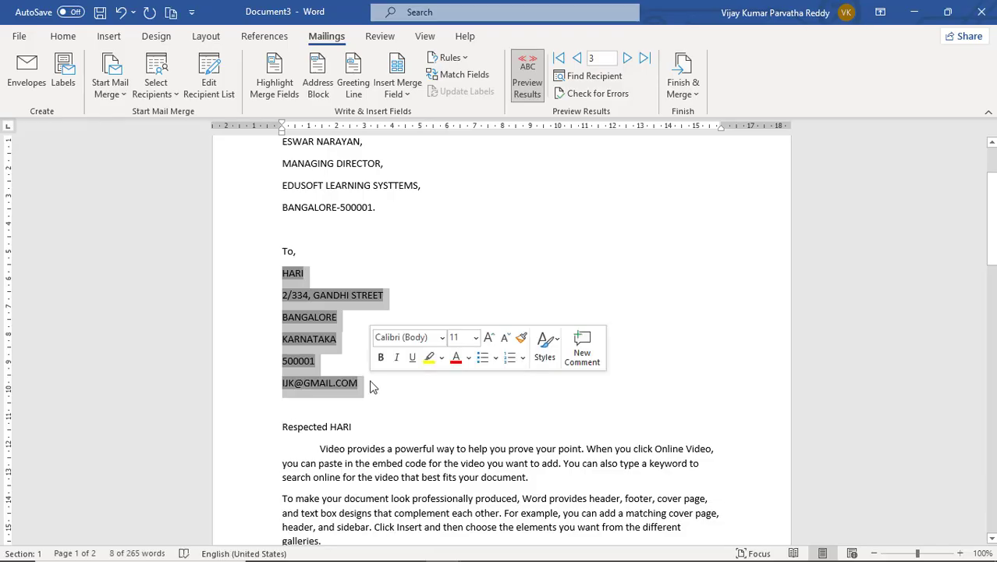
key(Delete)
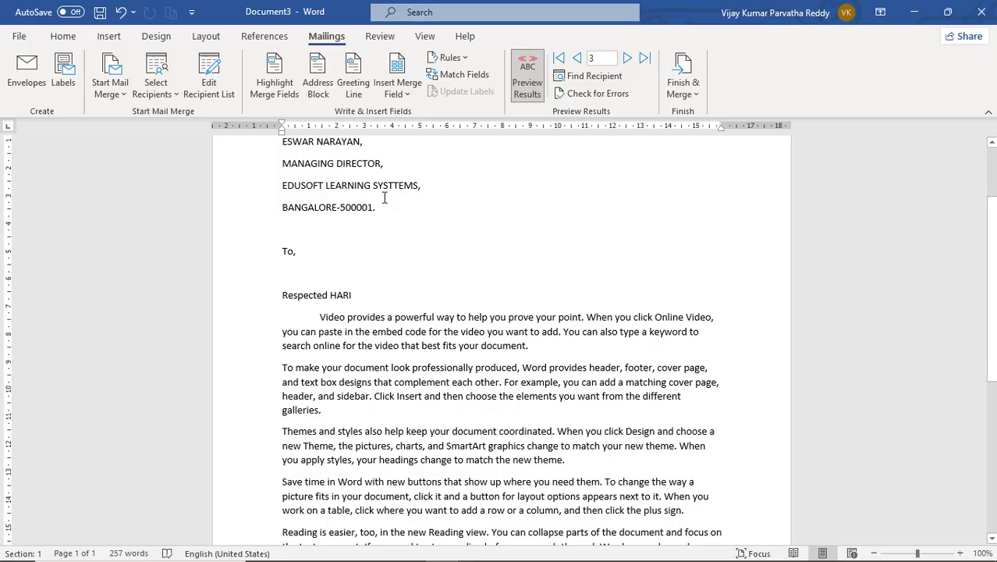
scroll(384, 197, up, 3)
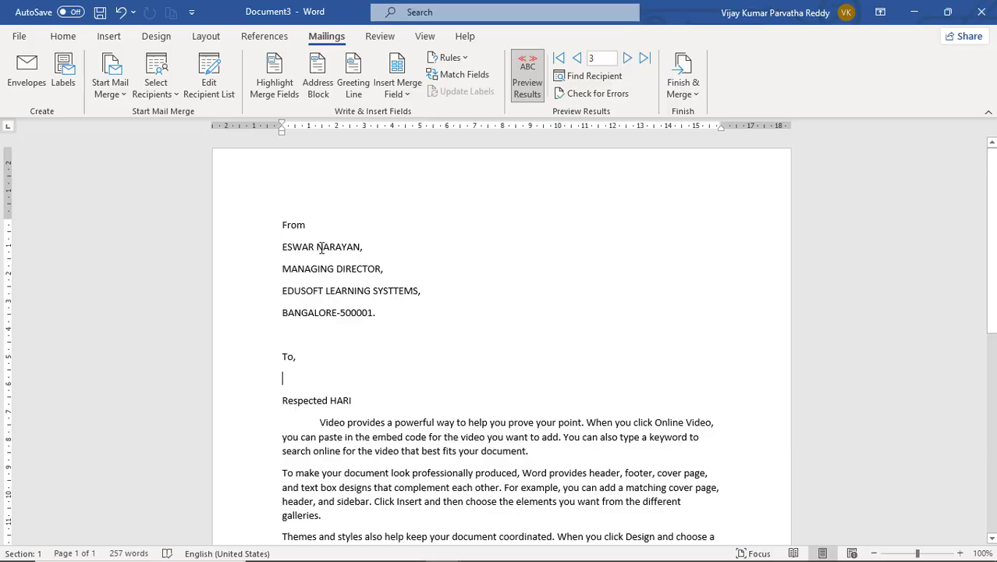
key(Return)
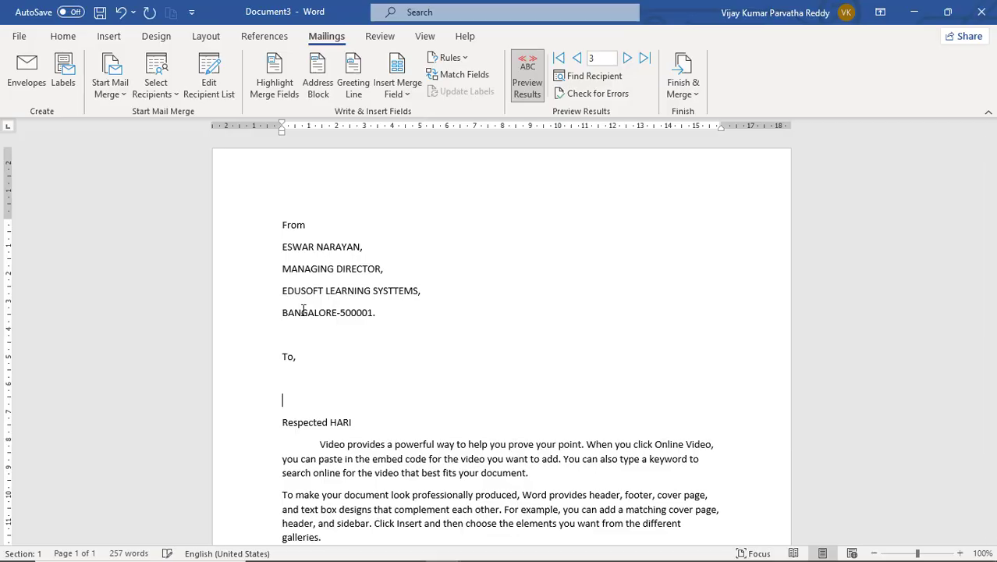
- Bring up the Select Recipients options on the Mailings tab
click(408, 91)
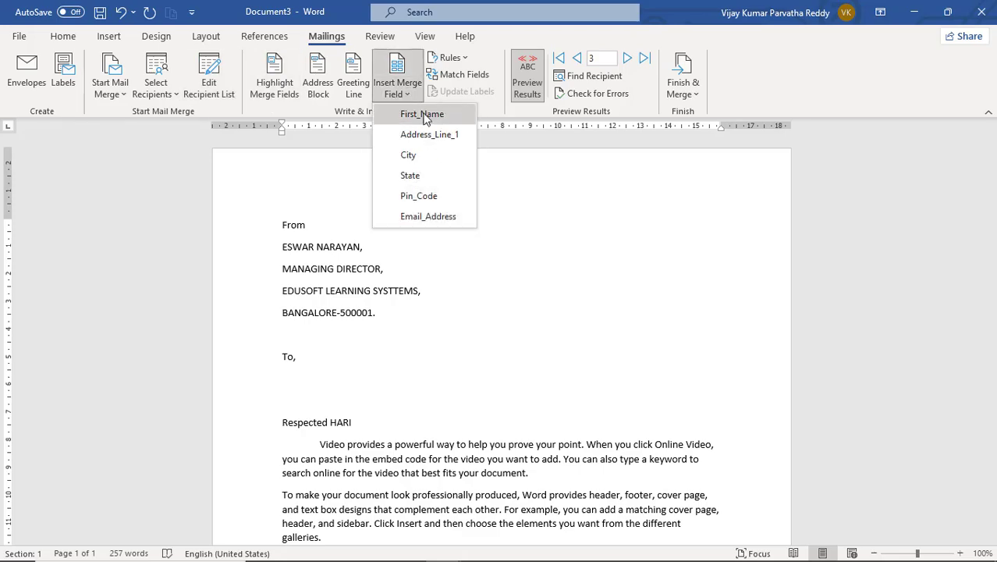
click(175, 96)
click(175, 96)
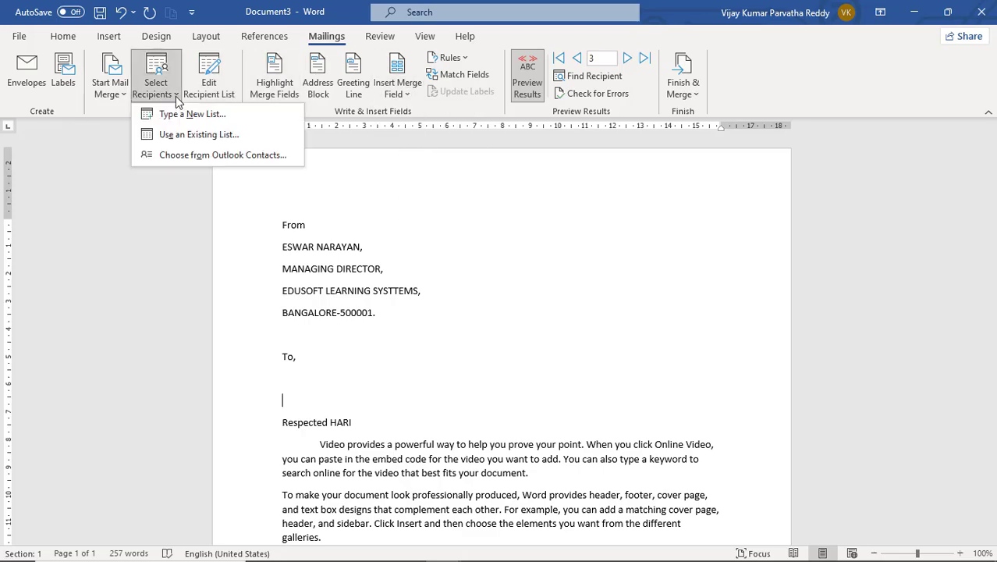
- Use an existing list, choosing the employs workbook from Documents as the data source
click(192, 137)
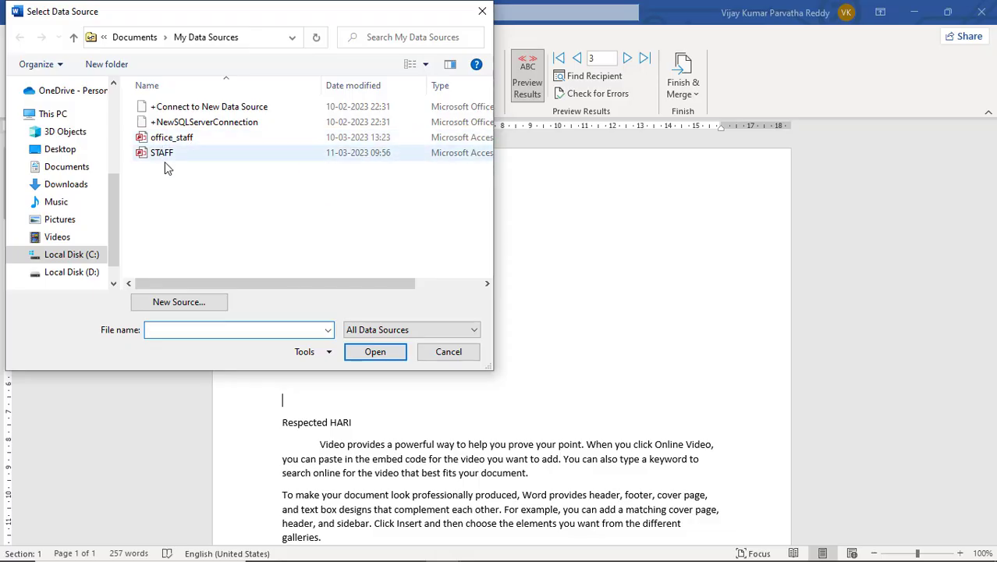
click(87, 173)
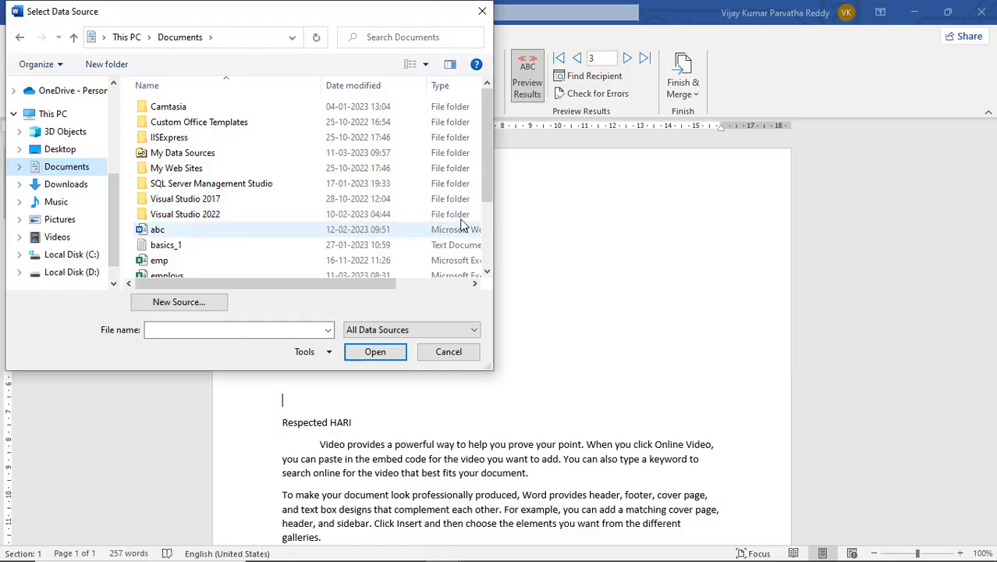
drag(489, 196, 488, 261)
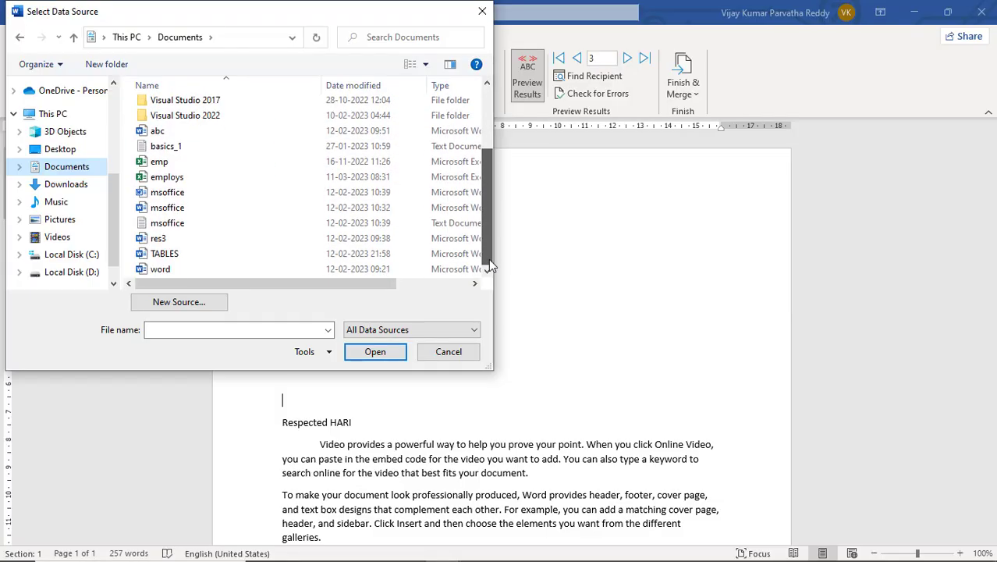
click(184, 181)
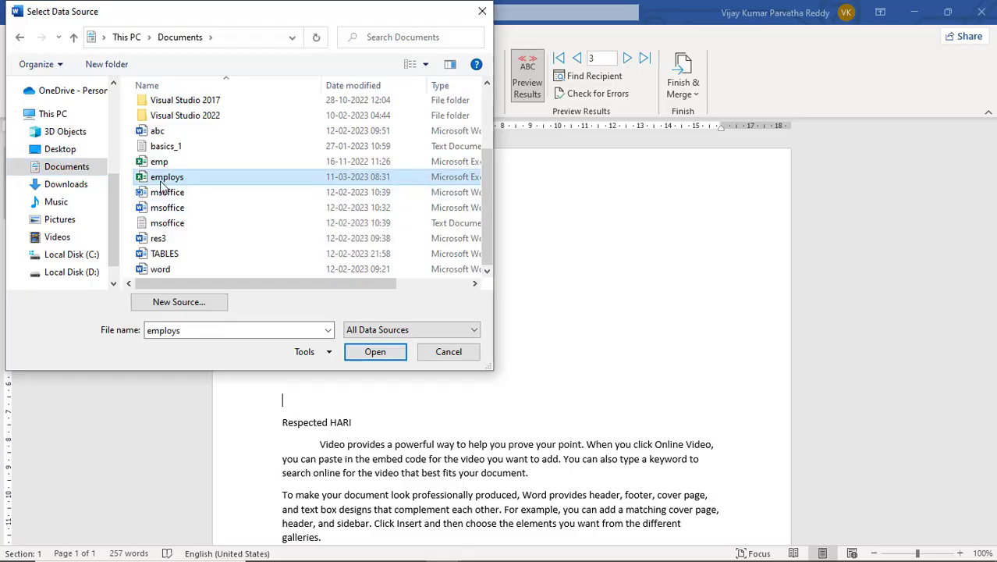
click(379, 352)
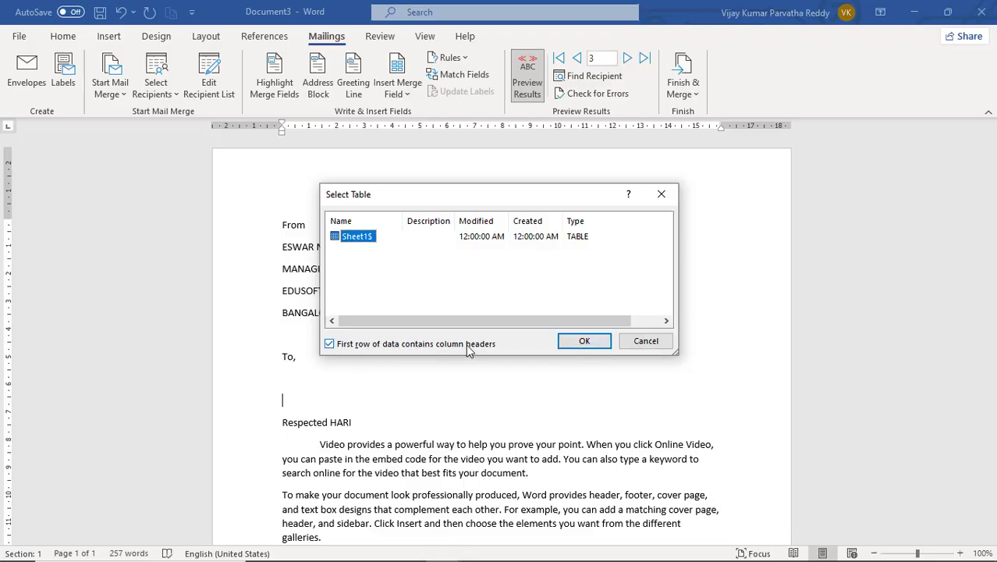
- Check the EMP_NO, EMP_NAME, ADDRESS, CITY and PHONE headers in Excel, then accept Sheet1$
key(alt+Tab)
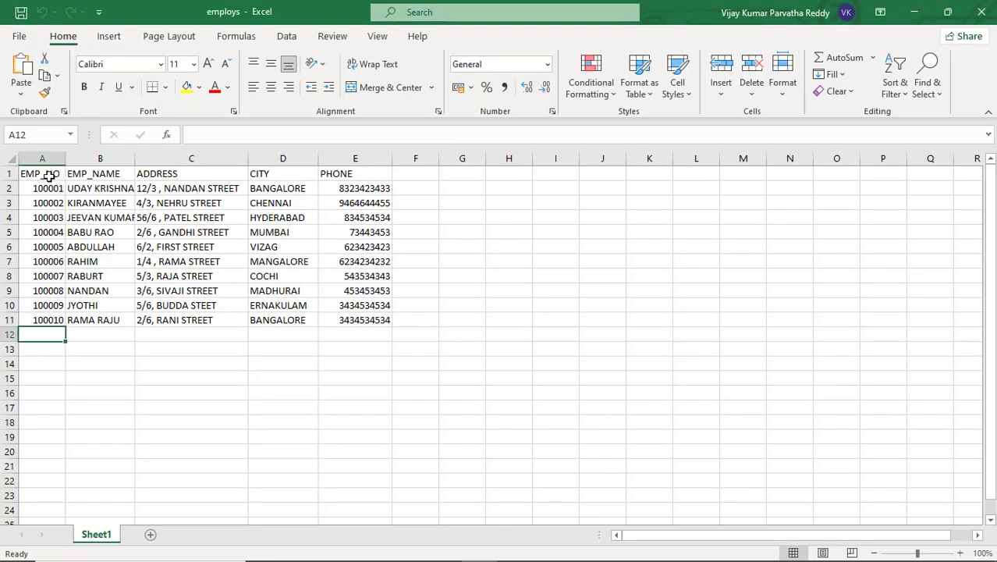
click(47, 173)
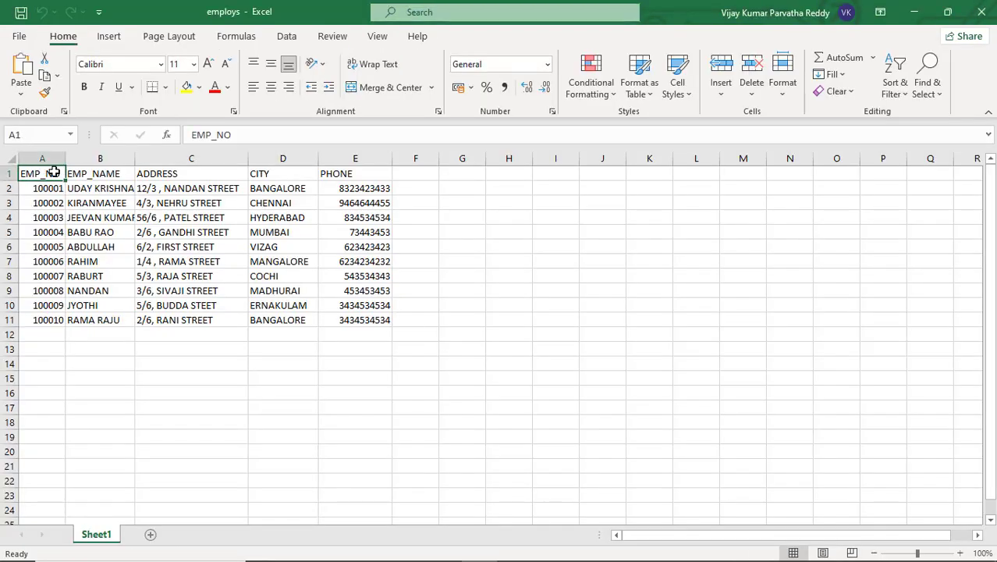
click(106, 175)
click(164, 173)
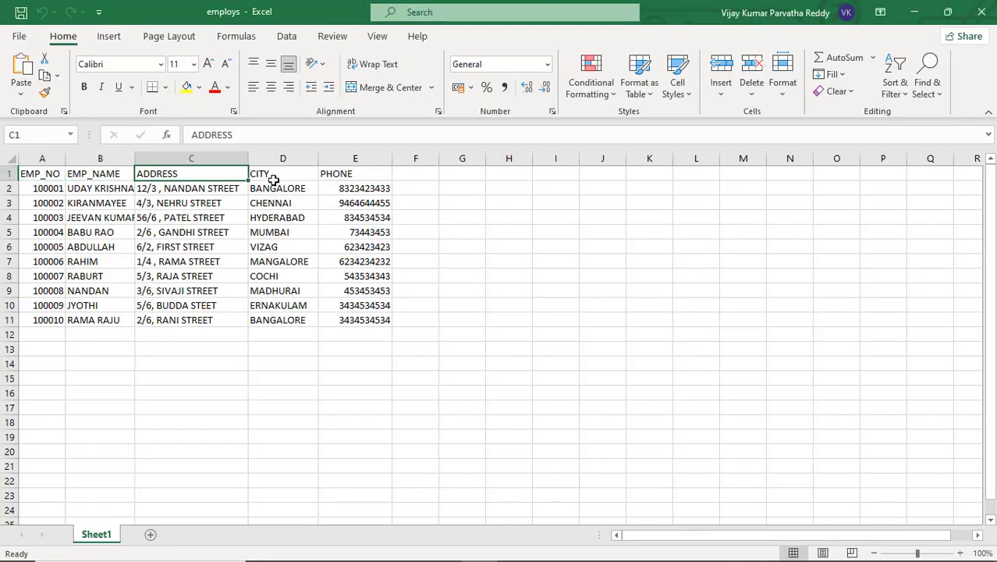
click(272, 175)
click(325, 172)
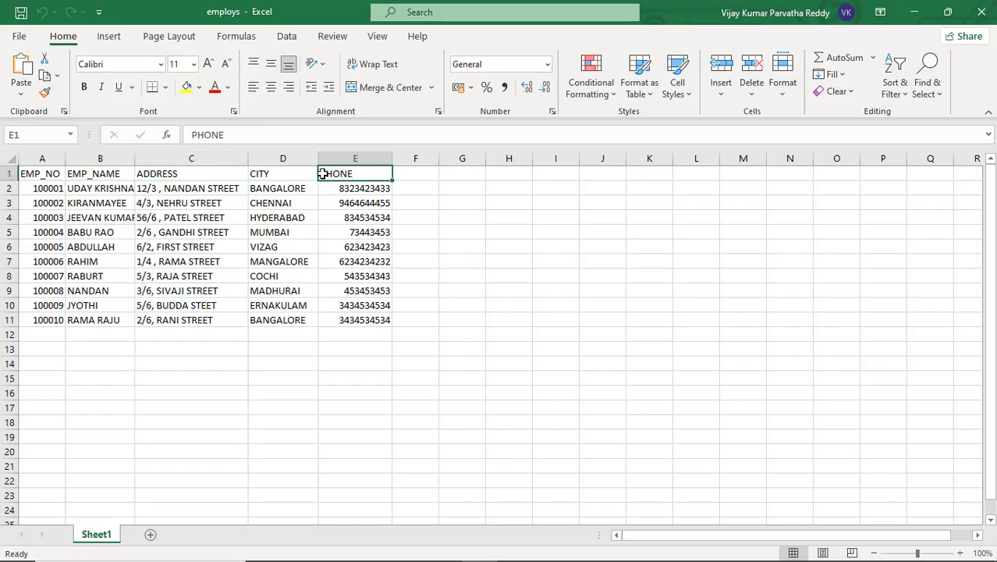
click(279, 173)
click(181, 175)
key(alt+Tab)
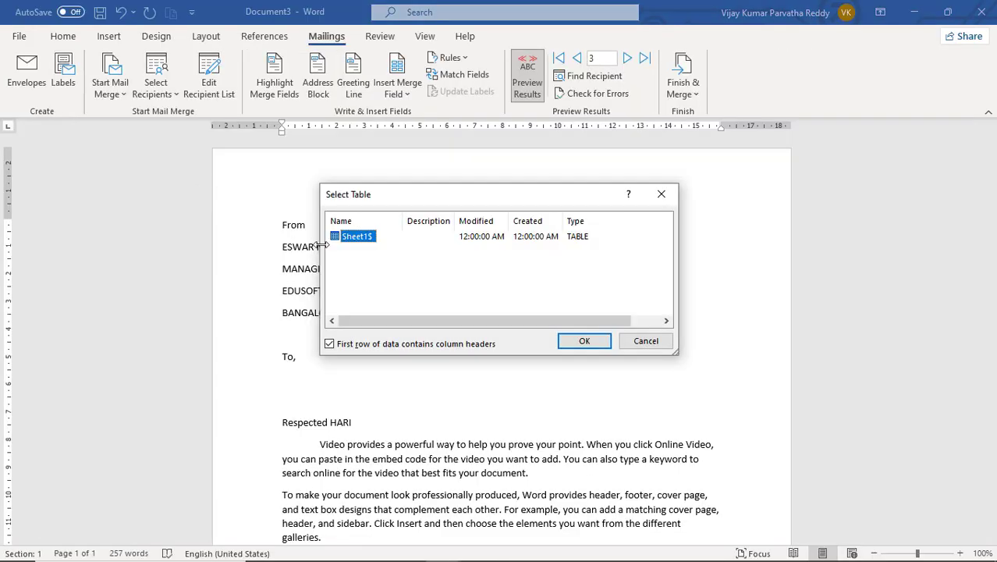
click(585, 343)
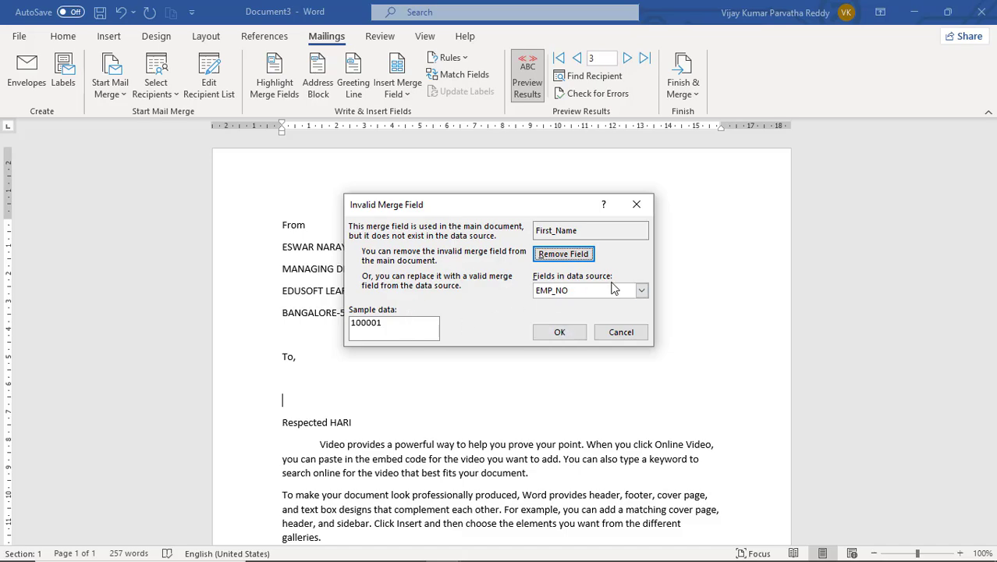
- Map the invalid First_Name field to EMP_NO from the data source fields
click(642, 290)
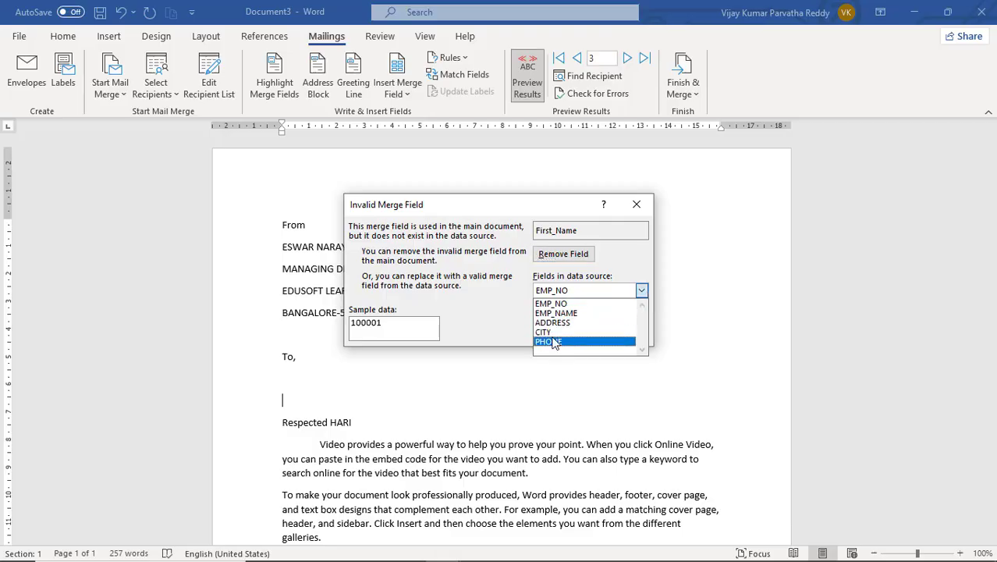
click(507, 312)
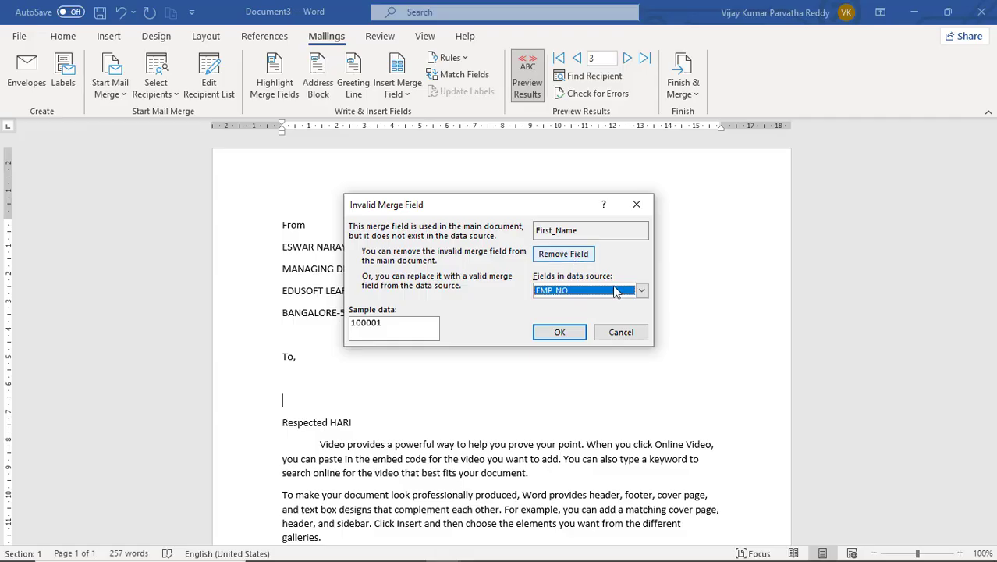
click(559, 333)
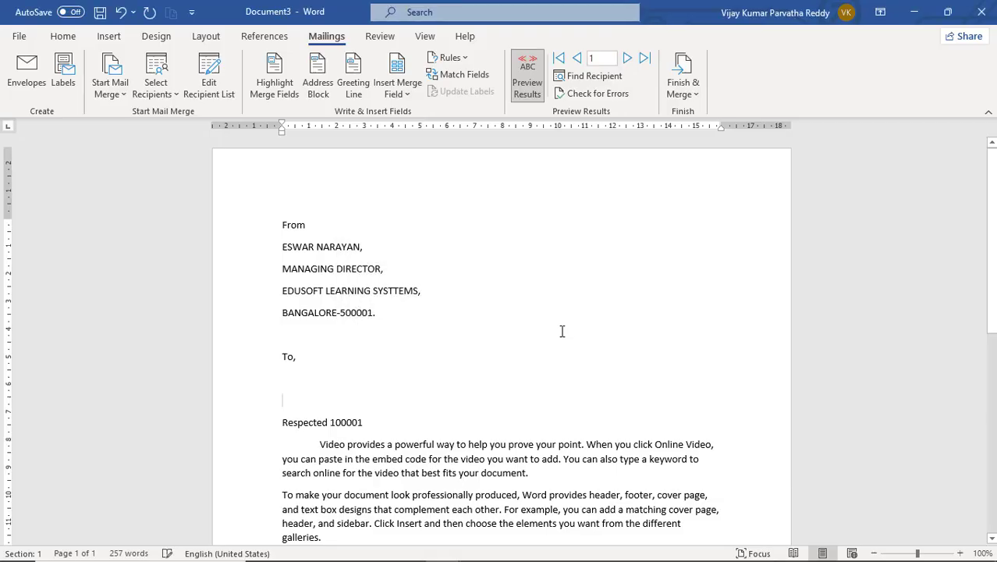
- Remove the employee number field from the greeting line
click(373, 422)
key(shift+Left)
key(Delete)
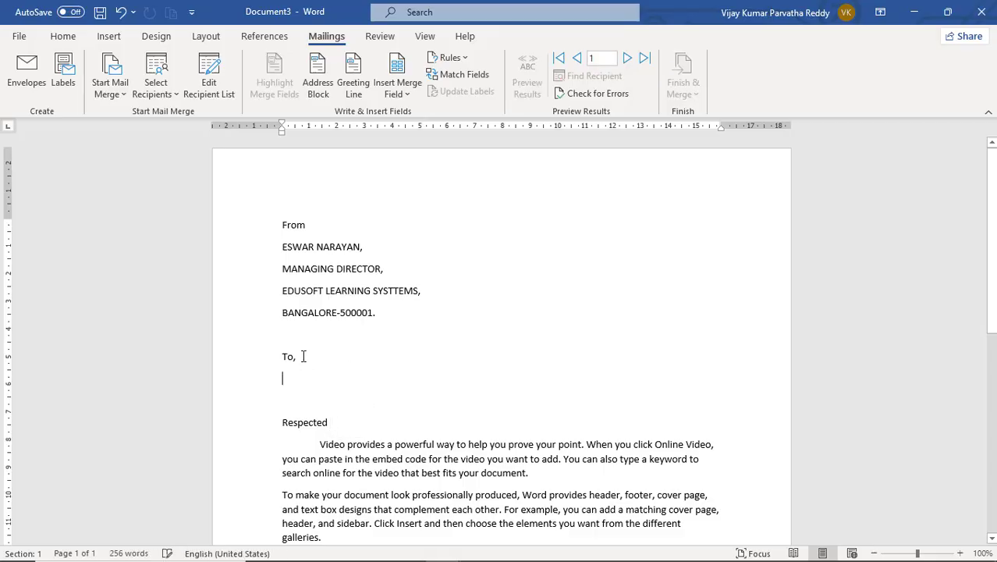
- Insert the EMP_NO and EMP_NAME merge fields on separate lines under 'To,'
click(407, 94)
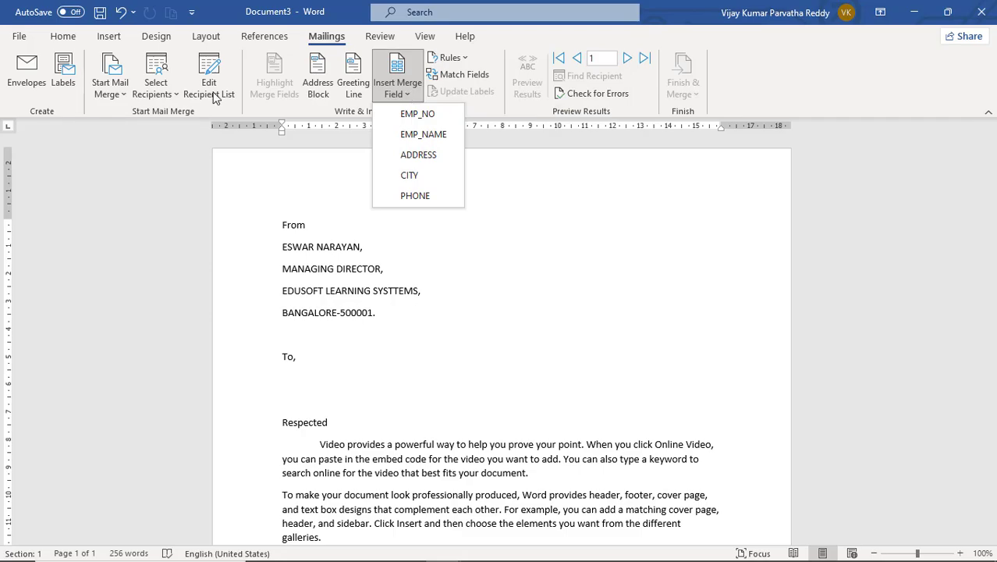
click(175, 96)
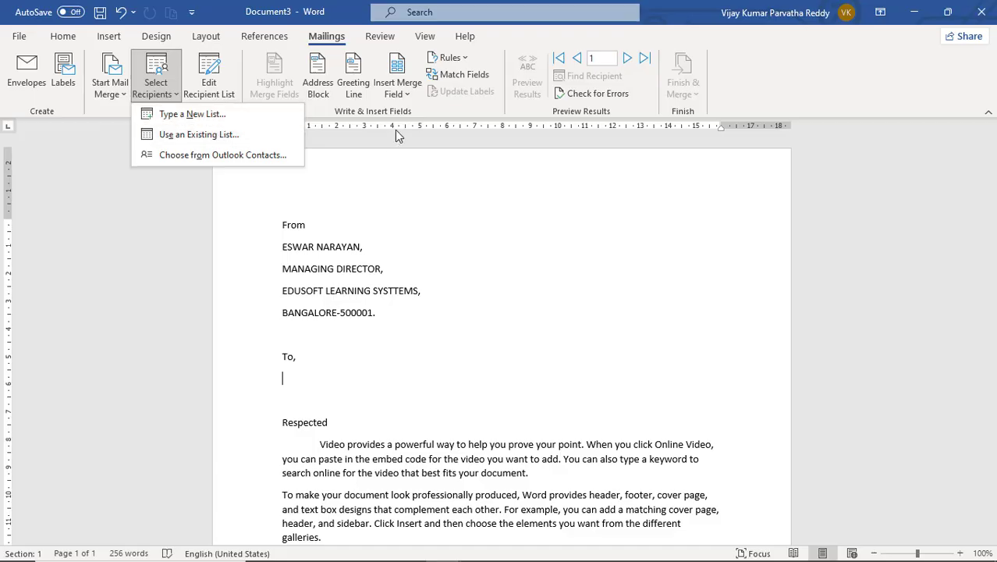
click(410, 95)
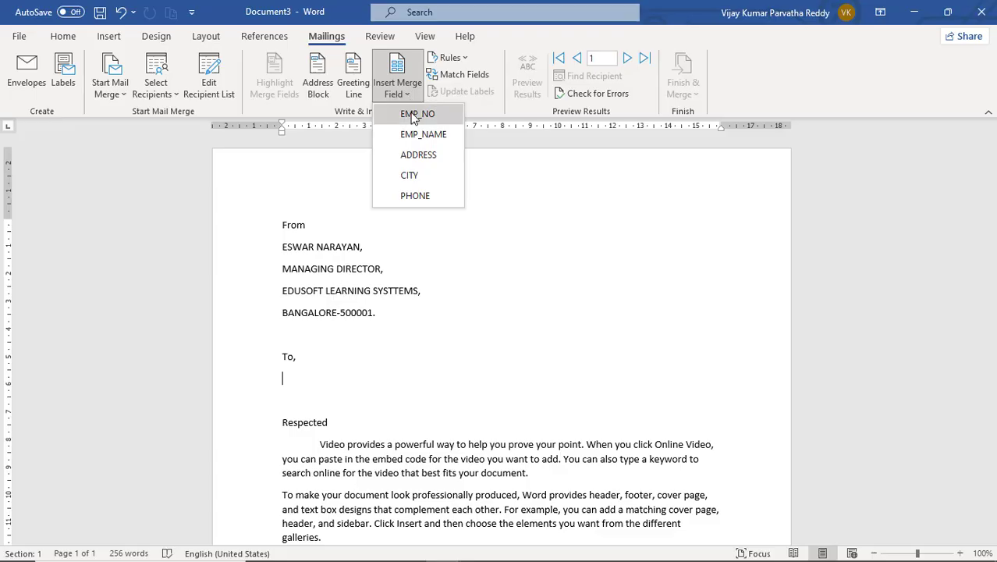
click(413, 113)
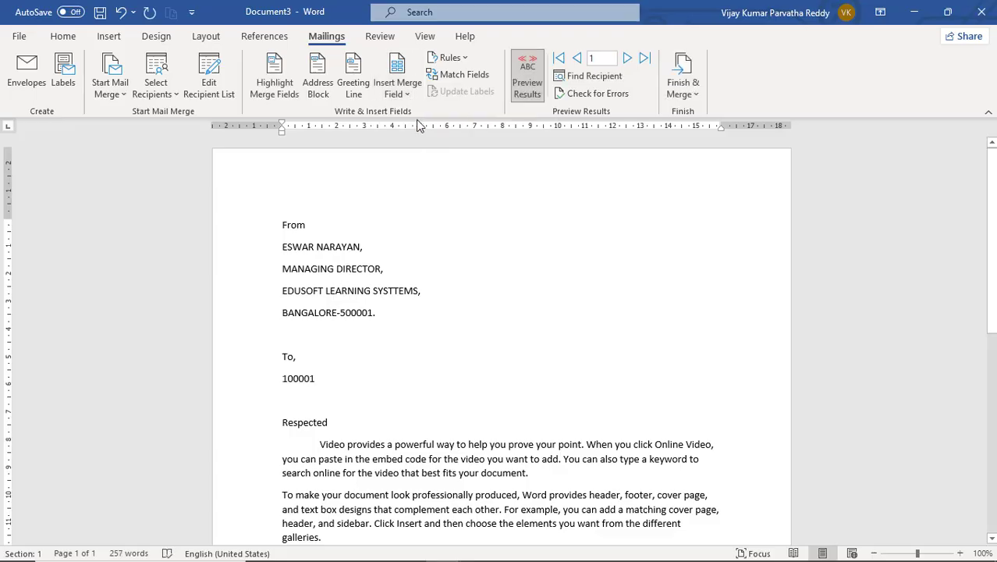
key(Return)
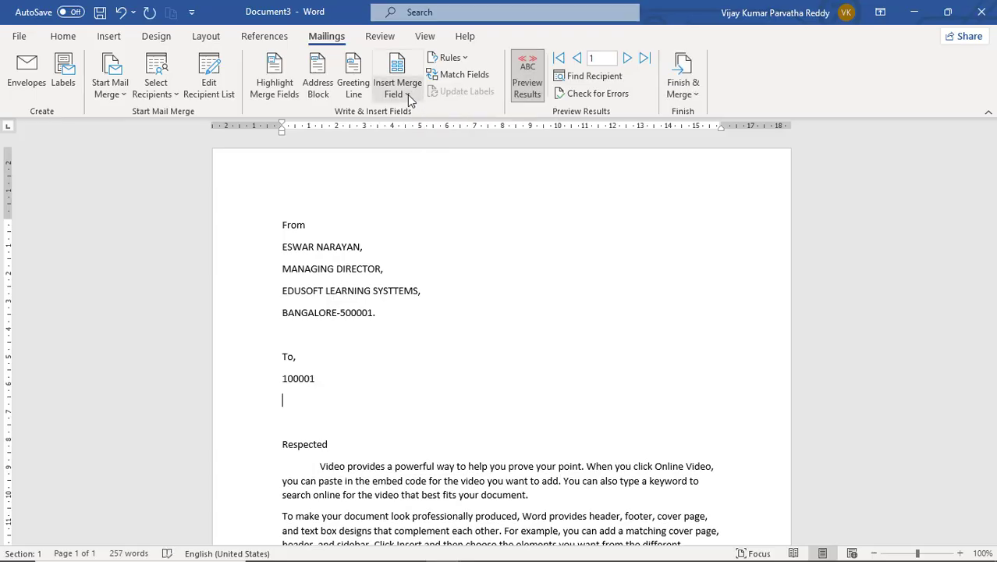
click(407, 95)
click(417, 140)
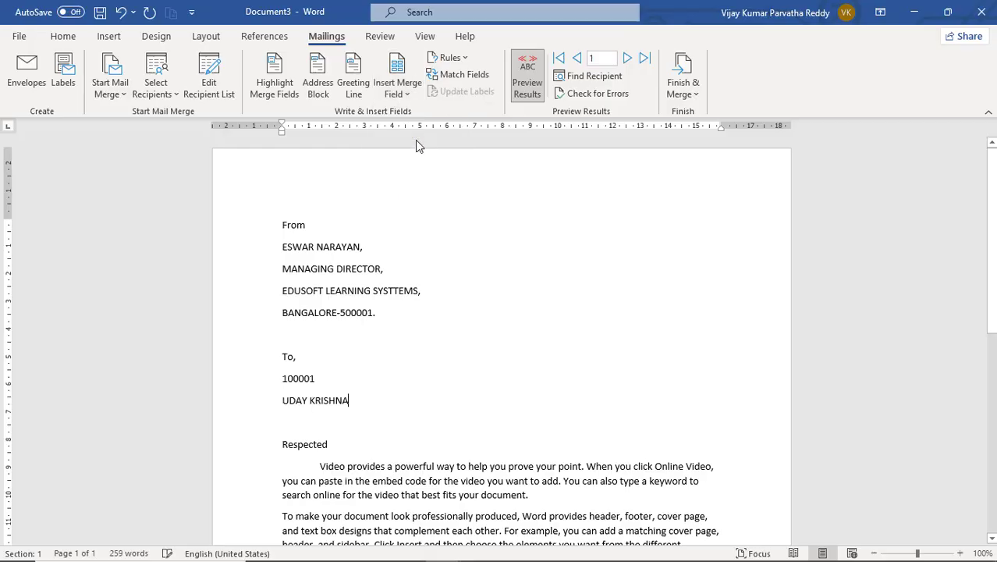
key(Return)
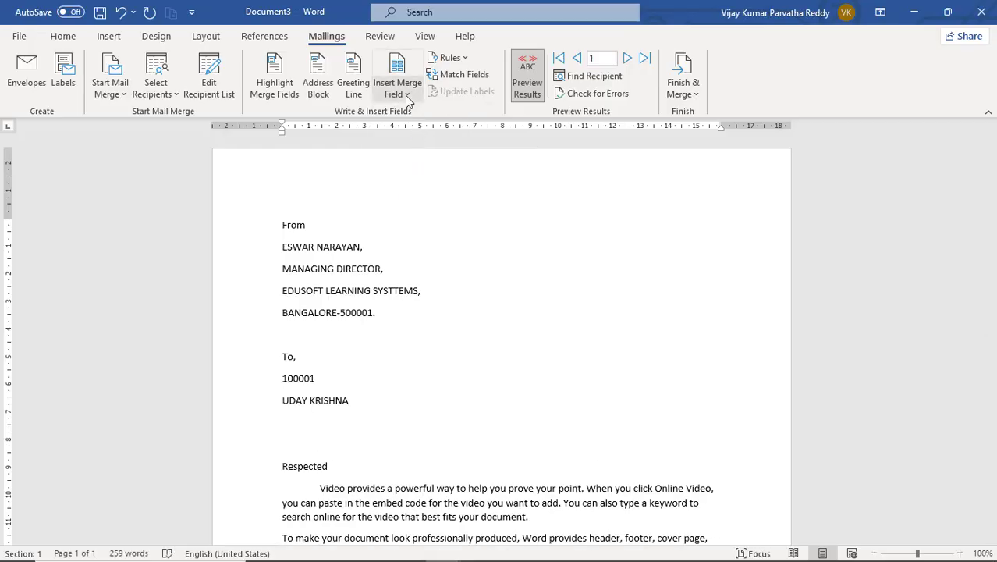
- Add the ADDRESS, CITY and PHONE fields, with PHONE on its own line below the city
click(406, 92)
click(419, 153)
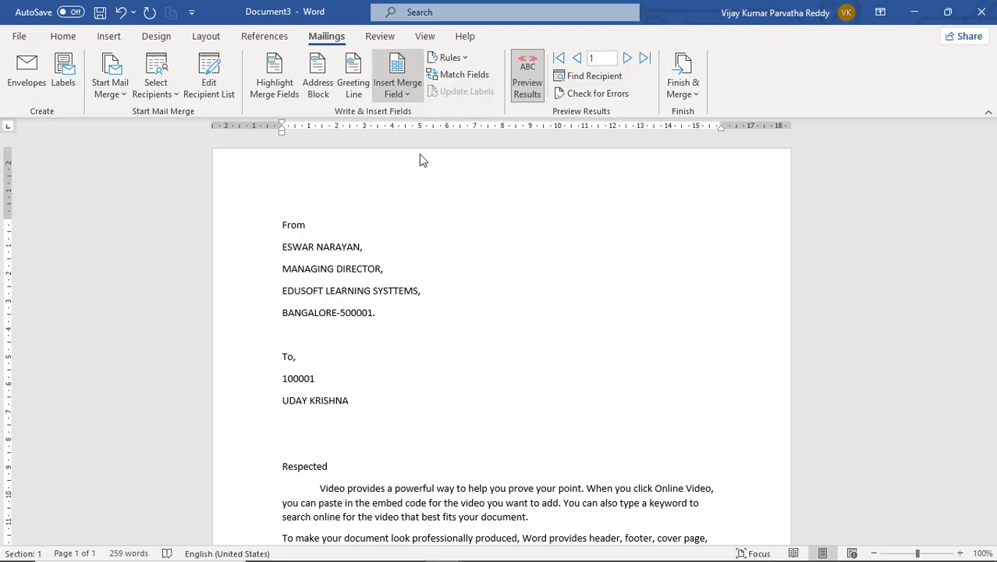
key(Return)
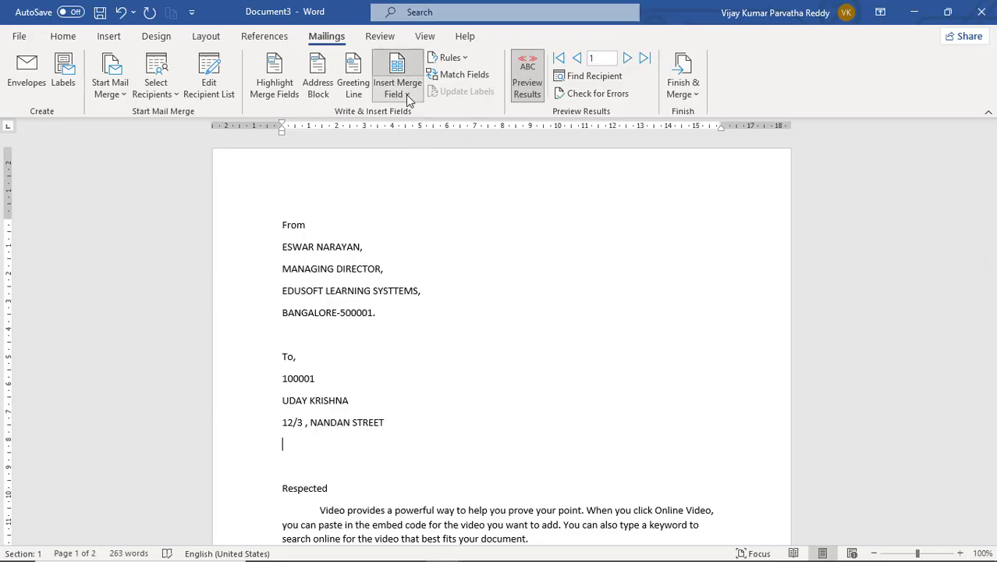
click(399, 90)
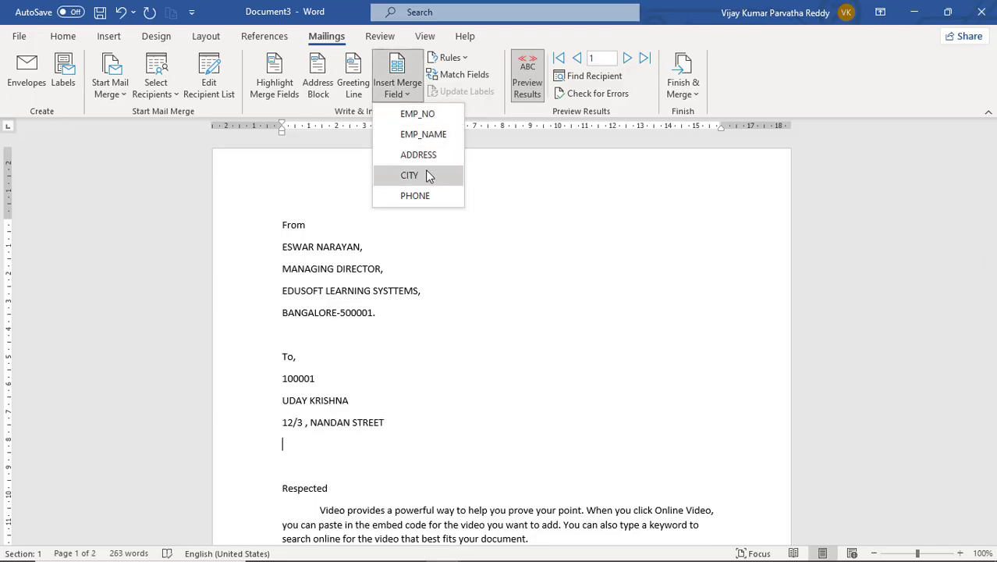
click(426, 174)
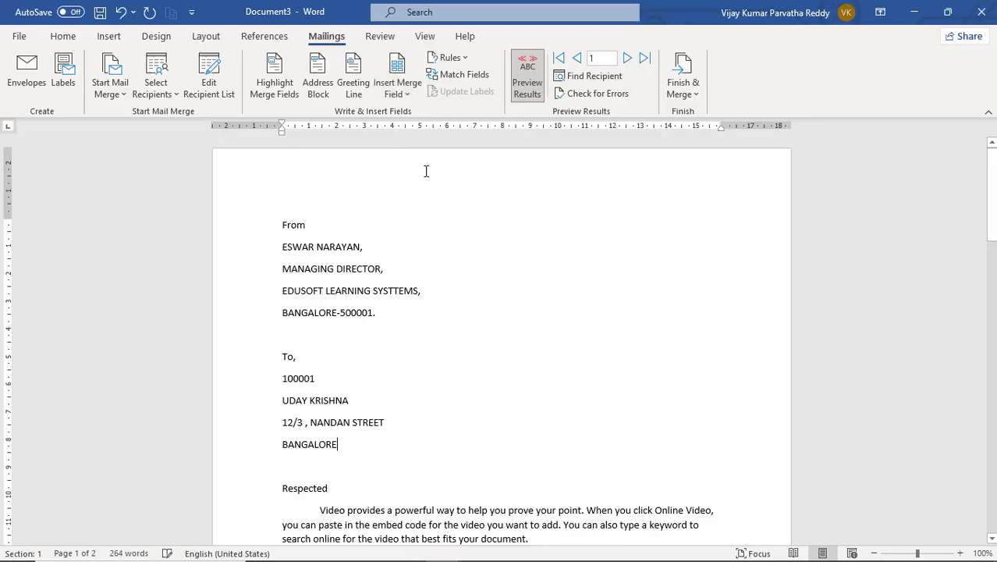
click(400, 90)
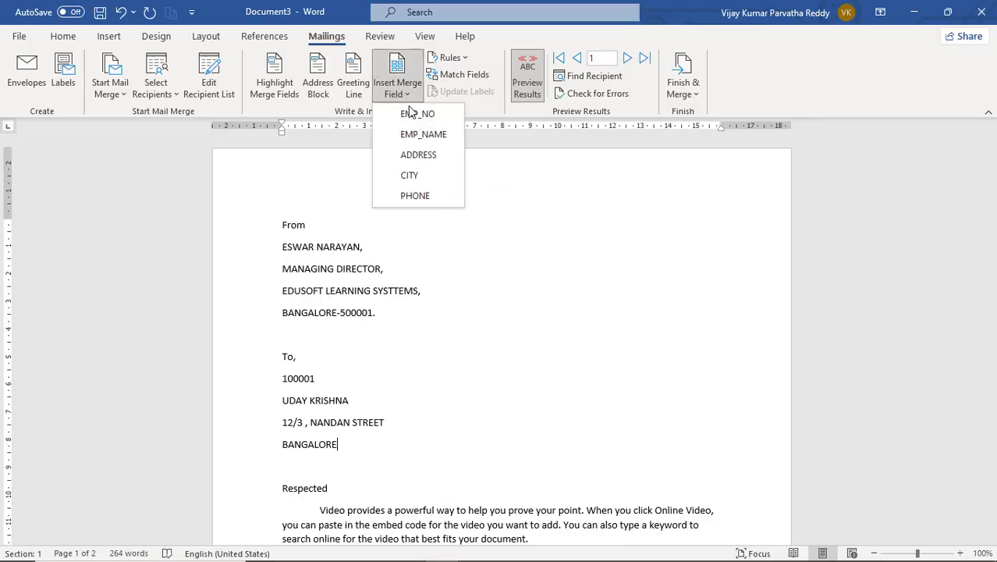
click(426, 199)
key(Return)
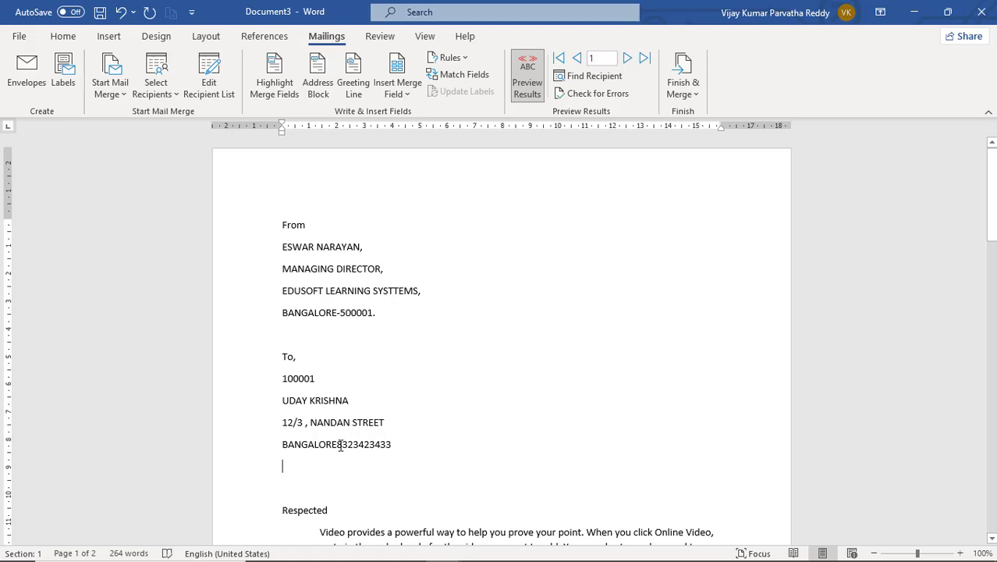
click(339, 445)
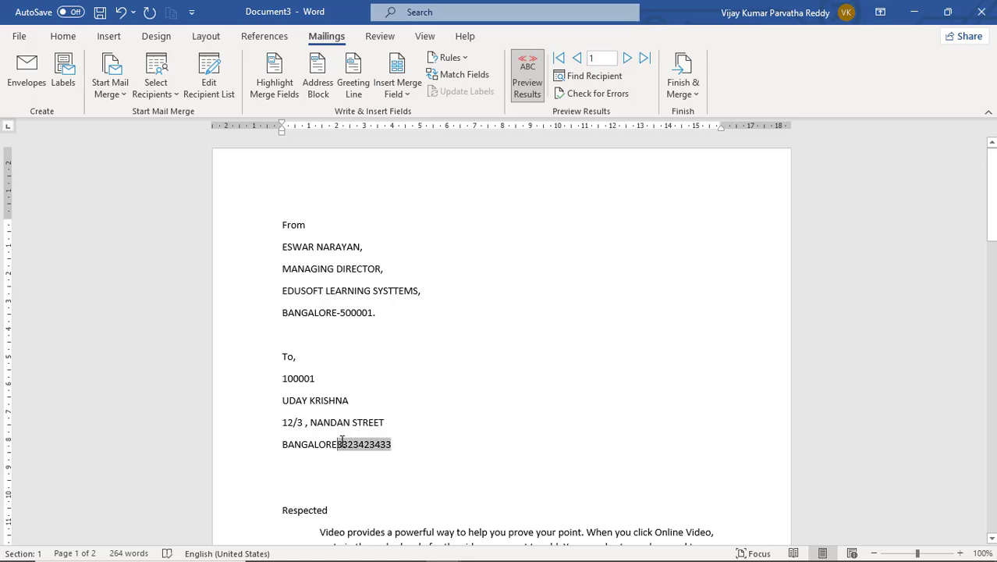
key(Return)
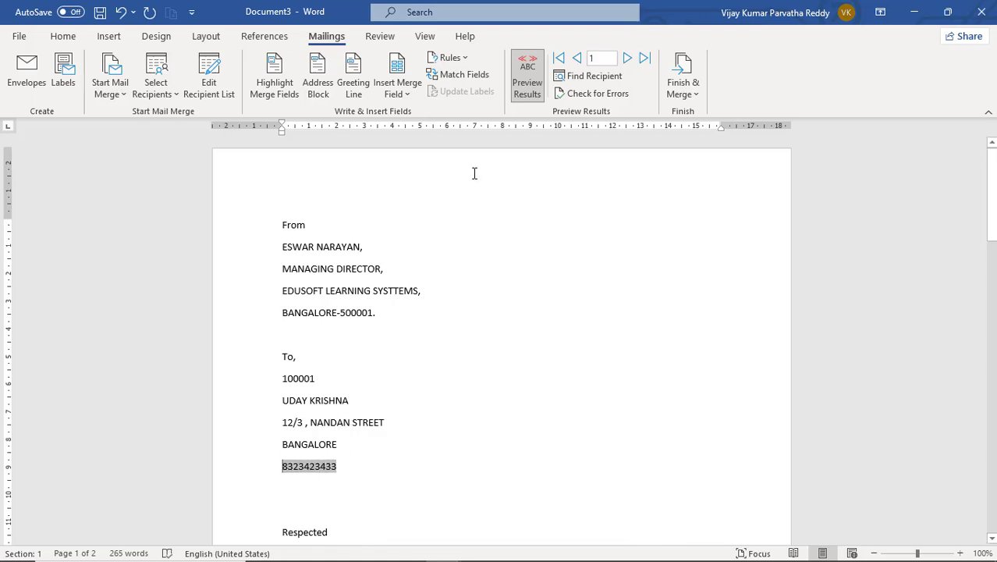
- Preview the next and last recipients' letters, then step back to the first recipient
click(627, 58)
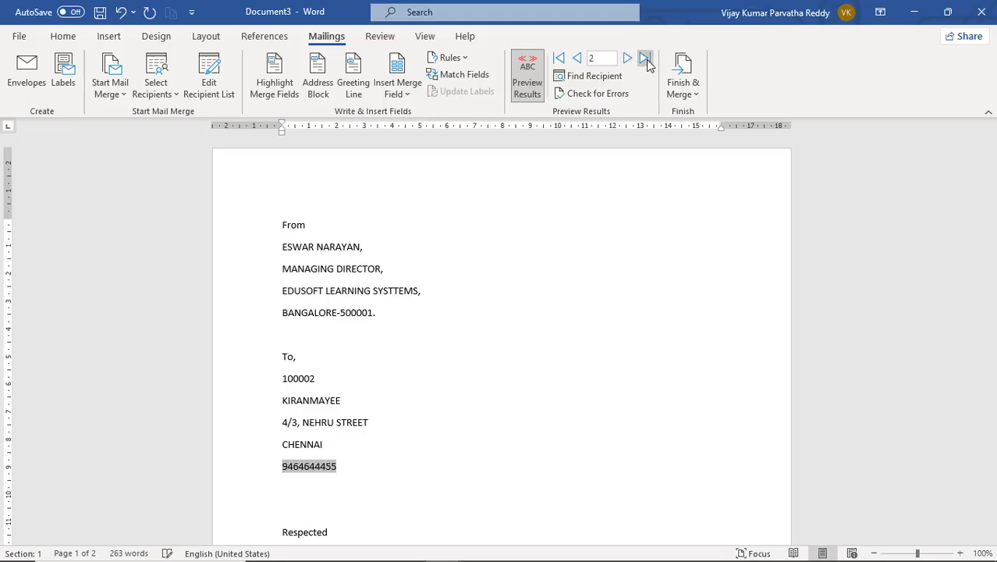
click(645, 58)
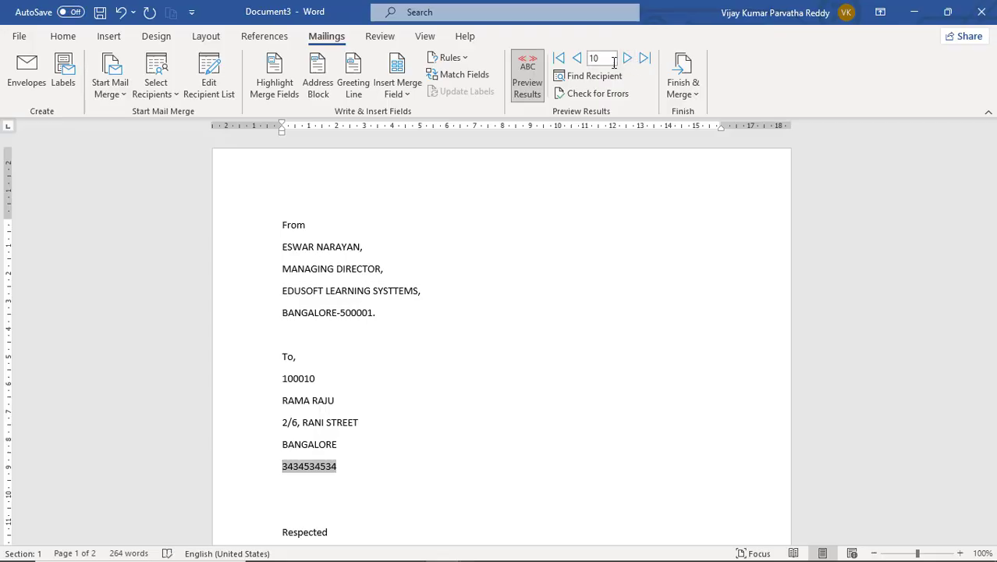
click(579, 62)
click(577, 59)
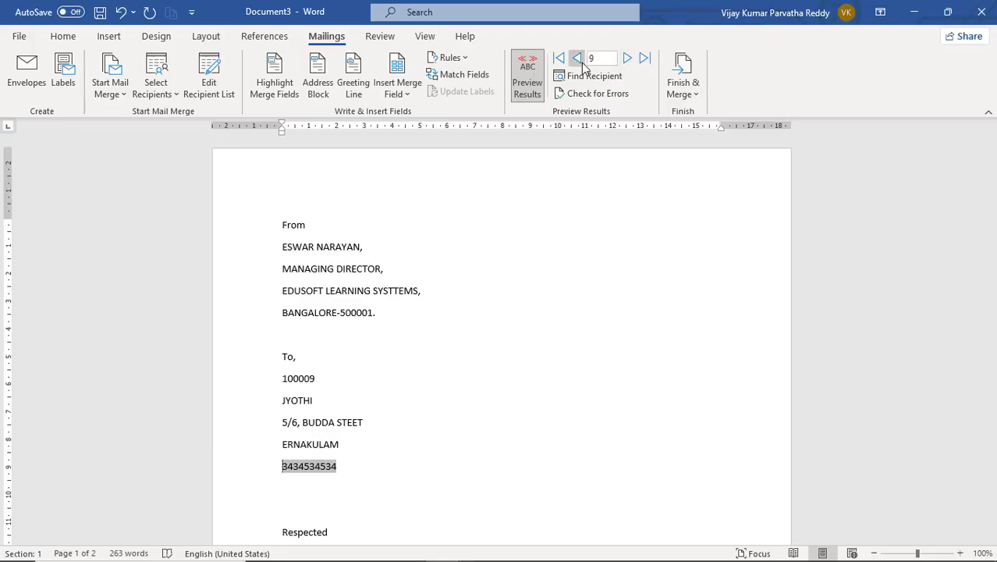
click(577, 59)
click(578, 59)
click(577, 59)
click(577, 59)
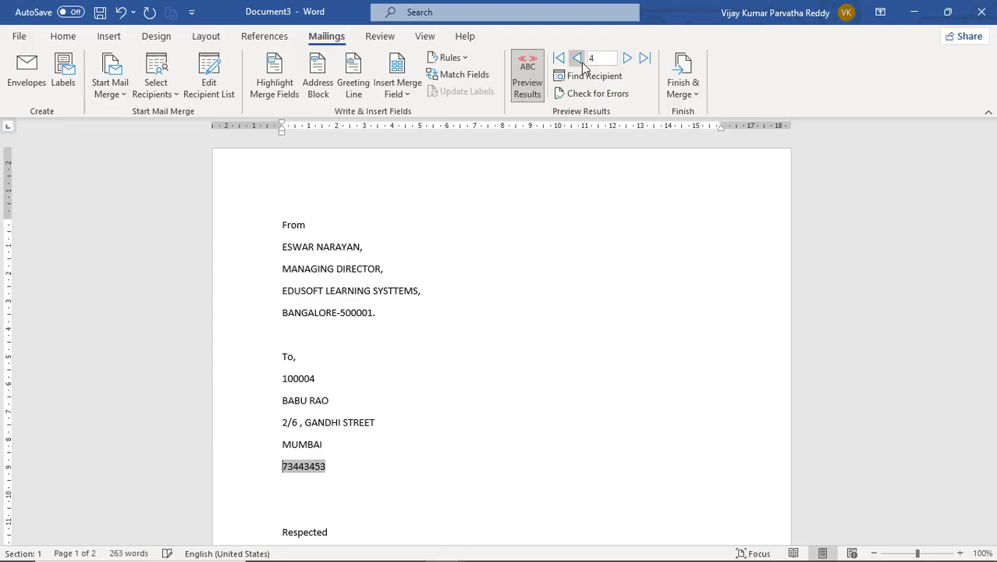
click(577, 60)
click(577, 59)
click(577, 59)
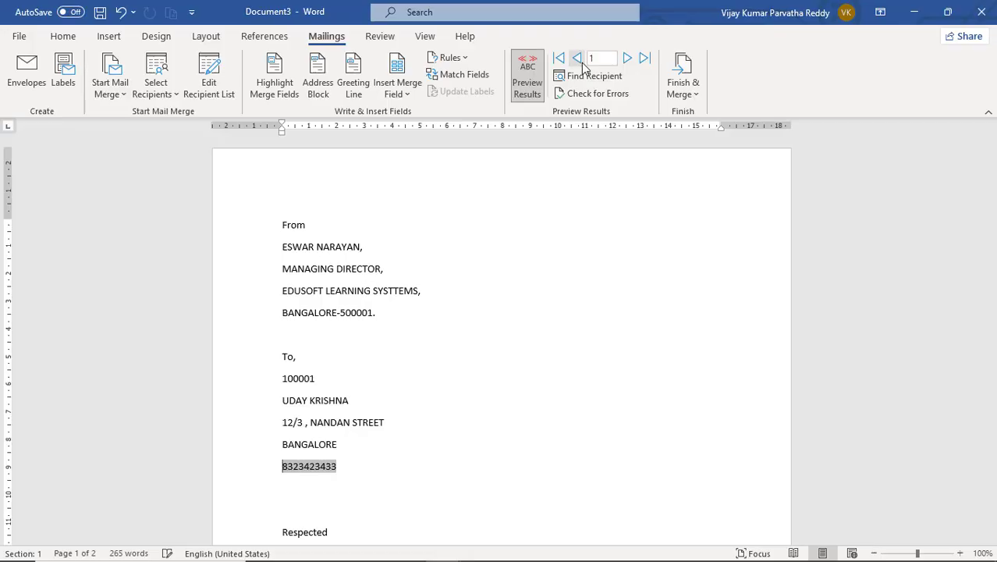
- Advance through the recipients one by one up to the tenth employee's letter
click(628, 61)
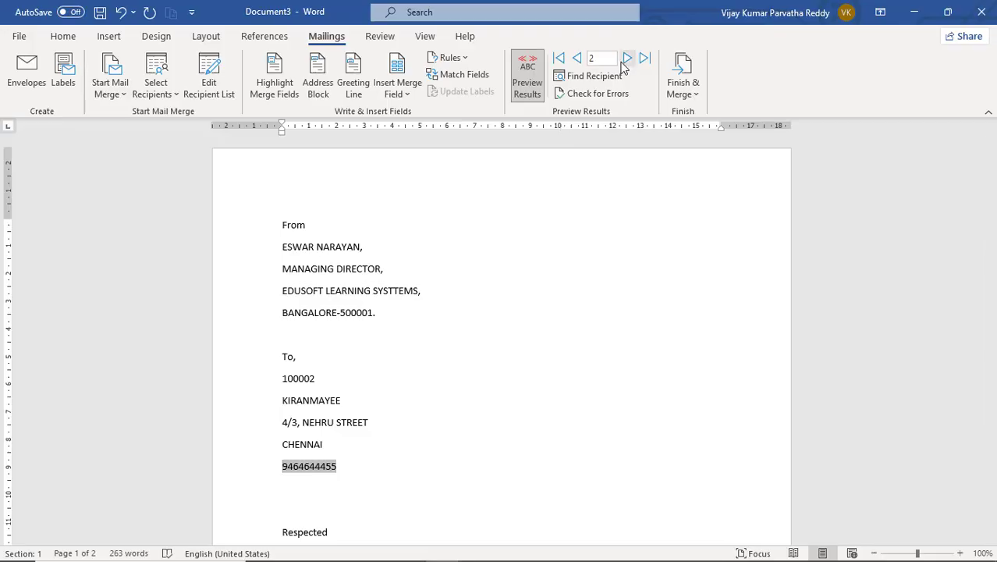
click(627, 60)
click(626, 61)
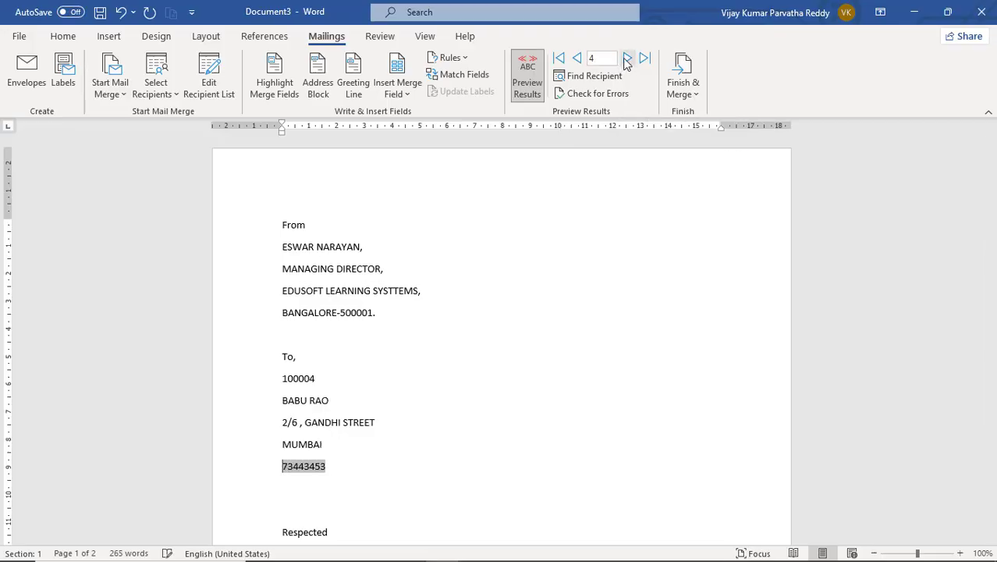
click(626, 60)
click(626, 60)
click(627, 60)
click(626, 60)
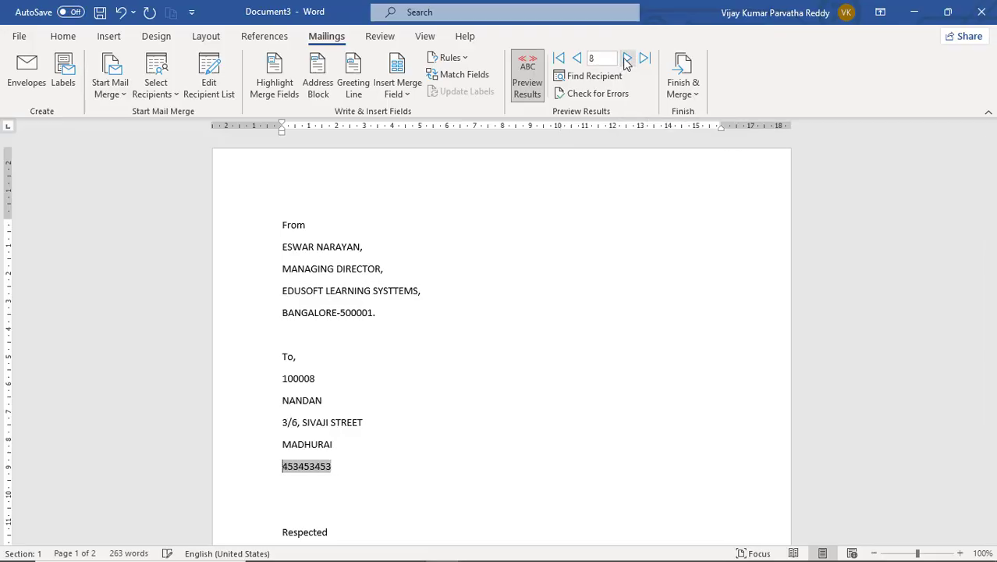
click(626, 61)
click(627, 60)
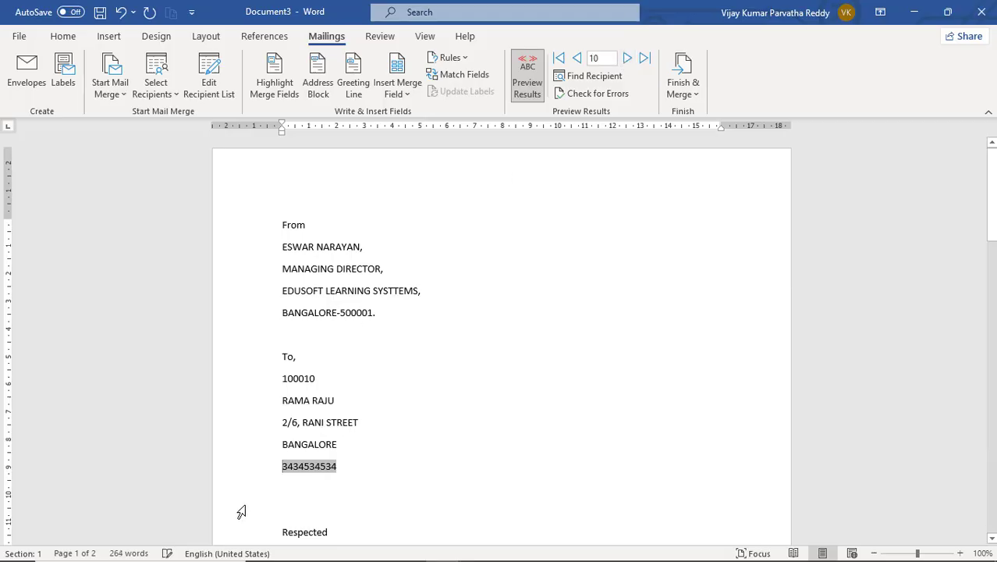
scroll(366, 366, down, 15)
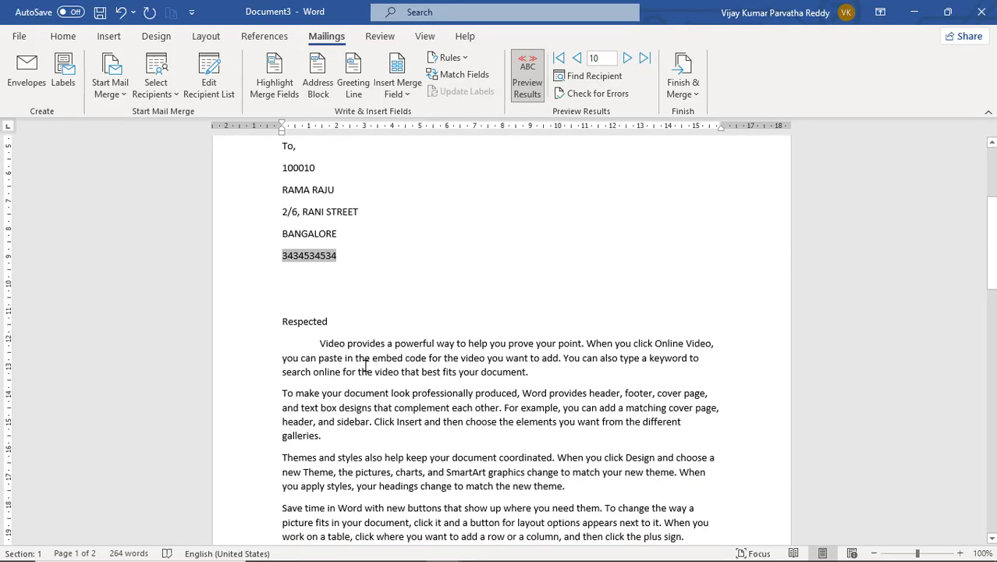
scroll(365, 365, up, 13)
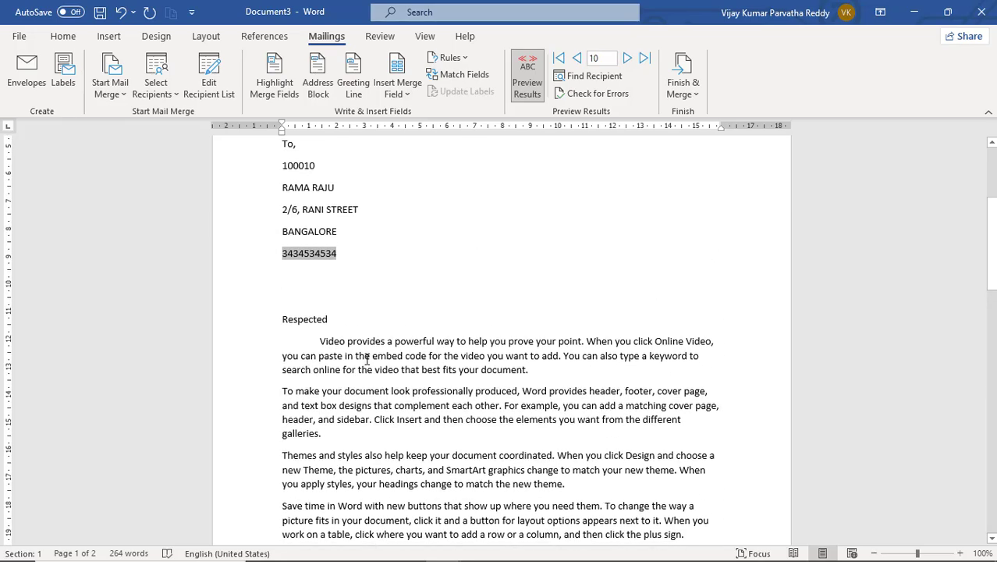
click(688, 83)
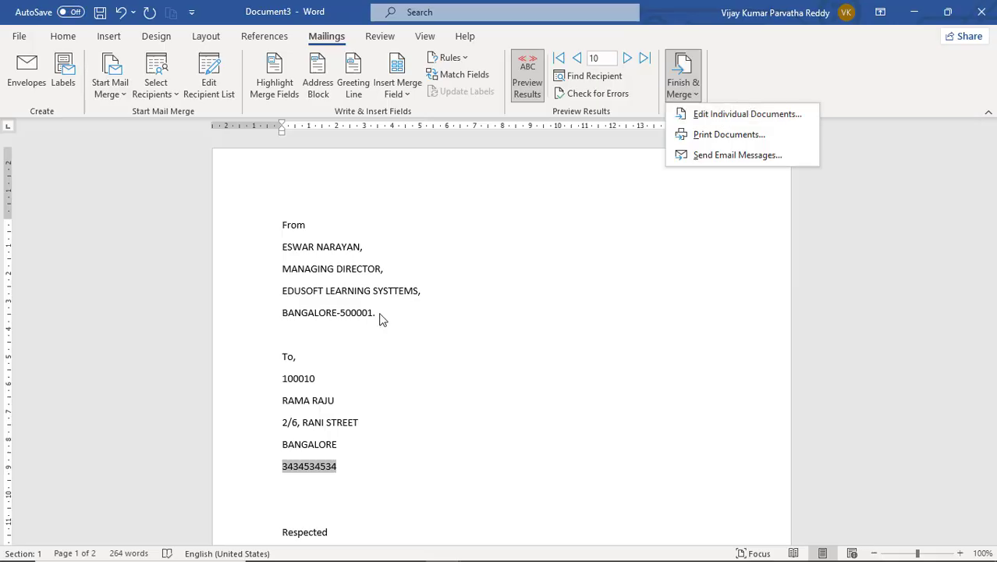
click(355, 349)
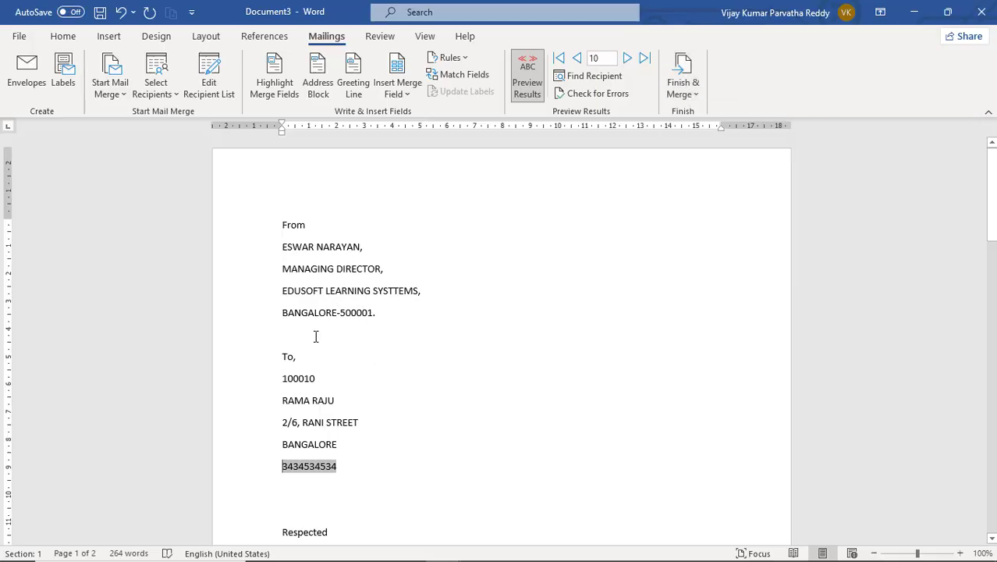
click(315, 336)
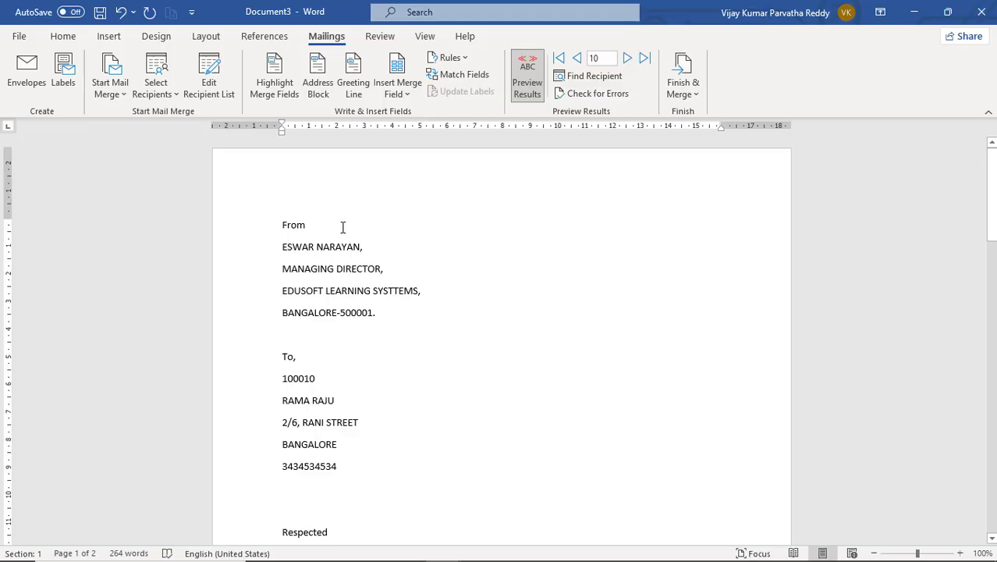
click(174, 93)
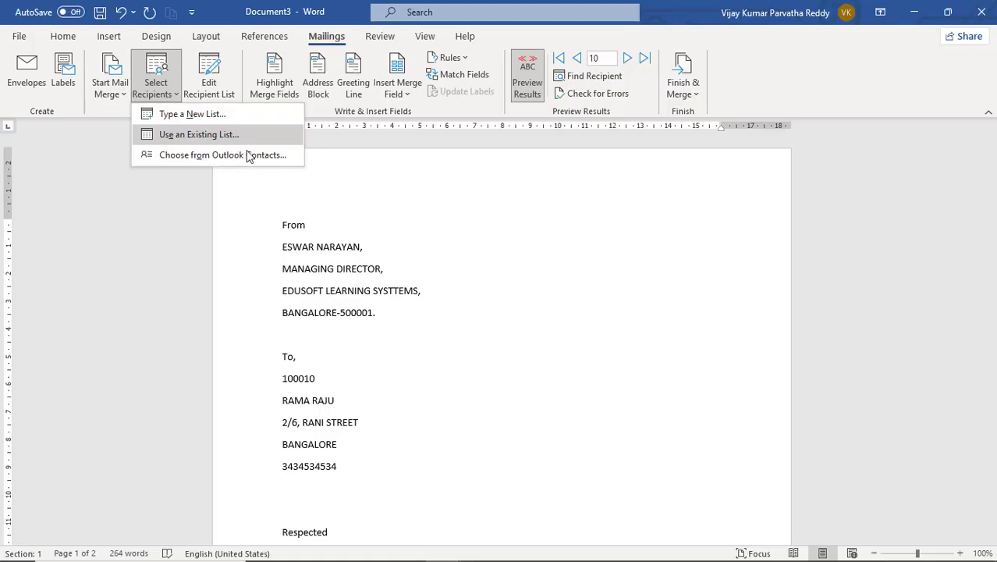
click(393, 258)
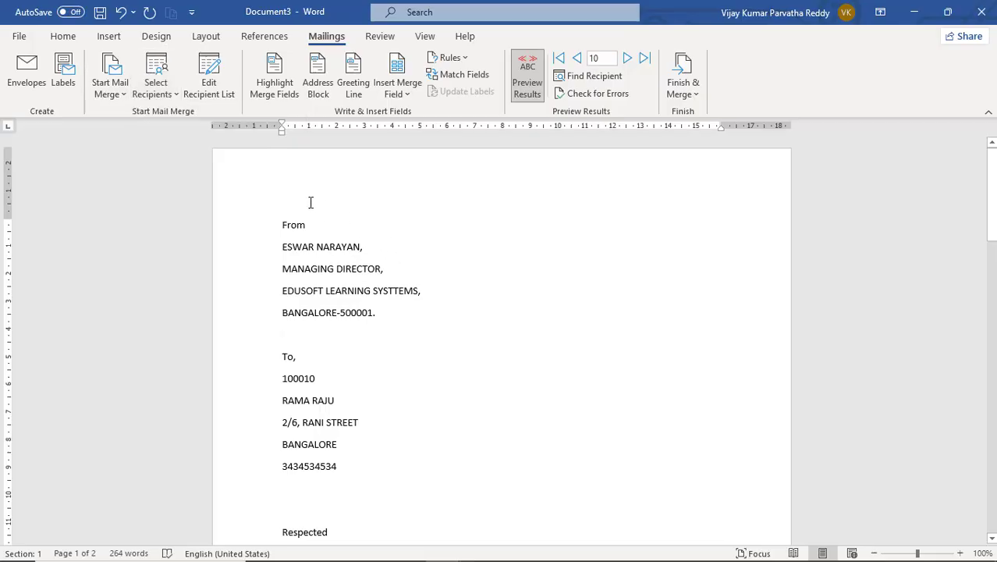
click(129, 95)
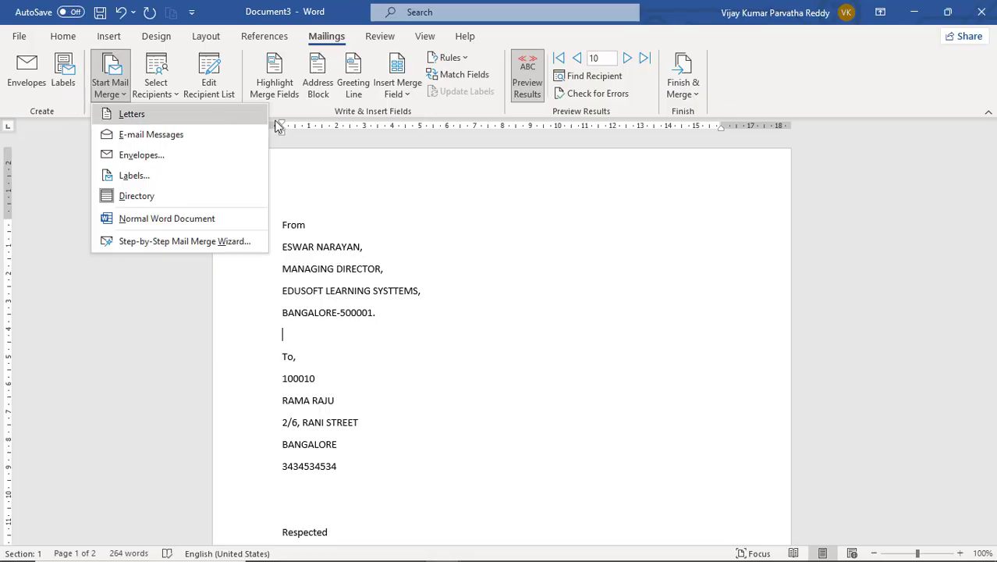
click(775, 90)
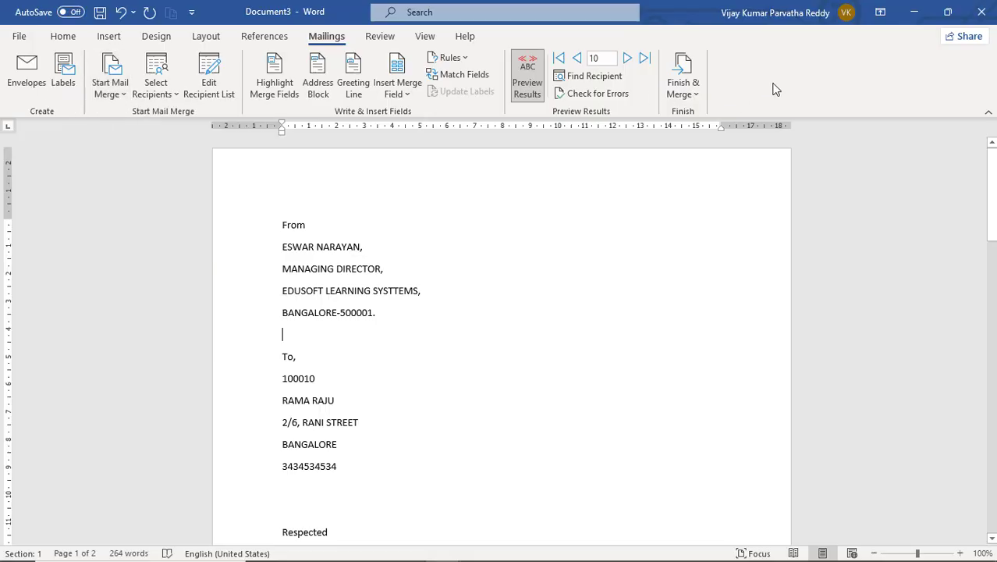
click(111, 87)
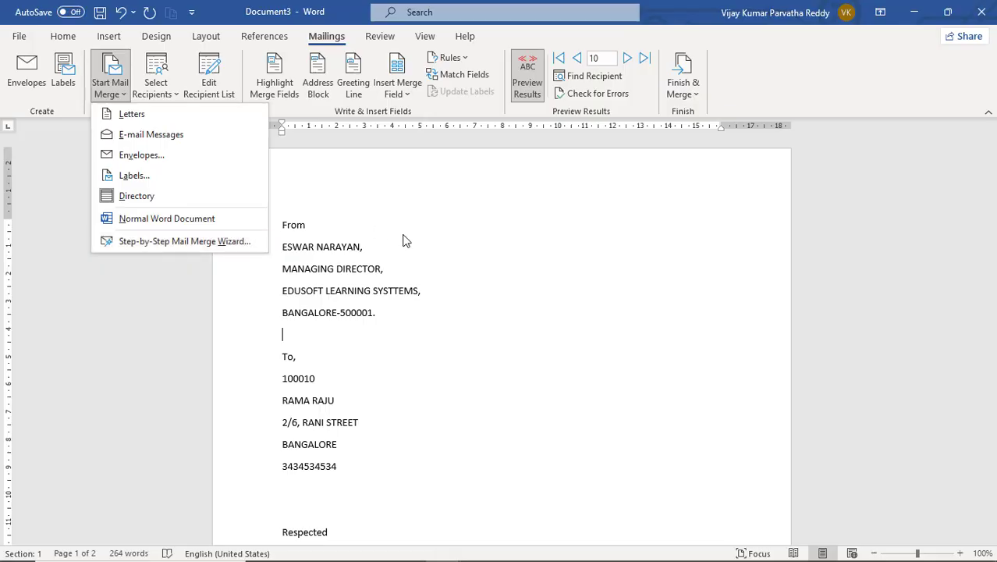
click(306, 360)
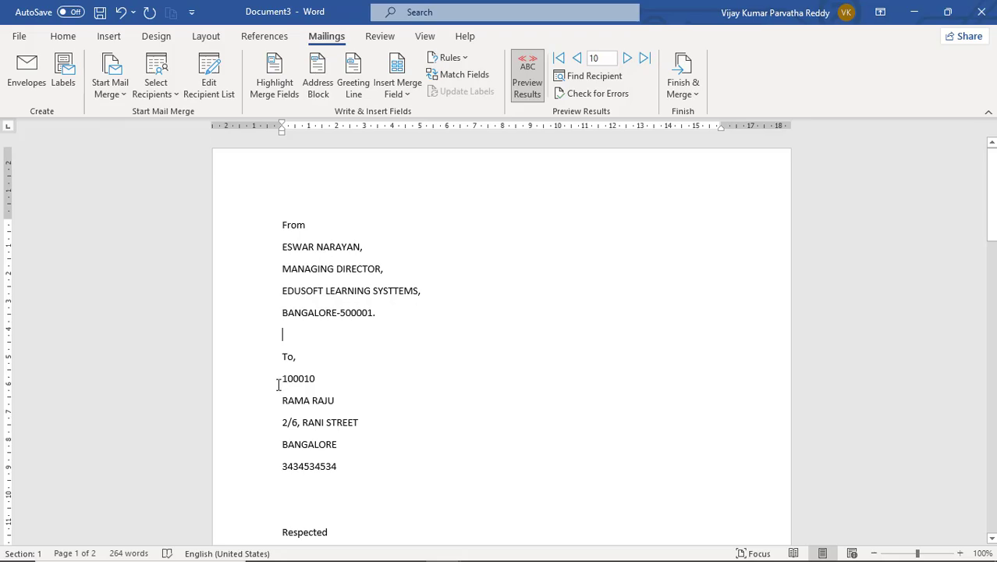
- Delete the recipient fields under 'To,' and launch the Step-by-Step Mail Merge Wizard
drag(286, 380, 365, 468)
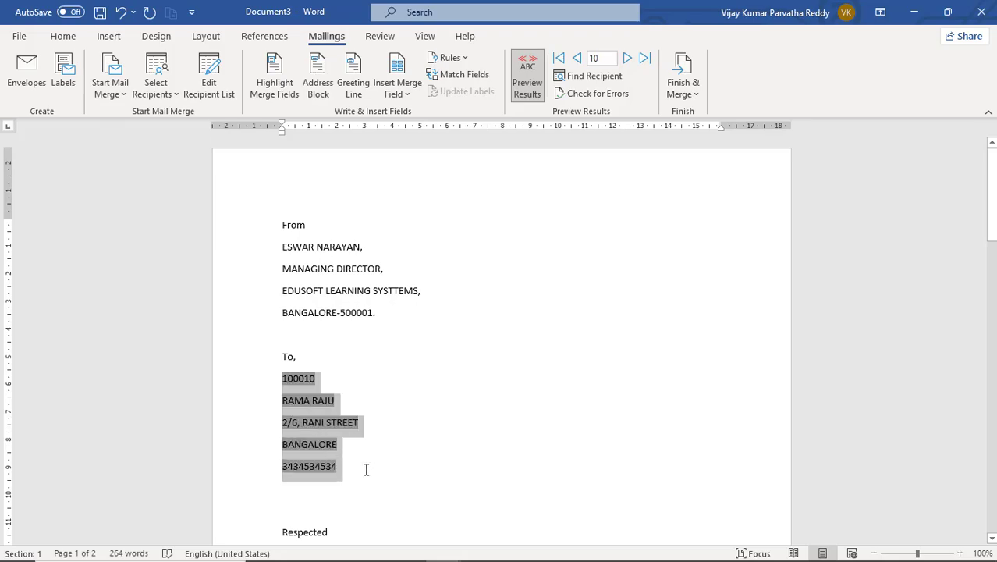
key(Delete)
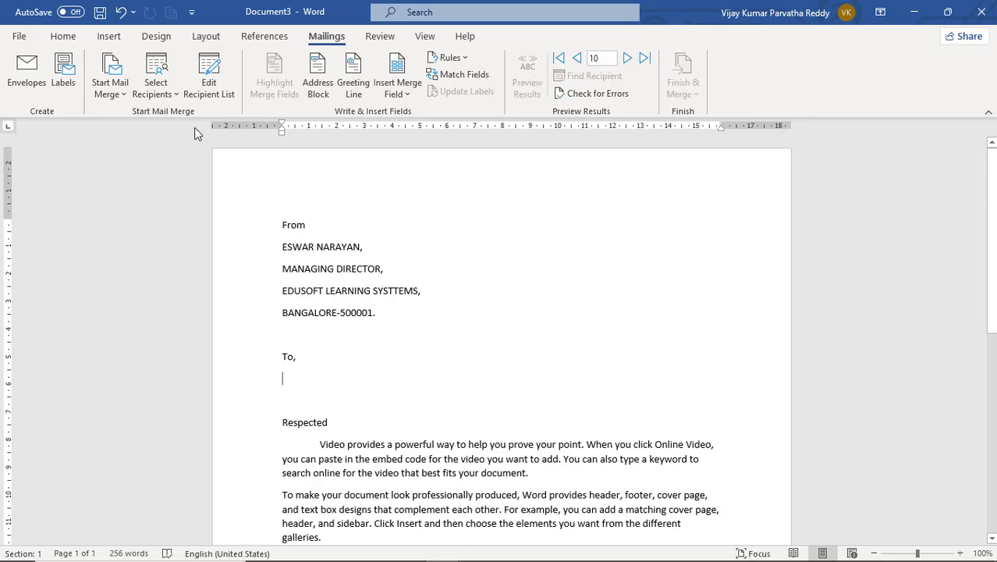
click(124, 92)
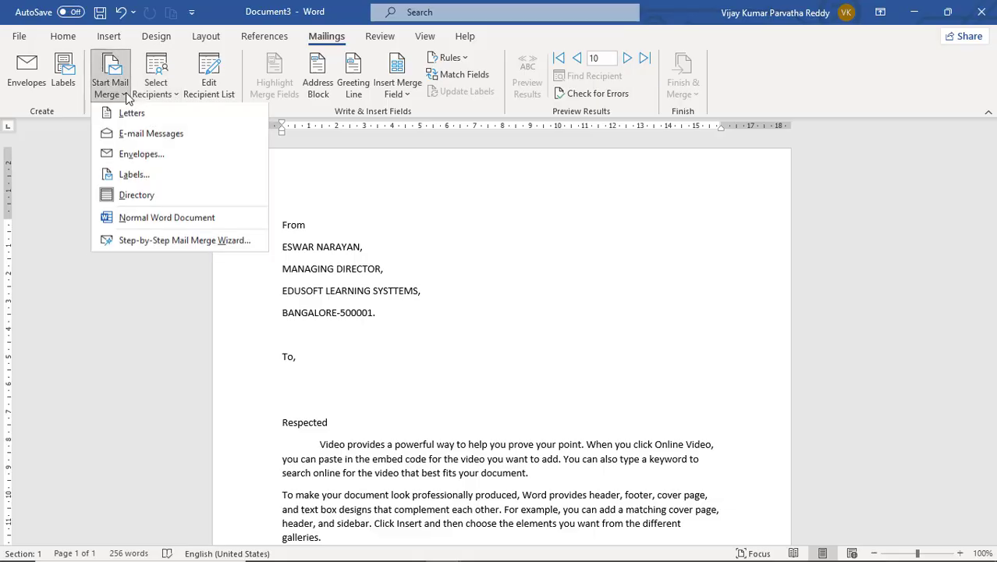
click(176, 247)
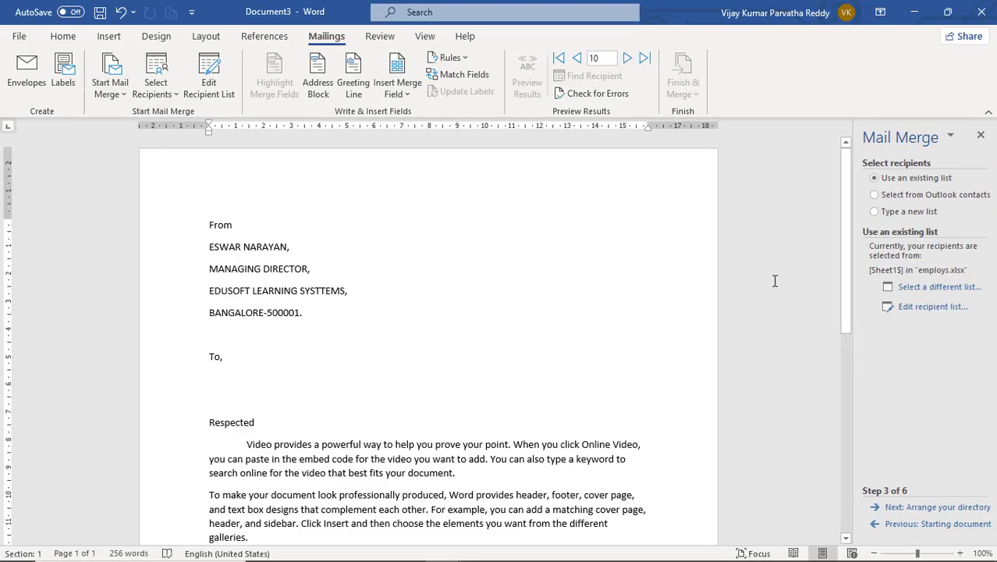
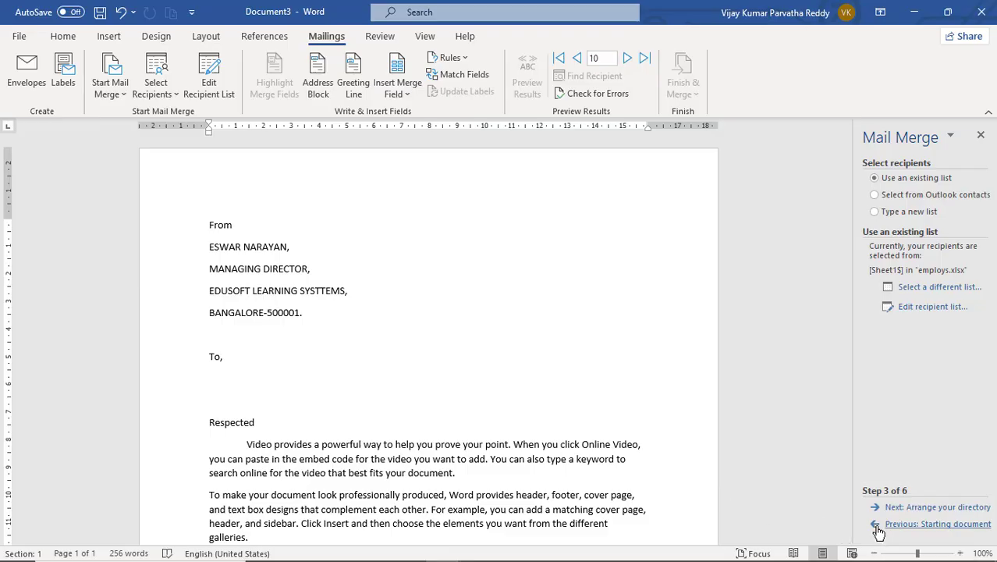
- Return the wizard to document type, switch from Letters to Envelopes, and advance to the starting document
click(877, 529)
click(879, 526)
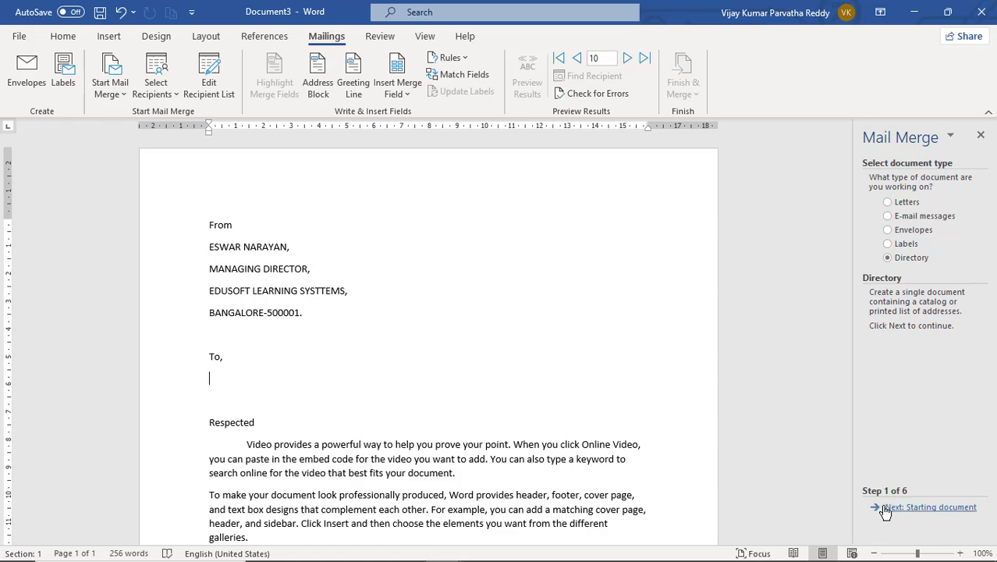
click(896, 205)
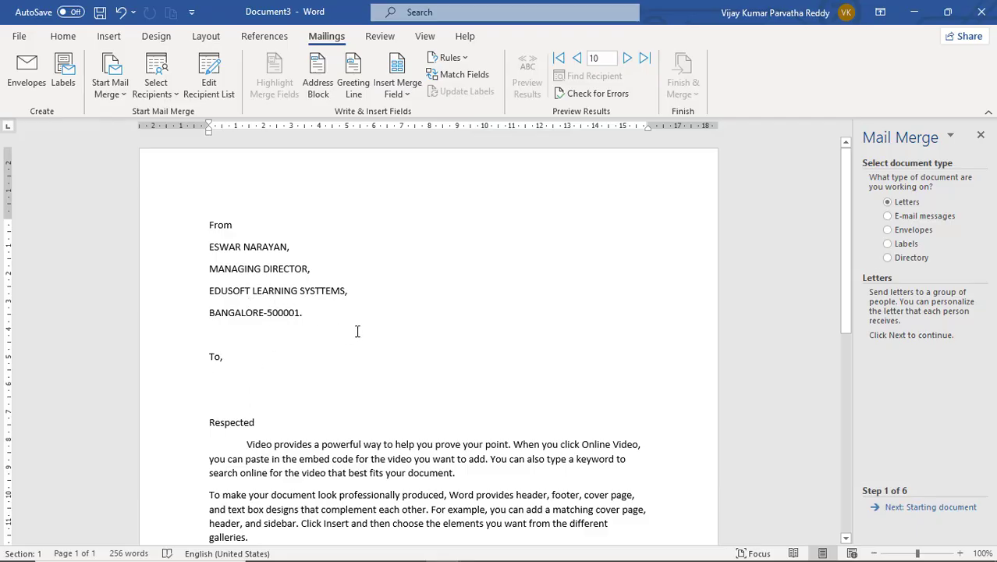
click(898, 234)
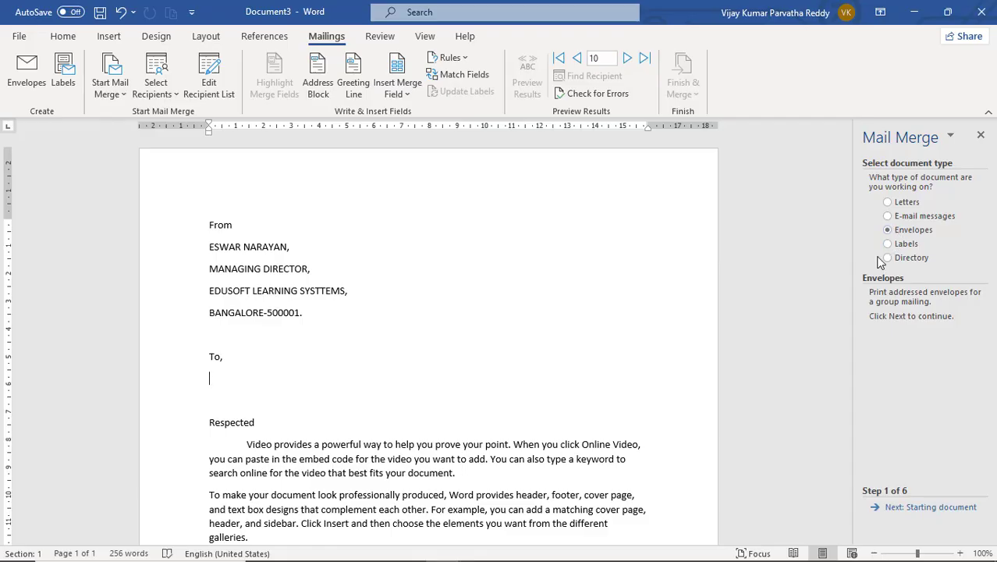
click(899, 508)
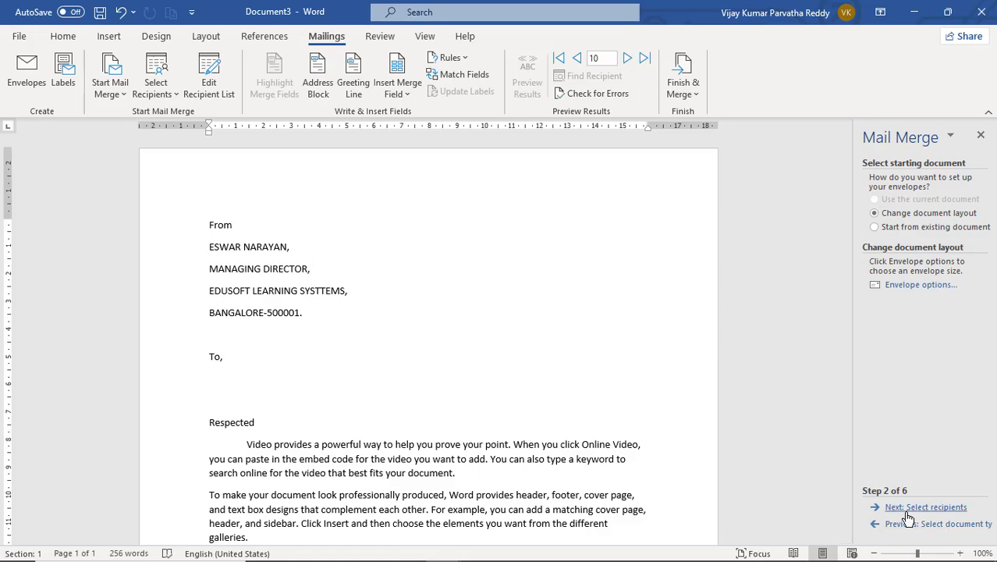
- Review the Size 9 envelope's size and printing tabs, then accept replacing the letter with the envelope
click(931, 509)
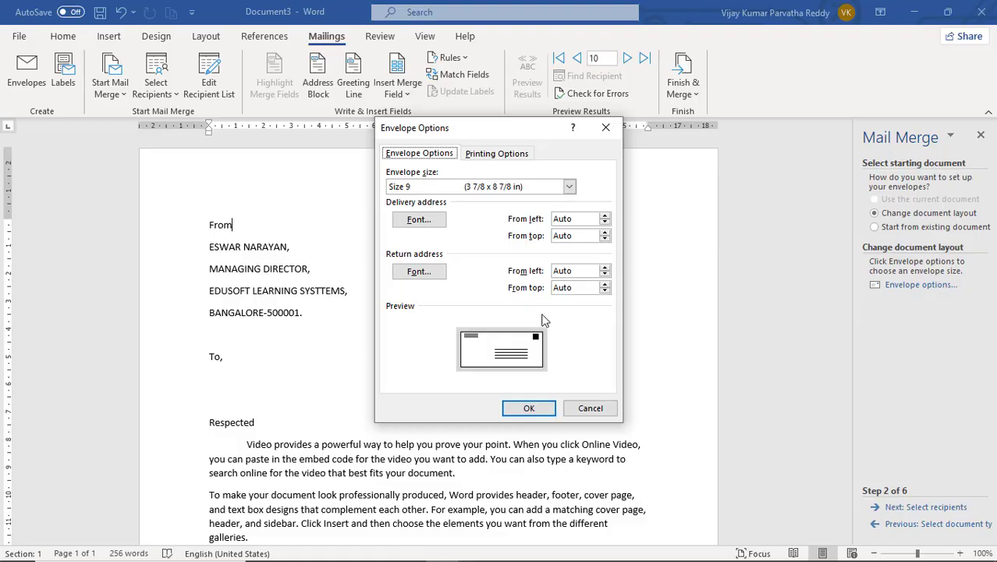
click(511, 155)
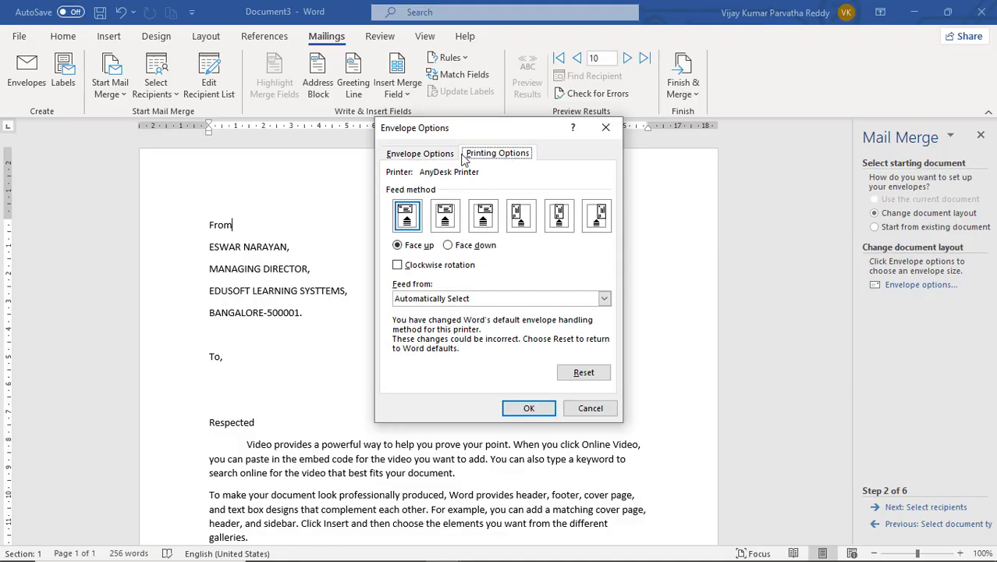
click(441, 153)
click(499, 156)
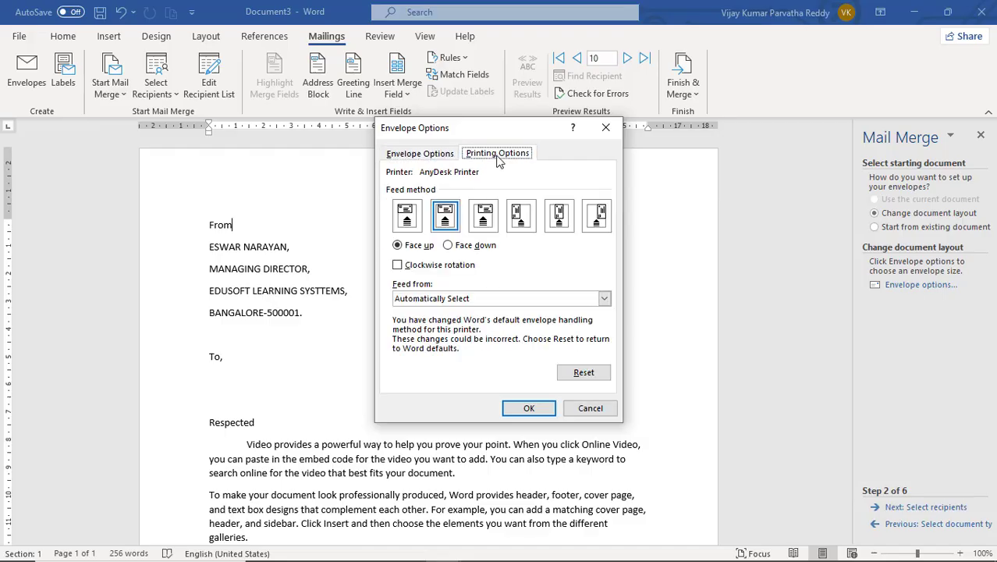
click(436, 154)
click(478, 159)
click(447, 158)
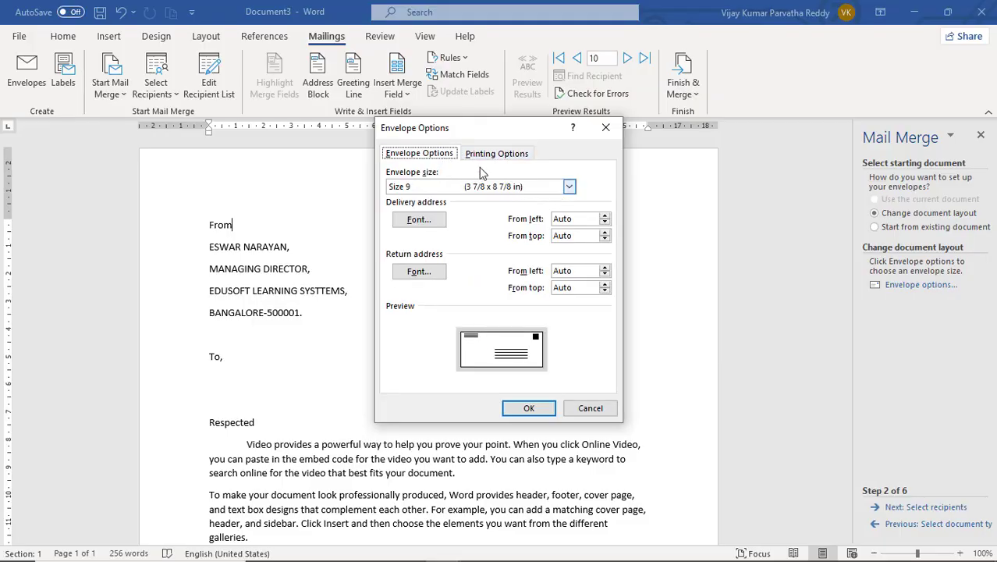
click(497, 154)
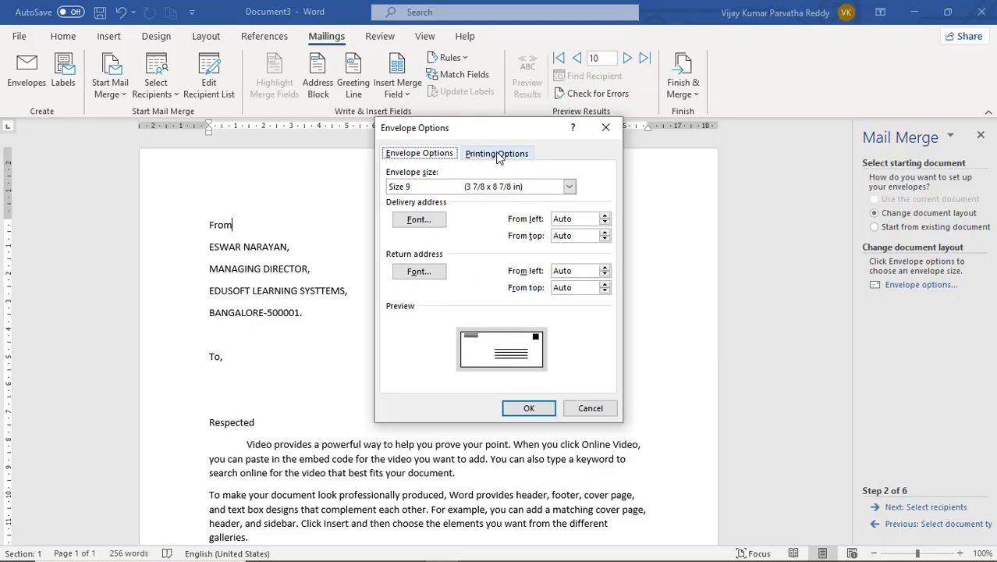
click(535, 410)
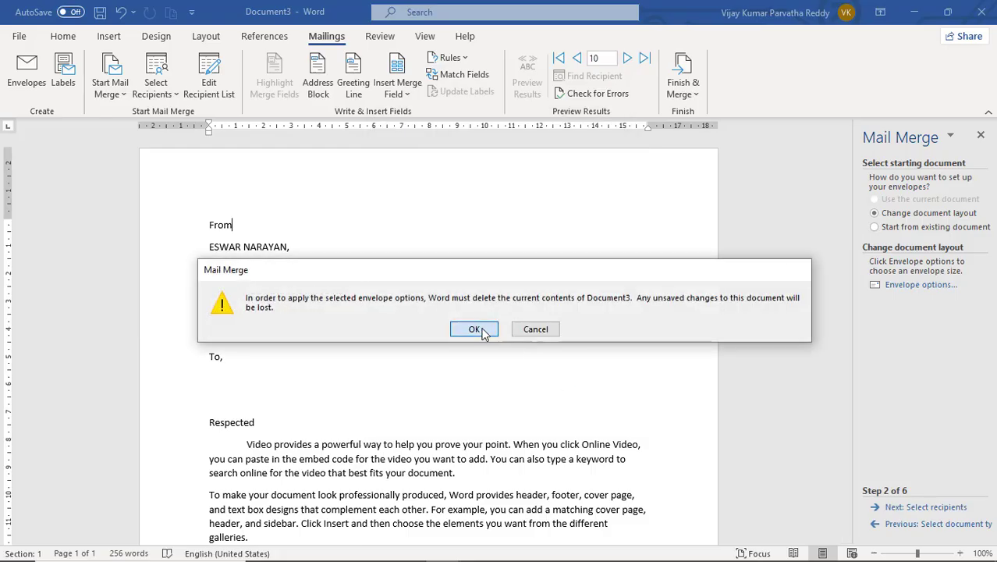
click(478, 328)
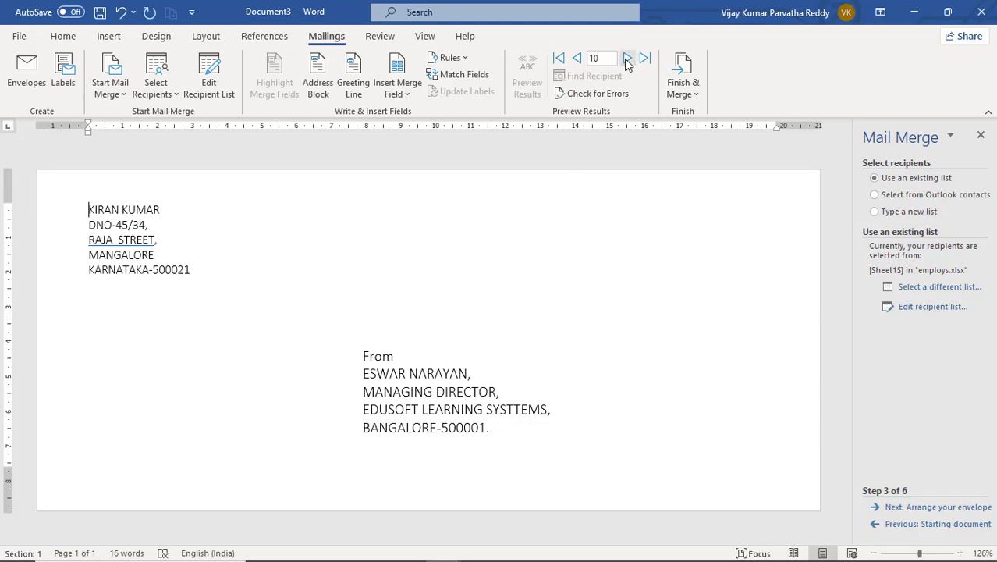
- Step back five records through the employs.xlsx recipients
click(578, 60)
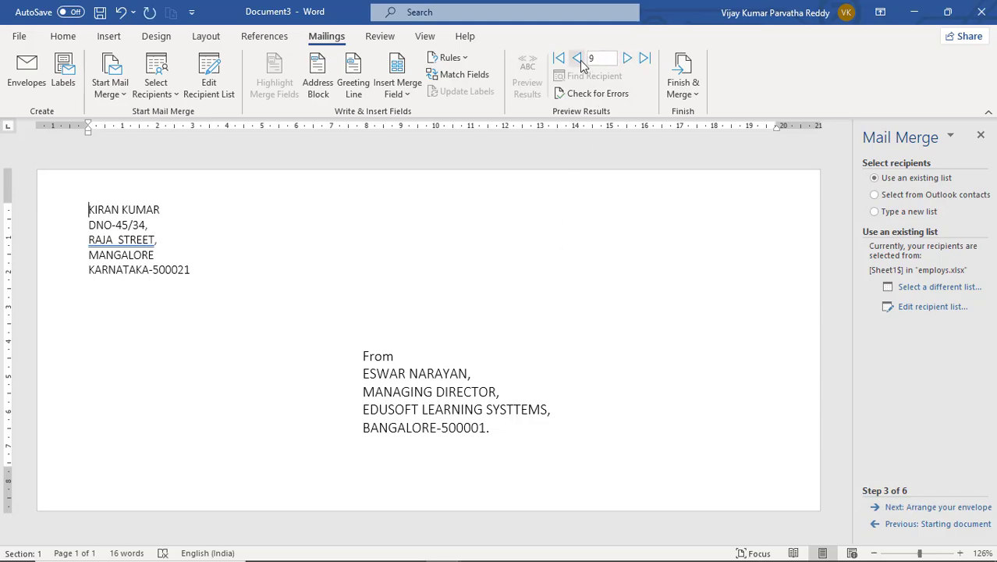
click(578, 60)
click(578, 60)
click(578, 60)
click(578, 60)
click(578, 60)
- Select the sample address block in the envelope's top-left corner
drag(361, 374, 489, 425)
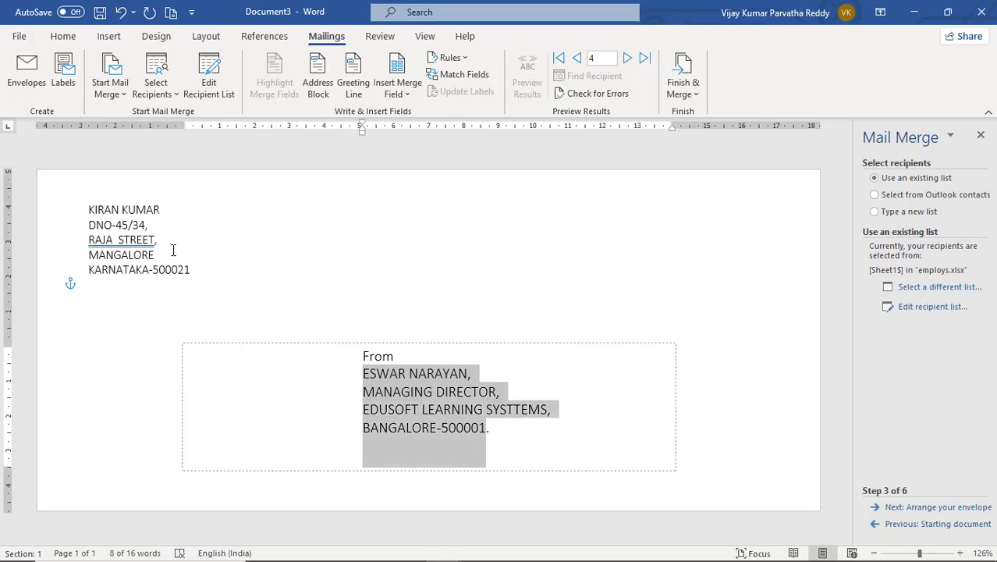
click(141, 223)
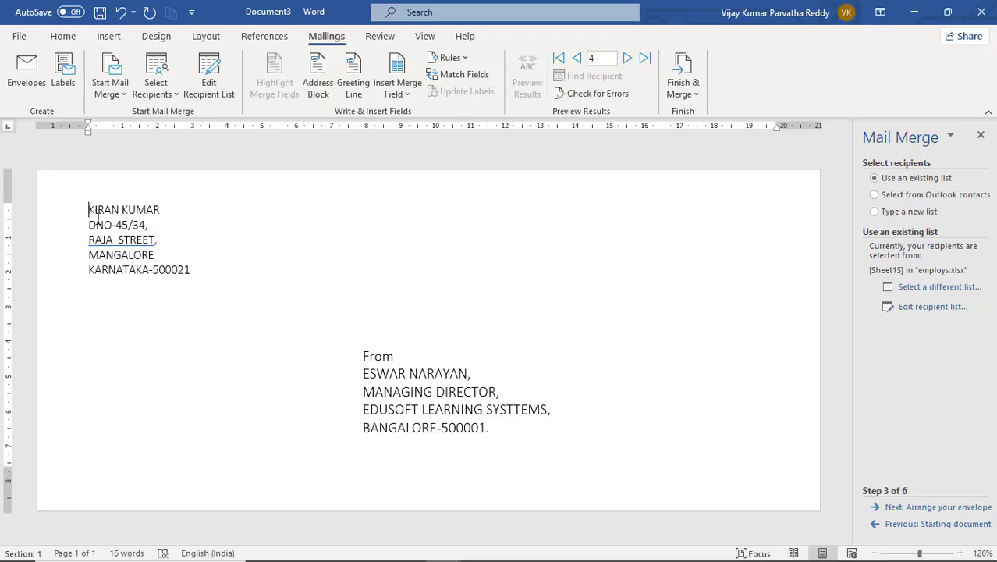
drag(88, 209, 197, 268)
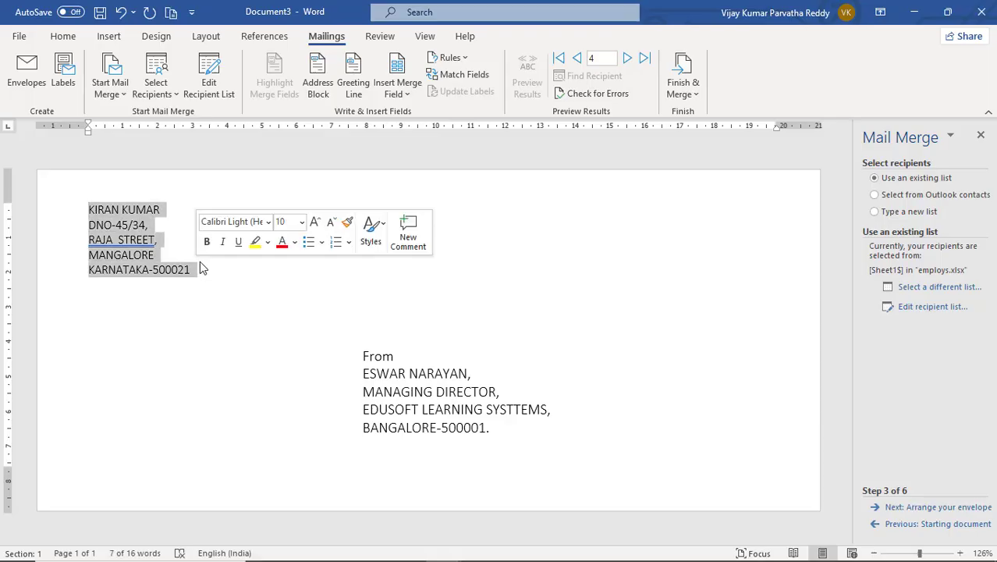
- Insert the EMP_NO merge field at the top of the address block, followed by a new line
click(392, 94)
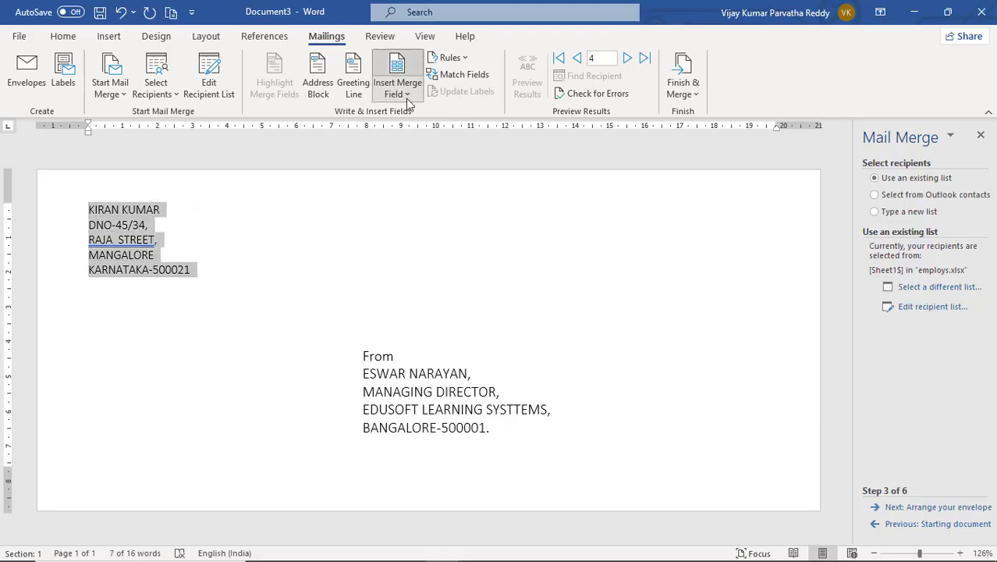
click(412, 110)
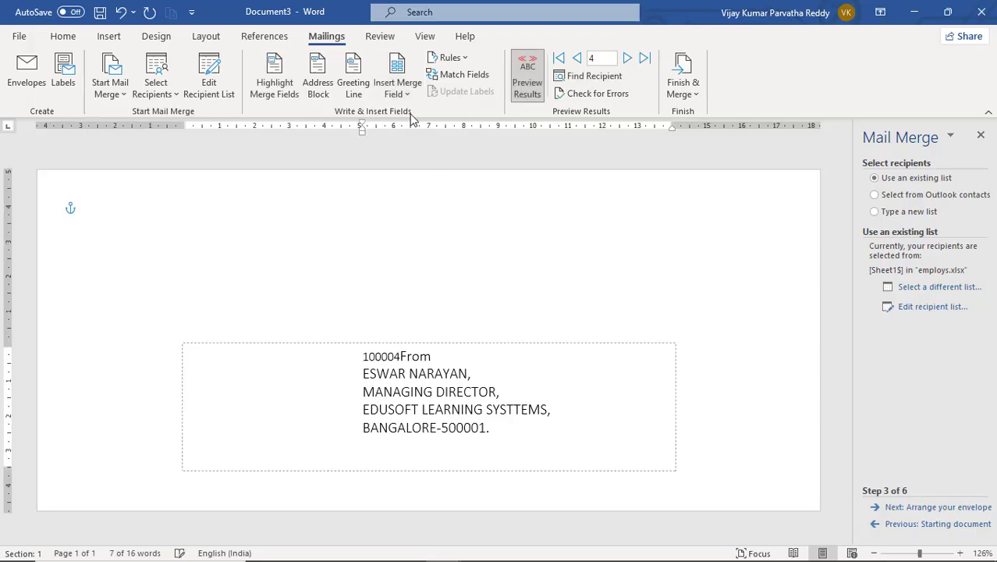
click(105, 209)
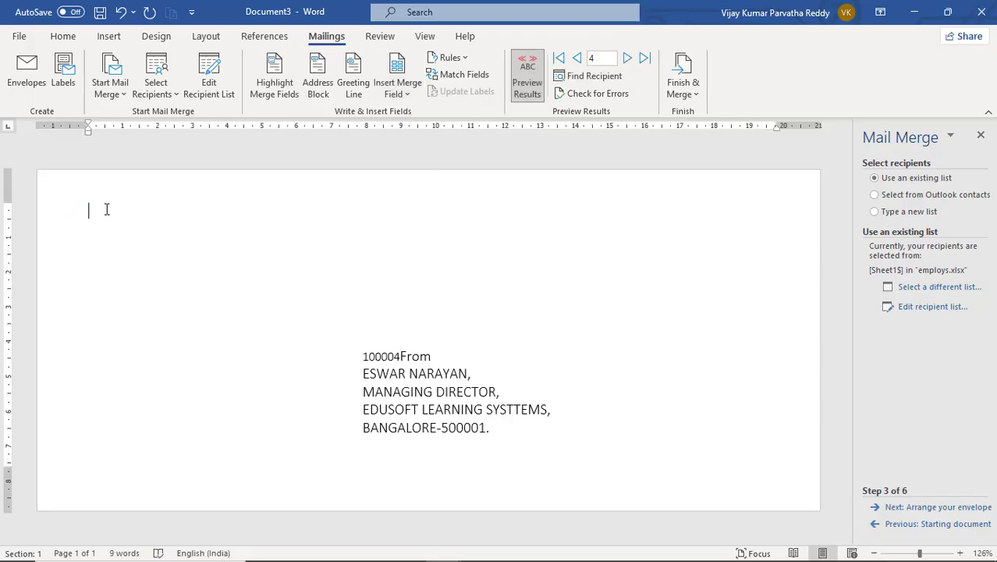
click(396, 91)
click(398, 113)
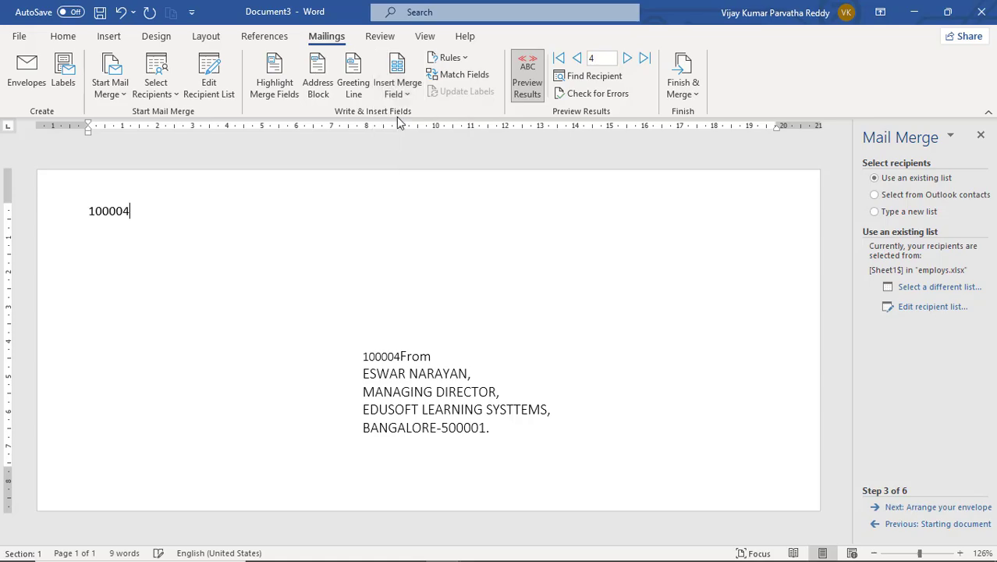
key(Return)
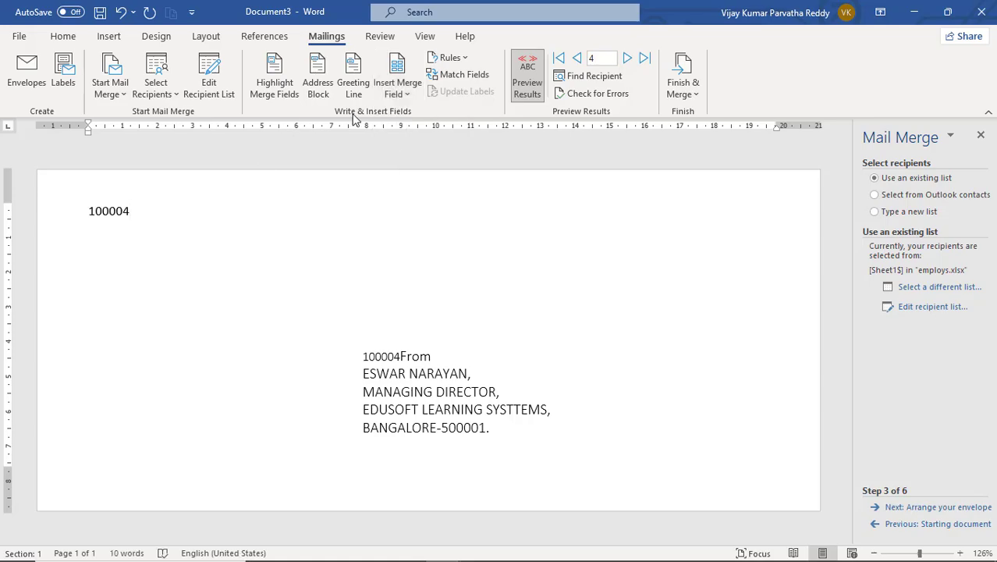
- Add EMP_NAME, ADDRESS, CITY and PHONE merge fields on their own lines
click(414, 92)
click(418, 136)
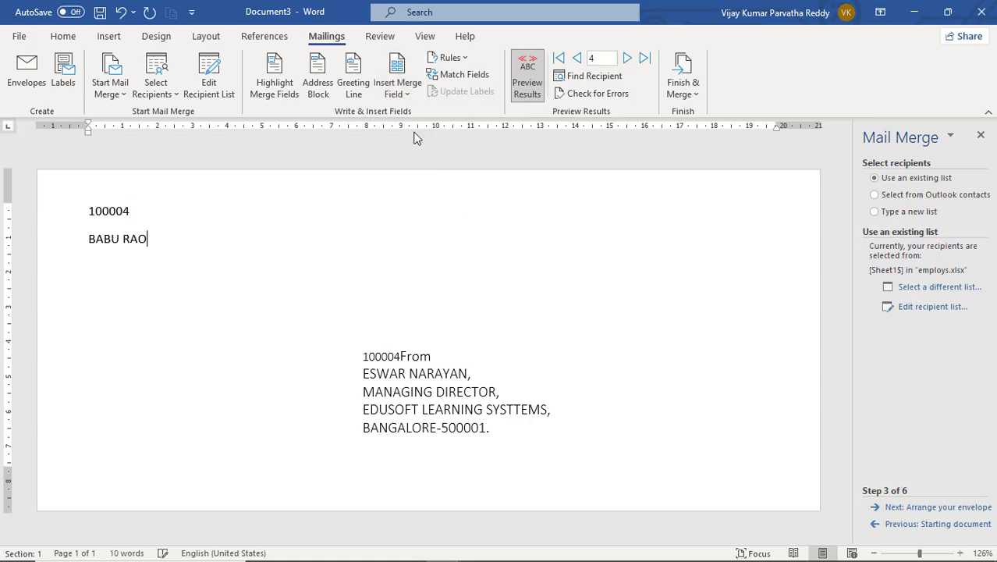
click(404, 92)
click(414, 150)
key(Return)
click(407, 87)
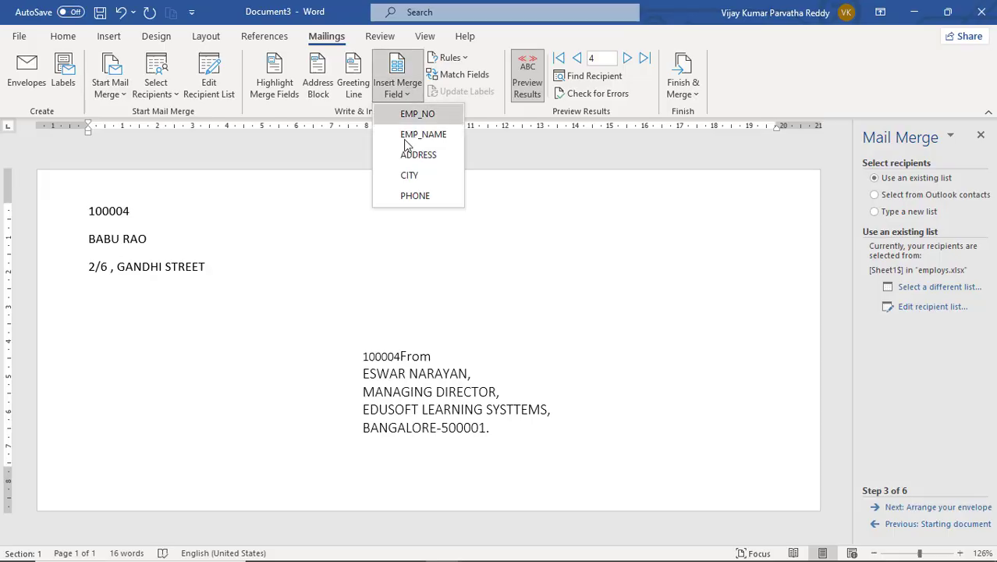
click(410, 175)
key(Return)
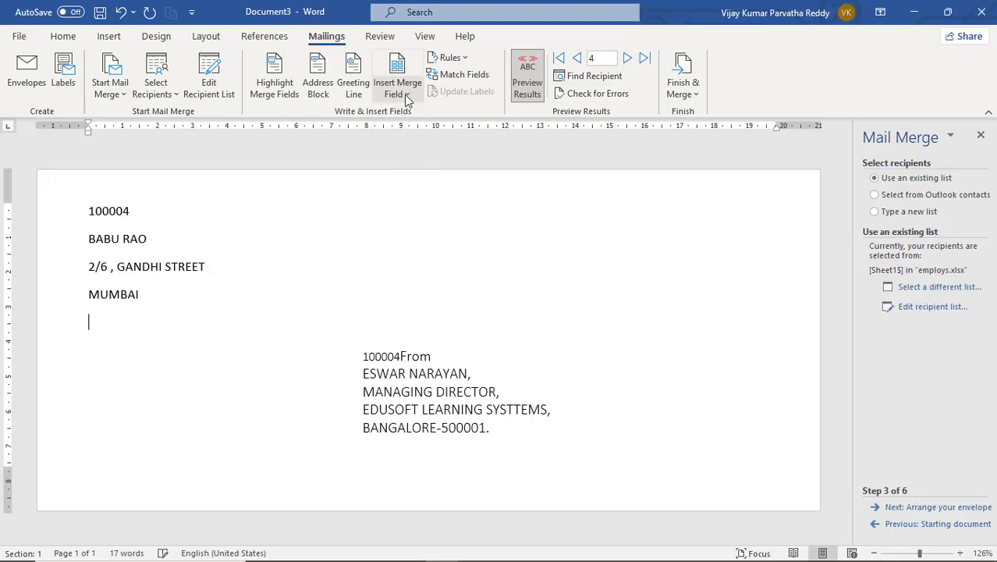
click(404, 95)
click(418, 196)
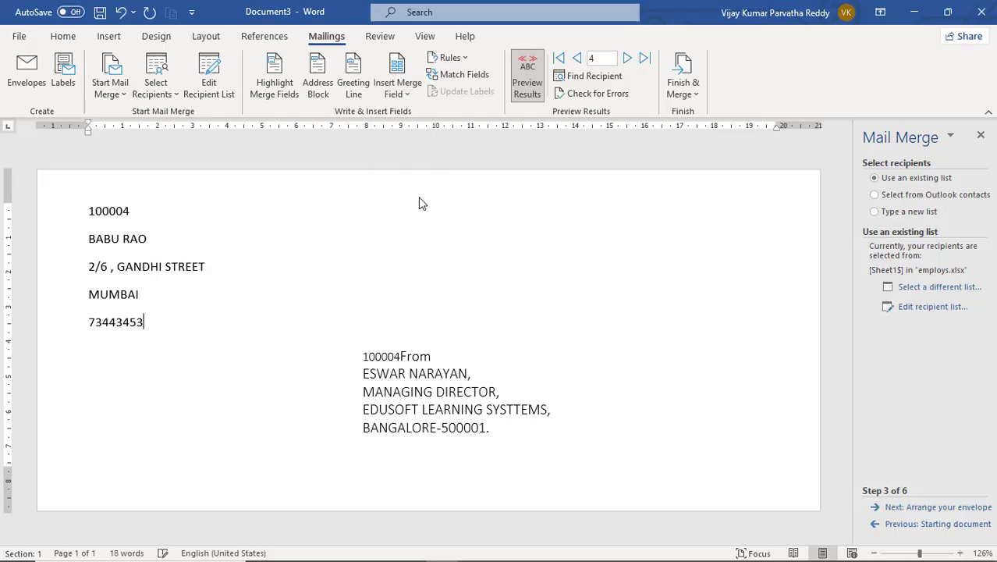
- Preview employees' envelopes, moving four records forward and three back
click(627, 59)
click(626, 59)
click(627, 59)
click(626, 58)
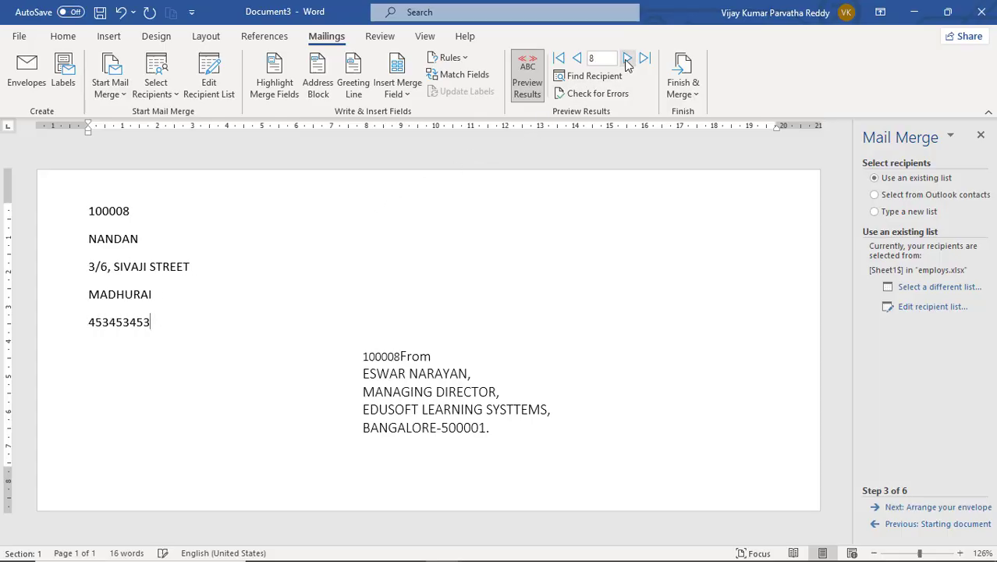
click(627, 58)
click(626, 59)
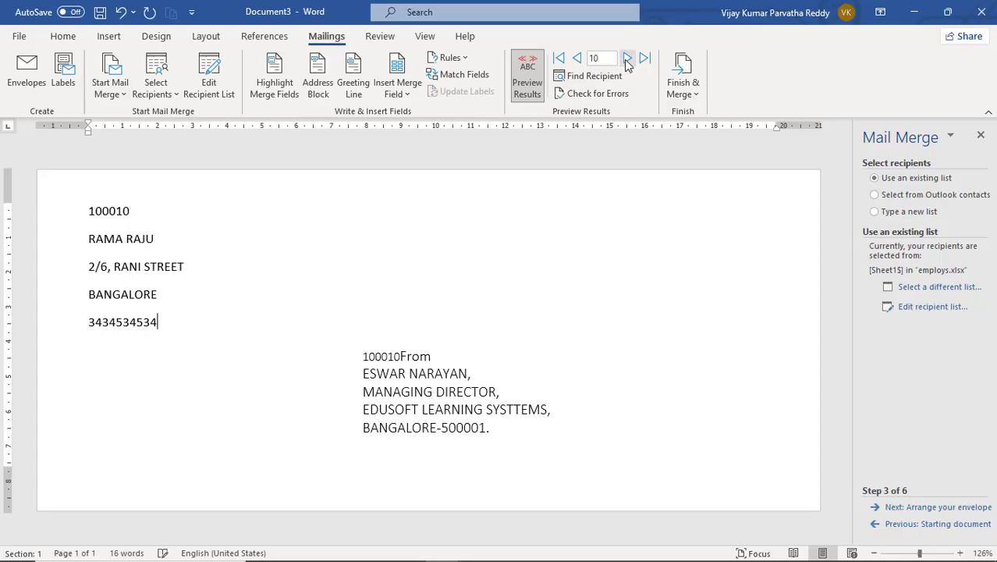
click(577, 59)
click(577, 60)
click(577, 59)
click(577, 59)
click(577, 59)
click(577, 59)
click(576, 59)
click(577, 59)
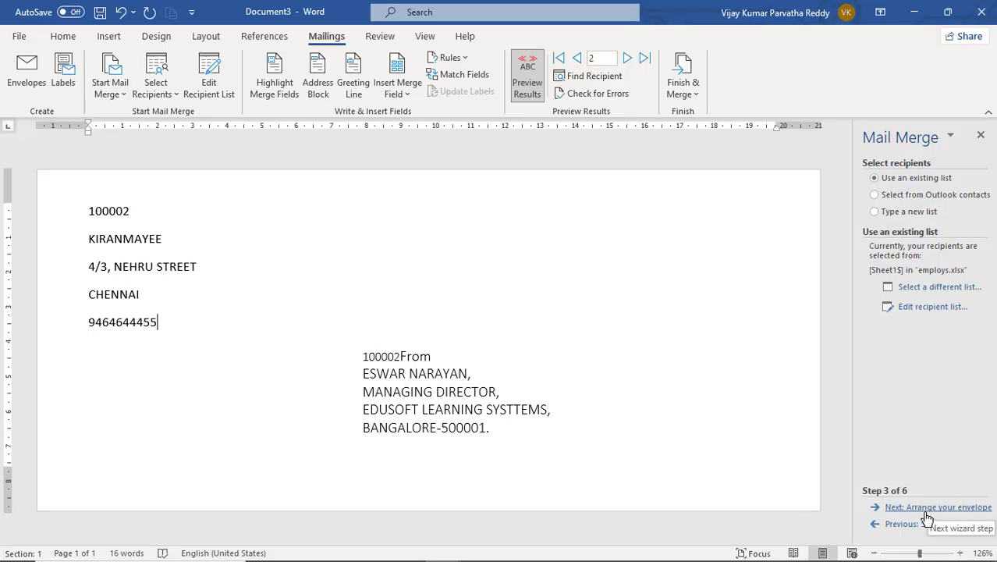
- Preview recipient 2's merged envelope, then step the wizard back to Select document type
click(930, 507)
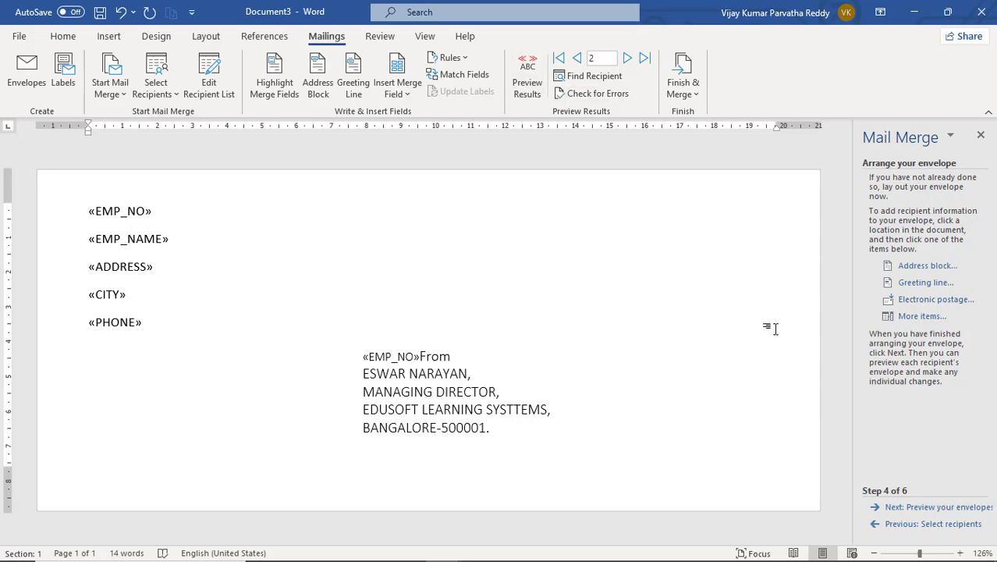
click(913, 509)
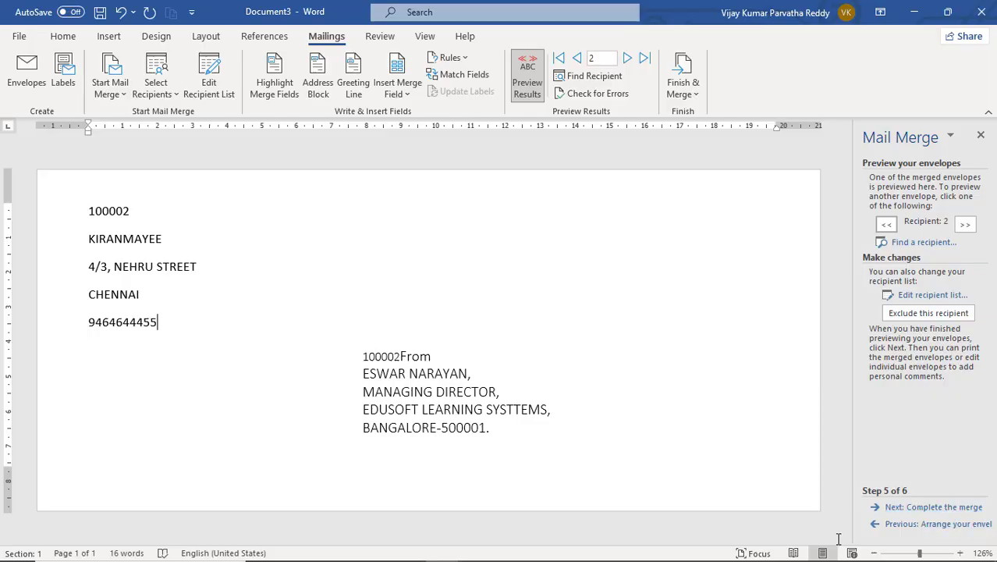
click(878, 524)
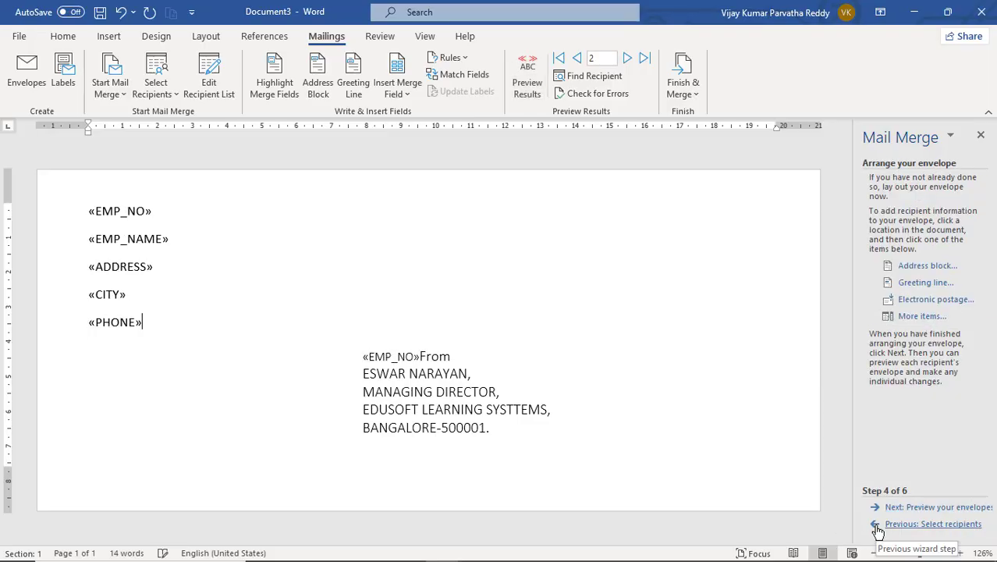
click(880, 526)
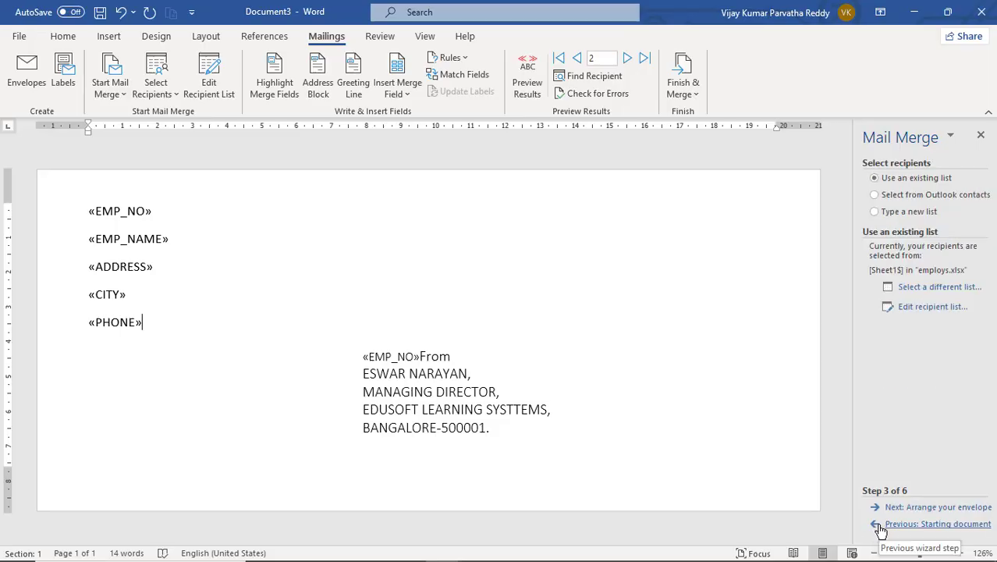
click(880, 526)
click(880, 526)
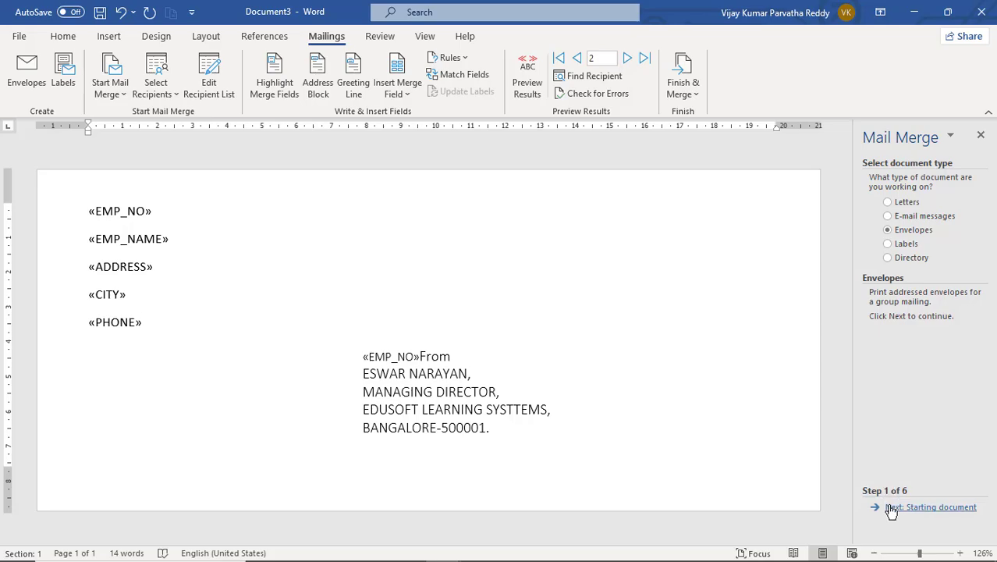
- Choose E-mail messages as the document type and move "From" onto its own line
click(897, 248)
click(897, 222)
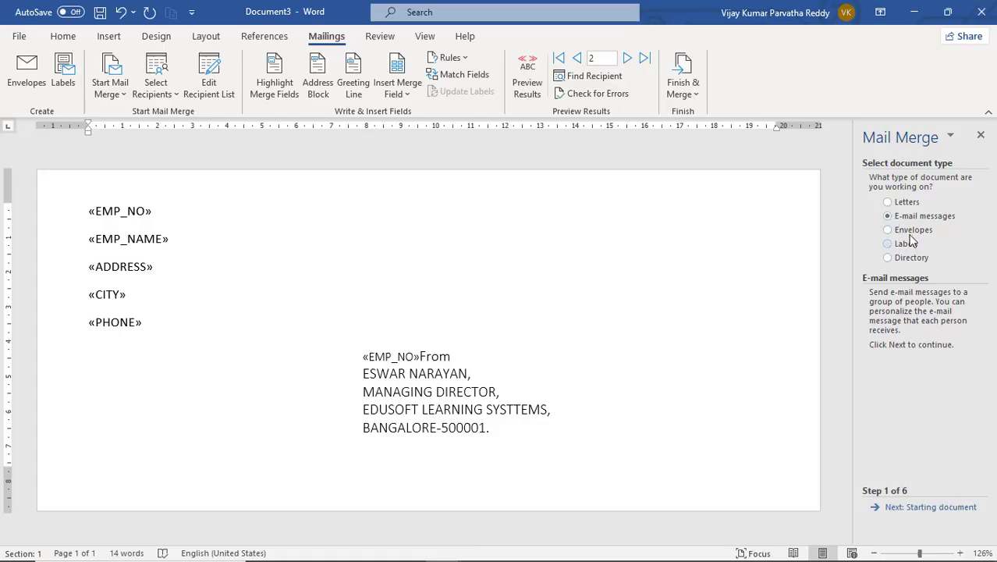
click(916, 509)
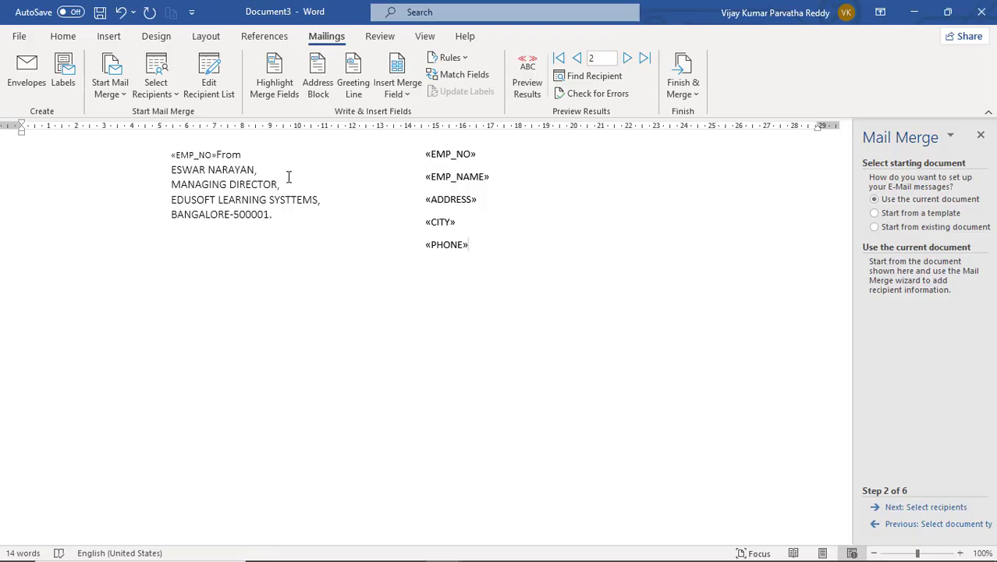
click(217, 155)
key(Return)
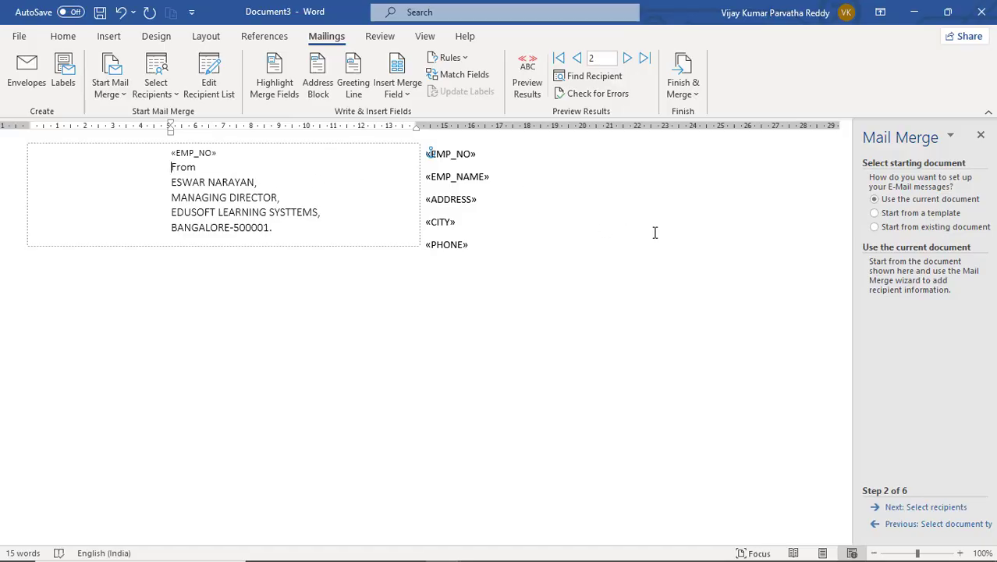
- Advance to preview recipient 2's e-mail, then step the wizard back to document type
click(933, 508)
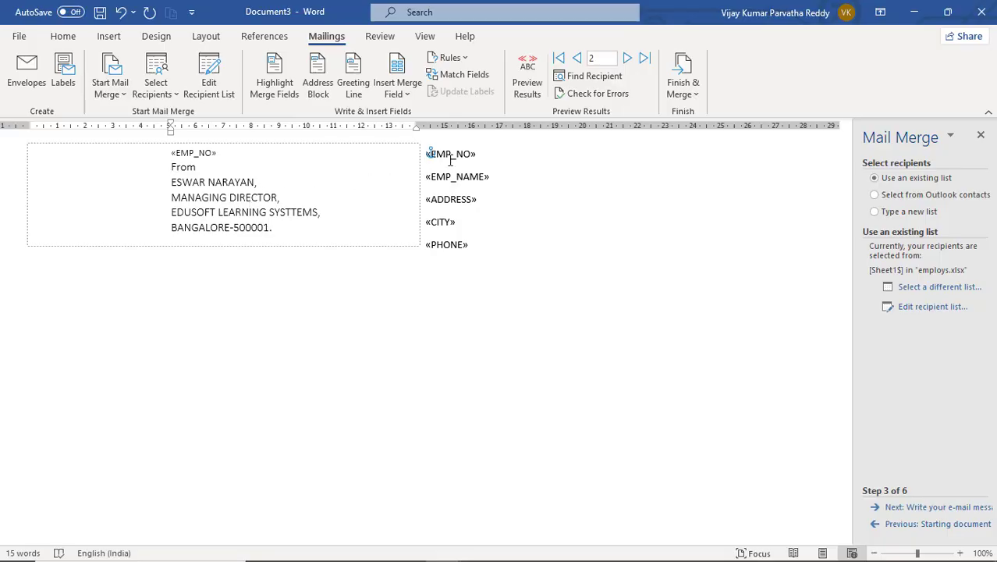
click(925, 509)
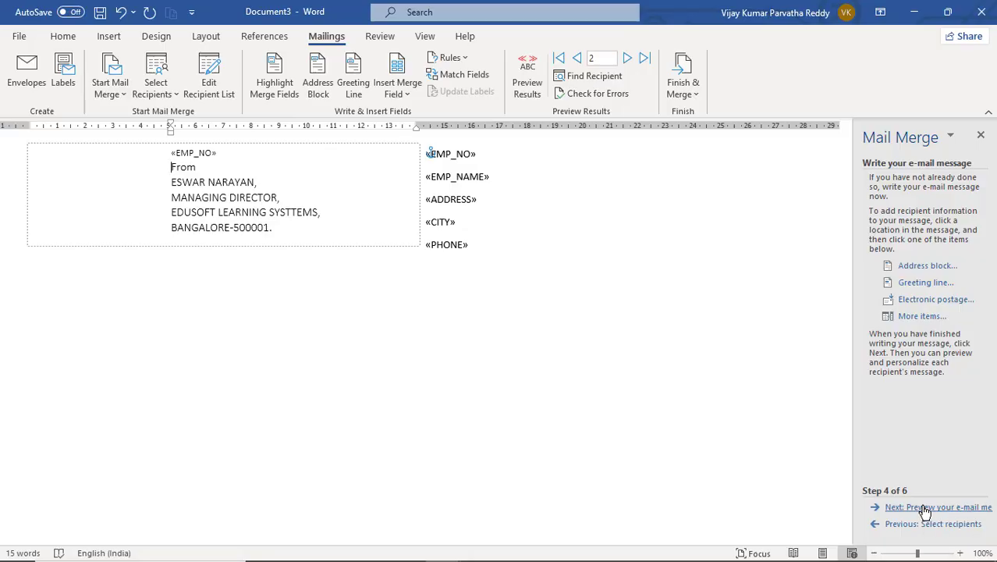
click(920, 509)
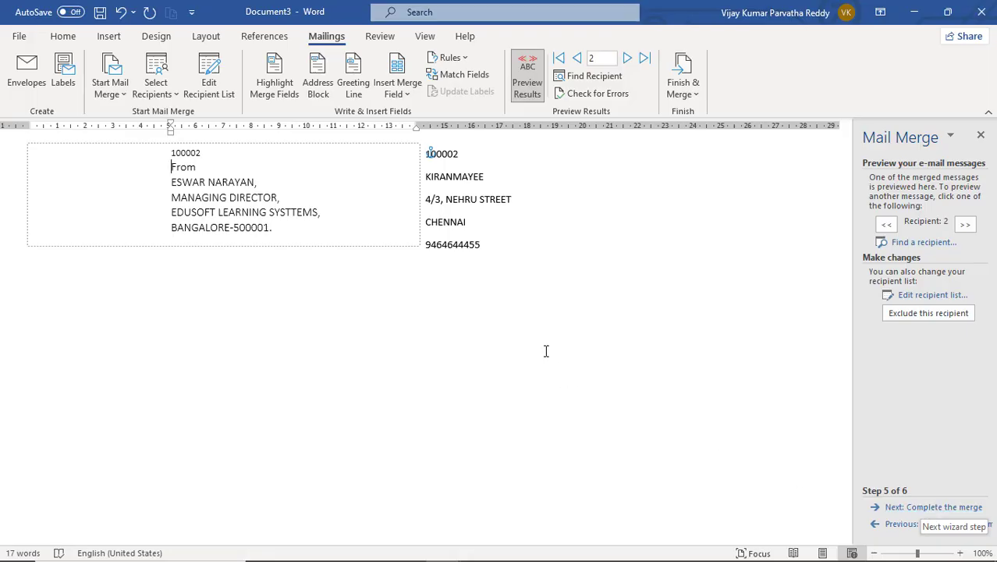
click(887, 525)
click(887, 524)
click(887, 524)
click(887, 530)
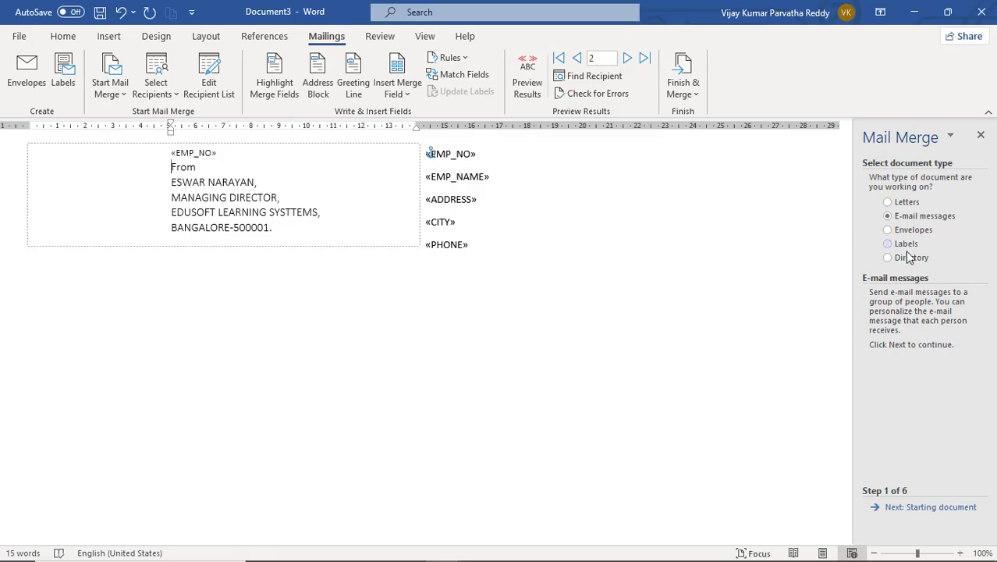
- Create a new blank document, Document4
click(19, 36)
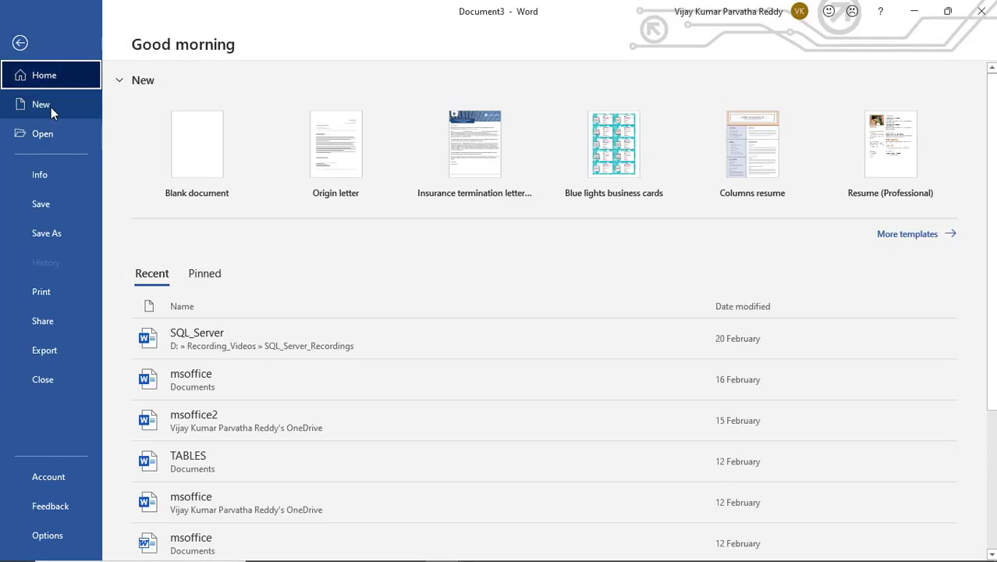
click(51, 109)
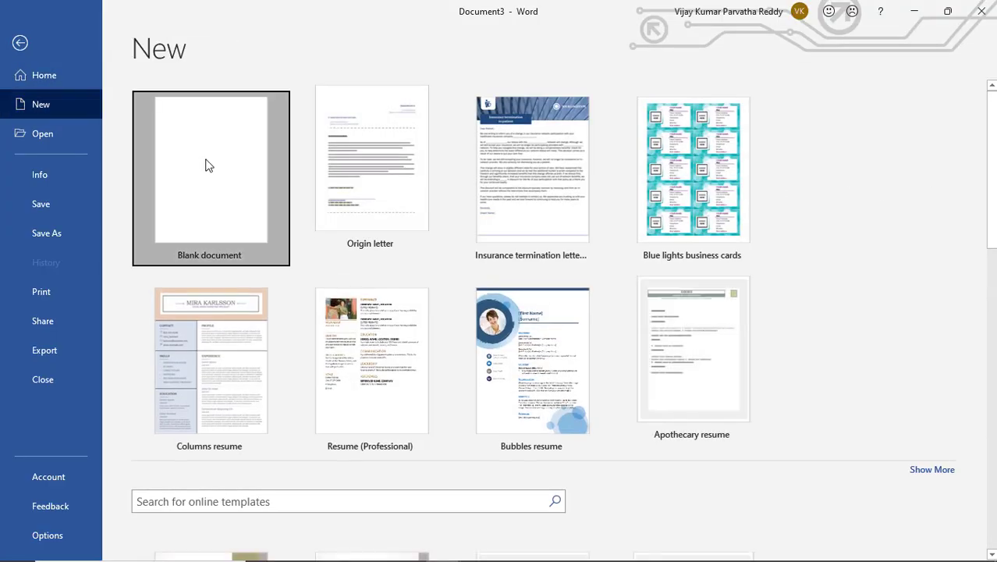
click(207, 162)
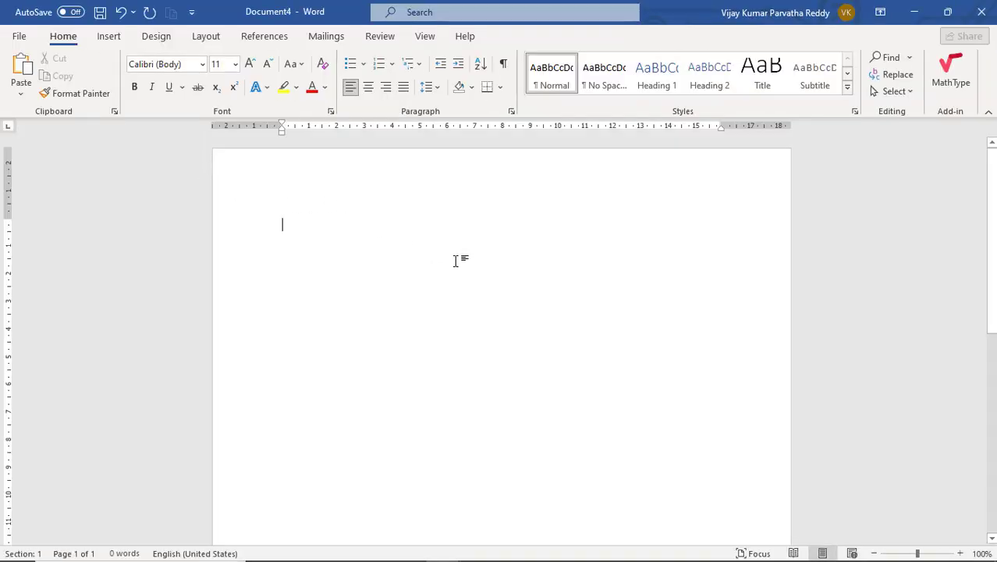
- Launch the Step-by-Step Mail Merge Wizard from Mailings, choose Labels, and advance to the starting document
click(328, 36)
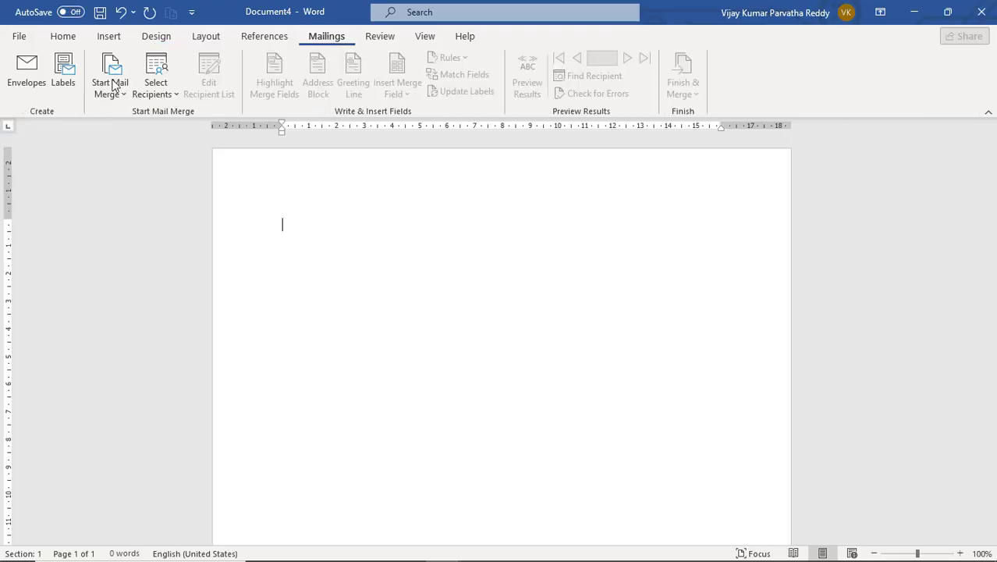
click(115, 87)
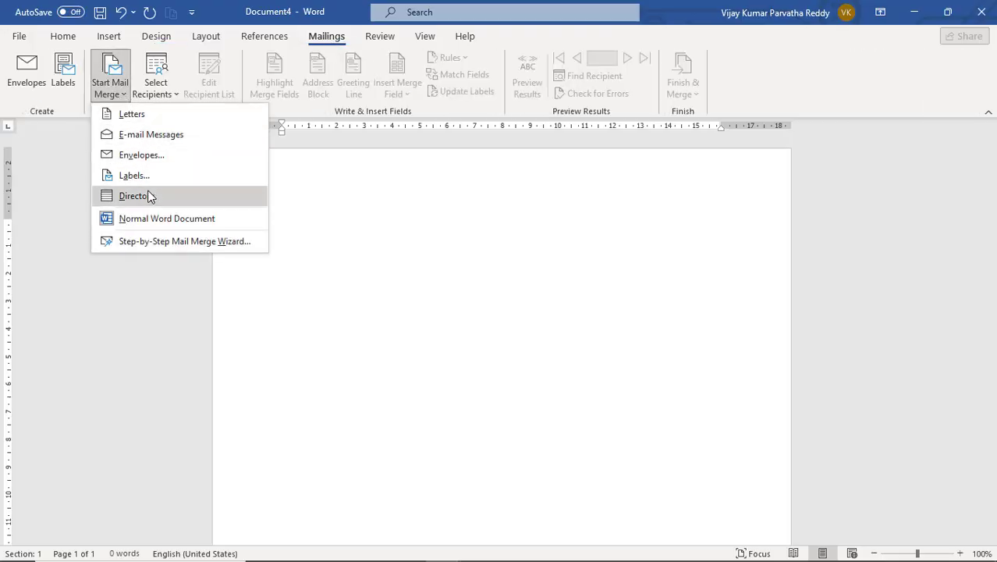
click(165, 241)
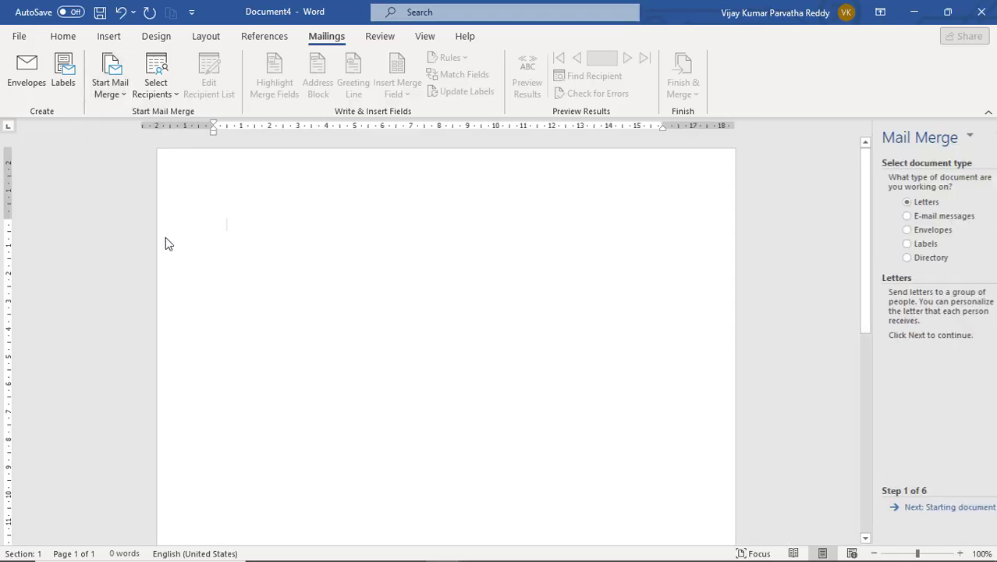
click(903, 248)
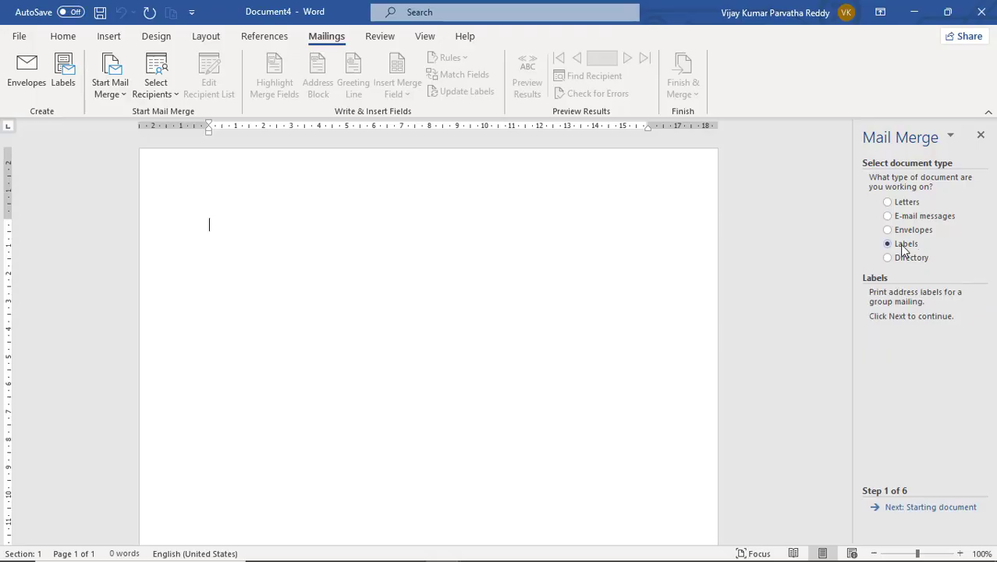
click(915, 509)
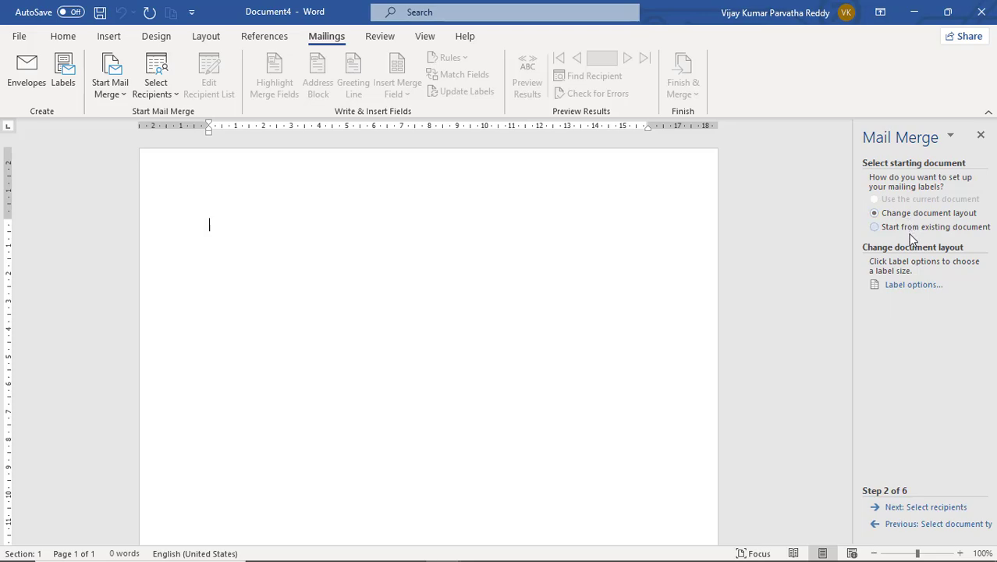
- Apply Other/Custom 30 Per Page labels, adjusted to 10 across by 3 down on Letter landscape
click(925, 287)
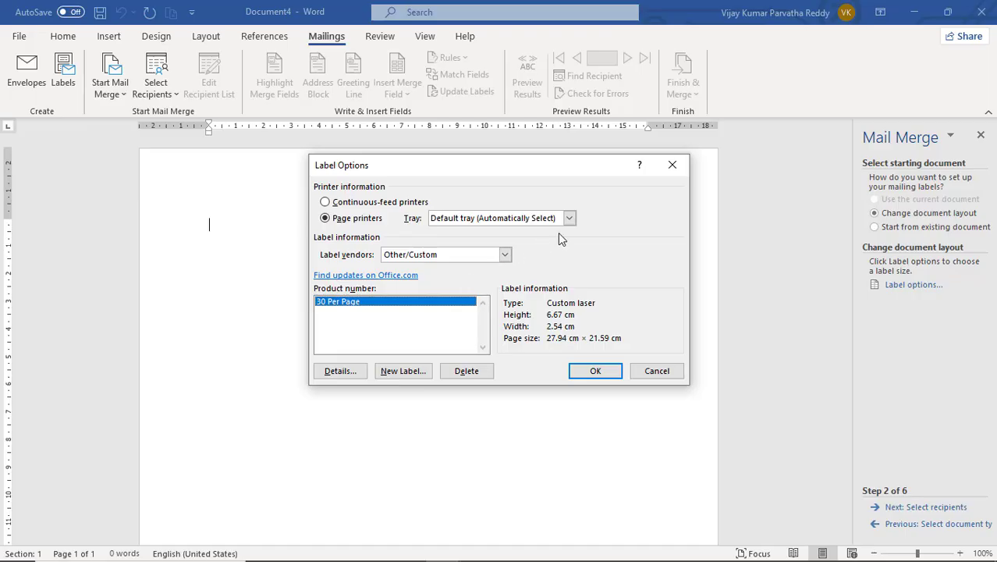
click(505, 255)
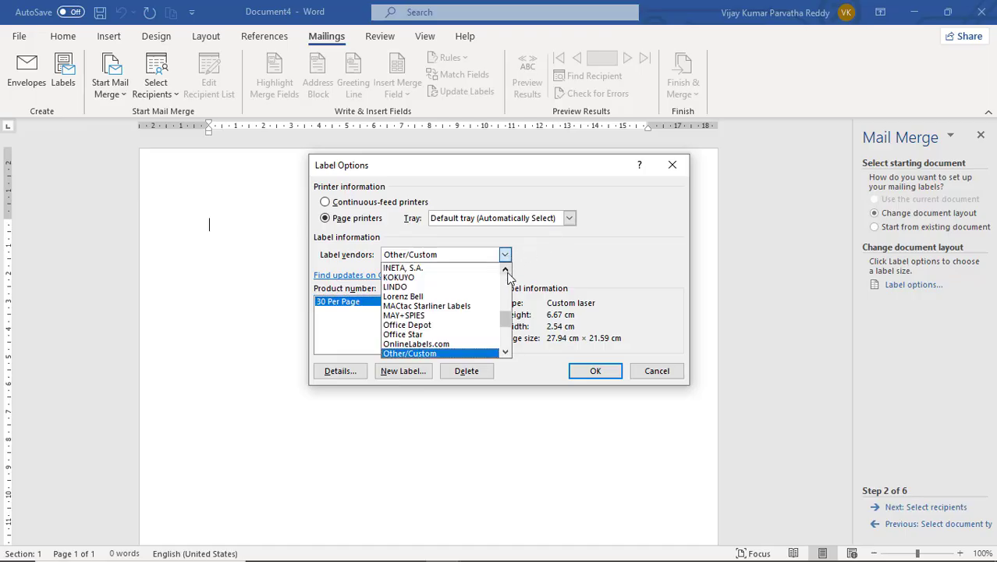
click(581, 258)
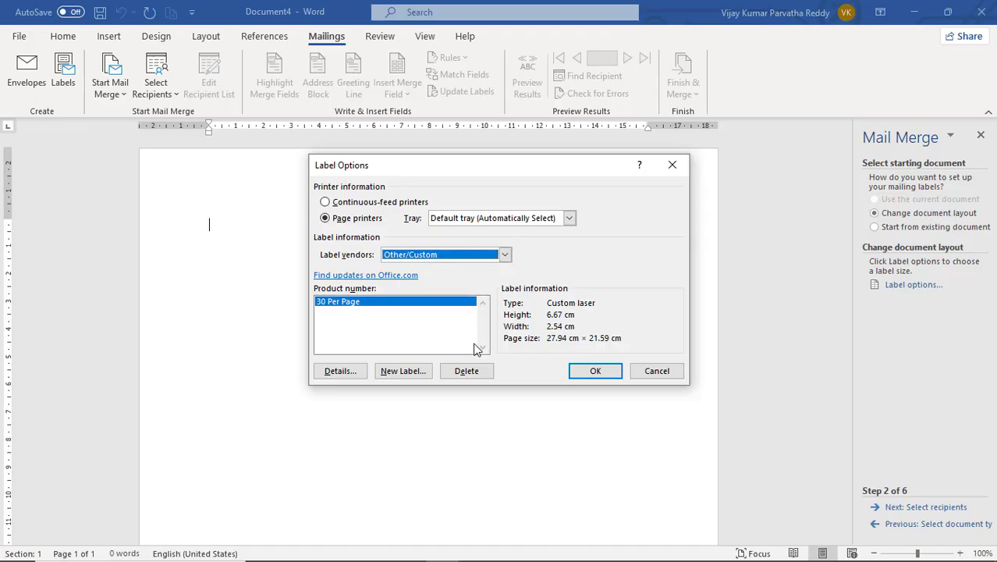
click(358, 372)
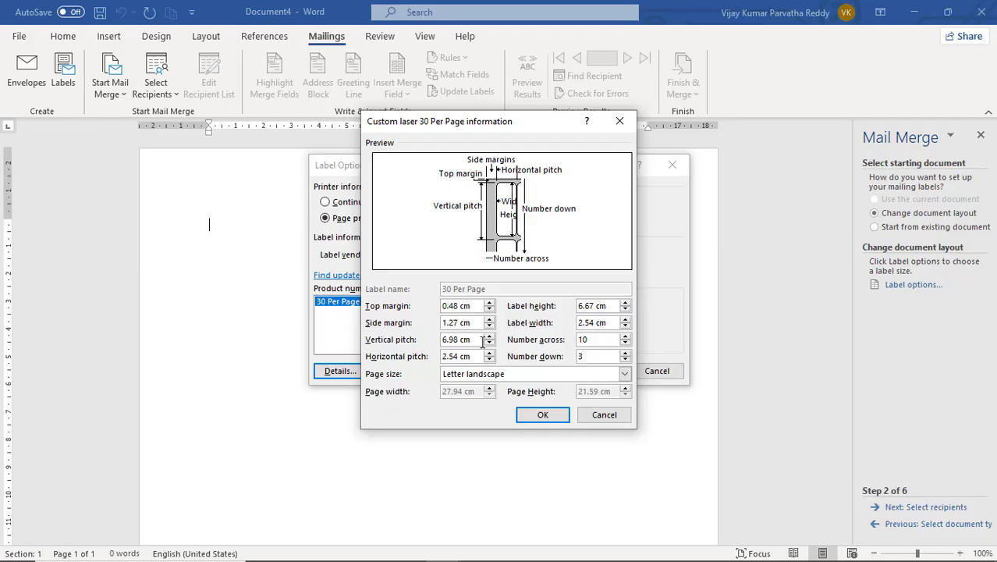
click(602, 341)
click(626, 353)
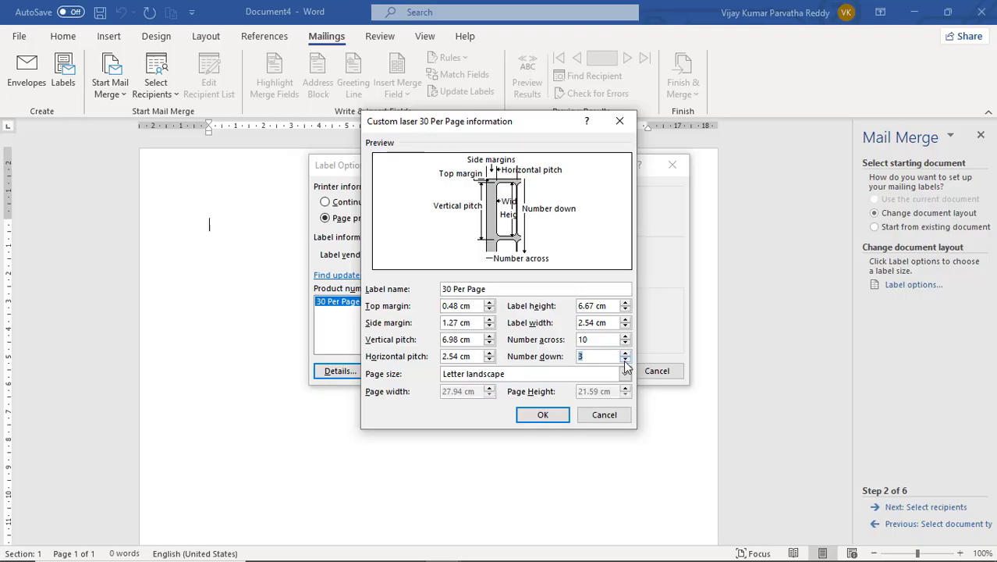
click(551, 414)
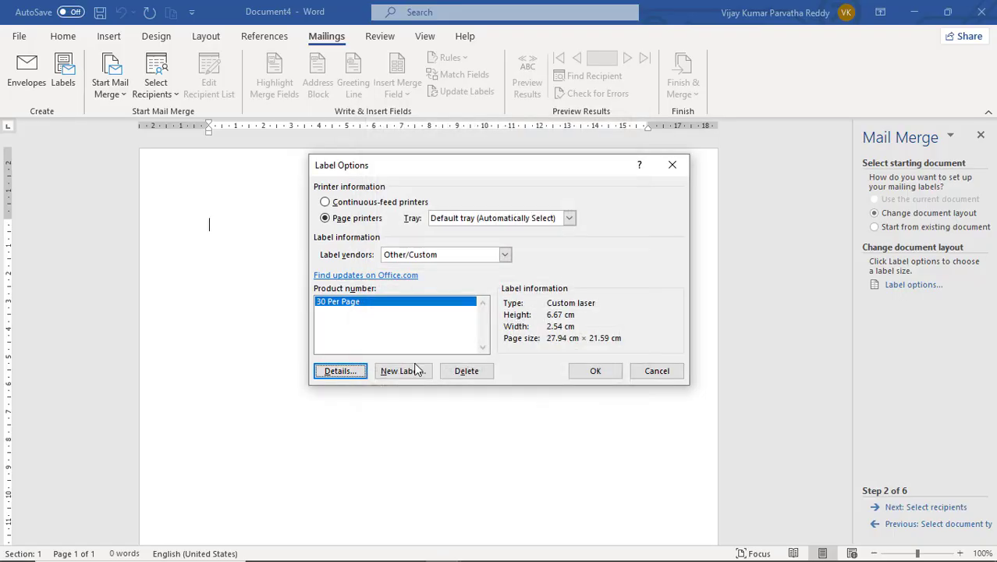
click(595, 372)
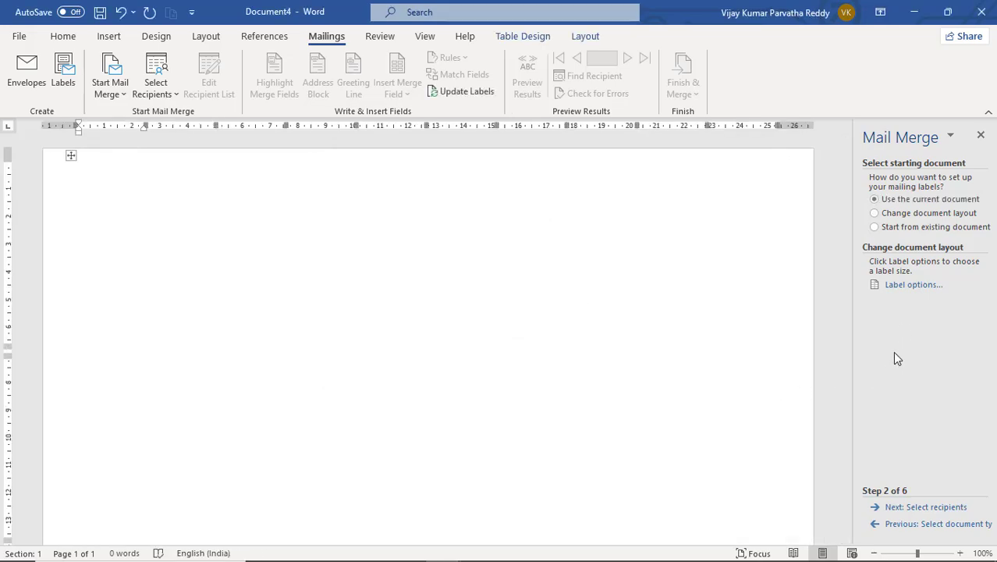
- Use the STAFF database as the recipient list, briefly trying Outlook contacts before reverting
click(913, 508)
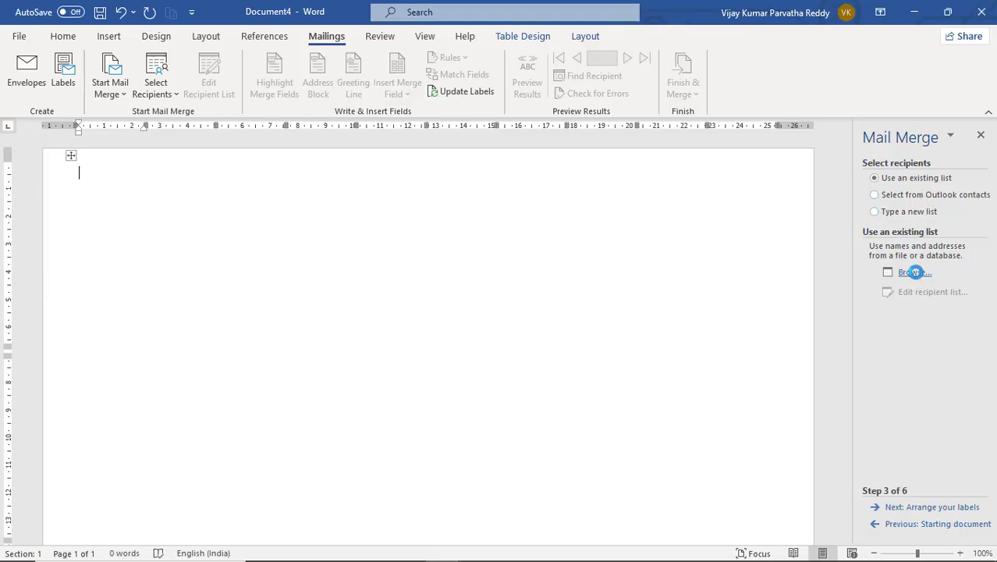
click(914, 272)
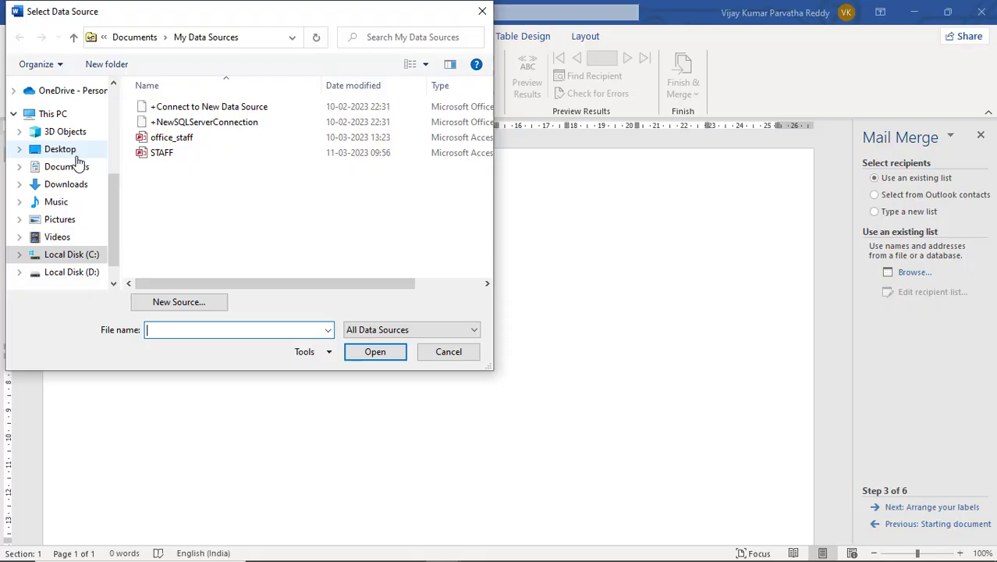
click(174, 154)
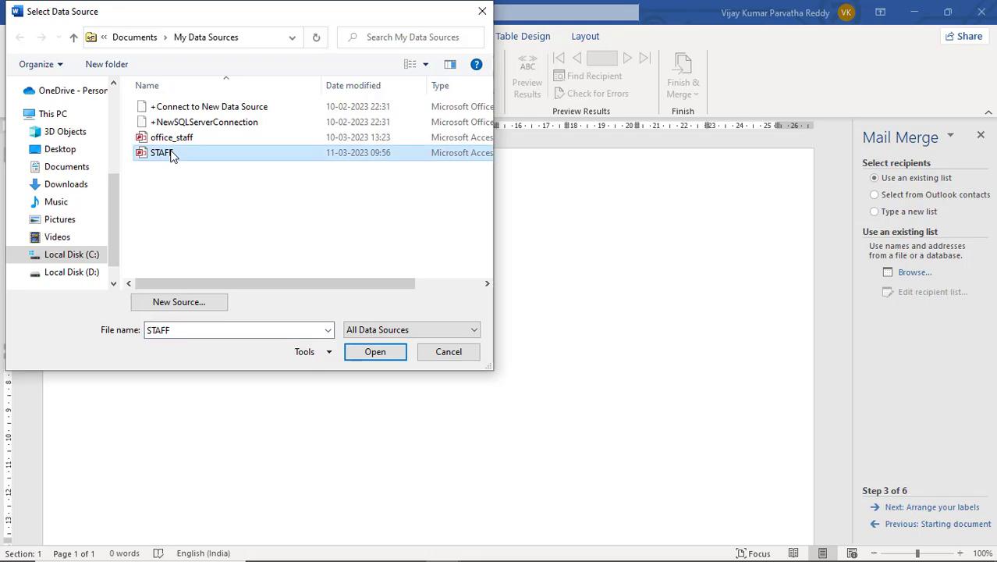
click(370, 349)
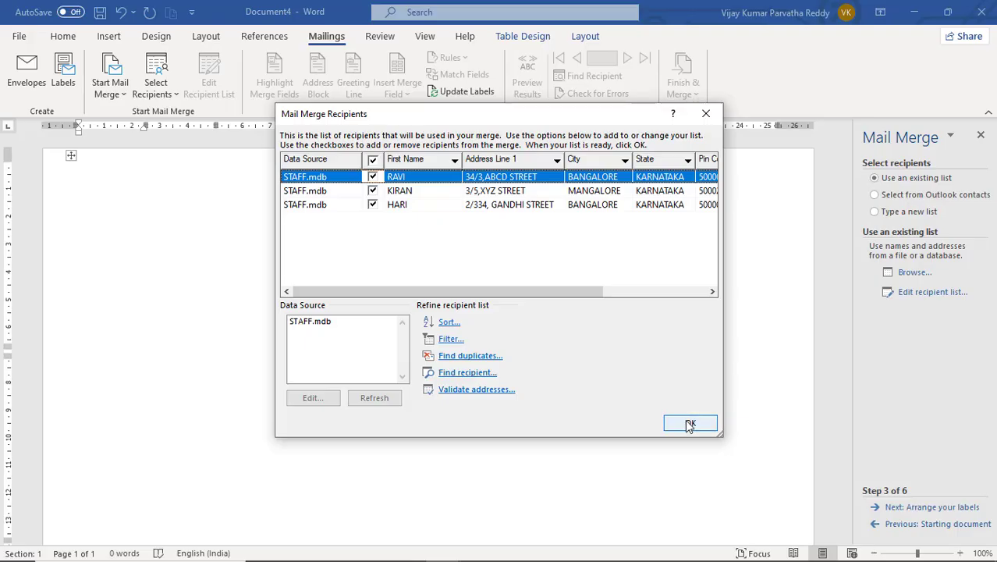
click(706, 113)
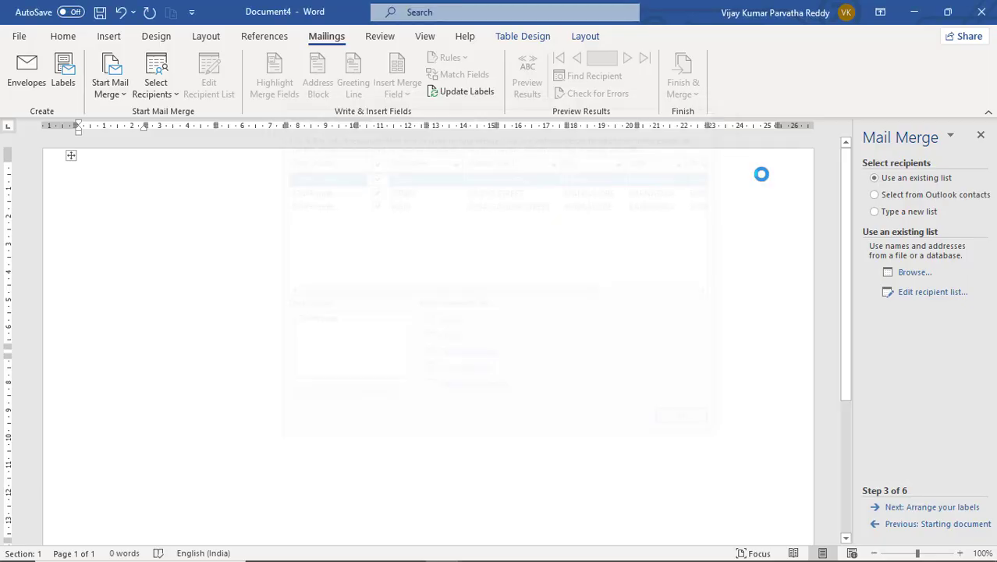
click(895, 196)
click(897, 181)
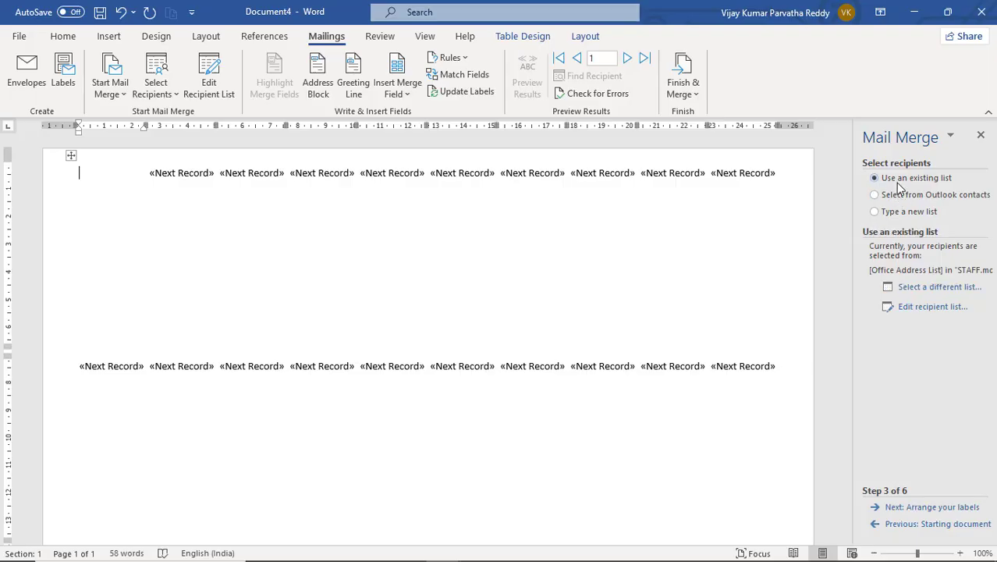
- Replace the recipient list with the office_staff database and close the recipients dialog
click(933, 288)
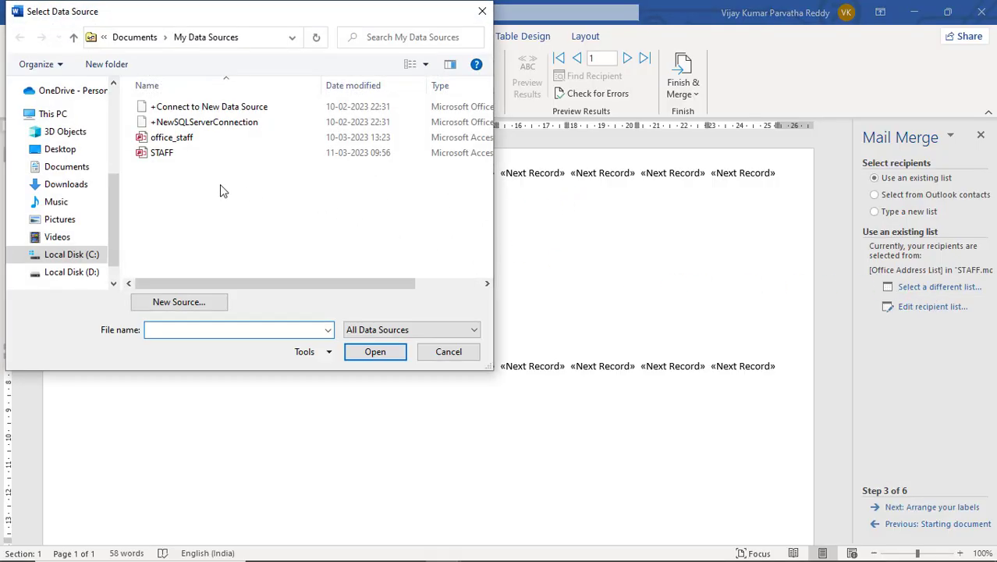
click(168, 138)
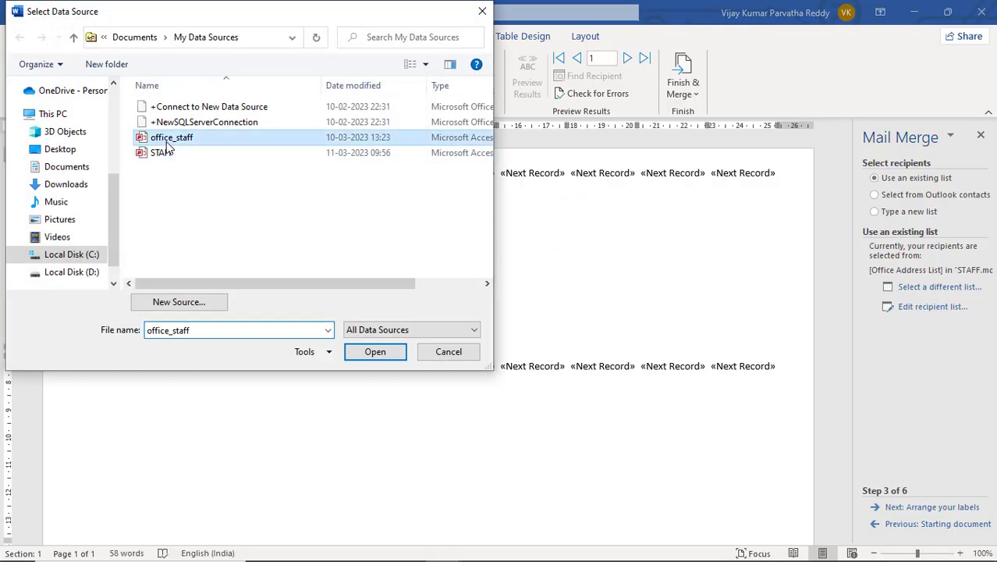
click(378, 352)
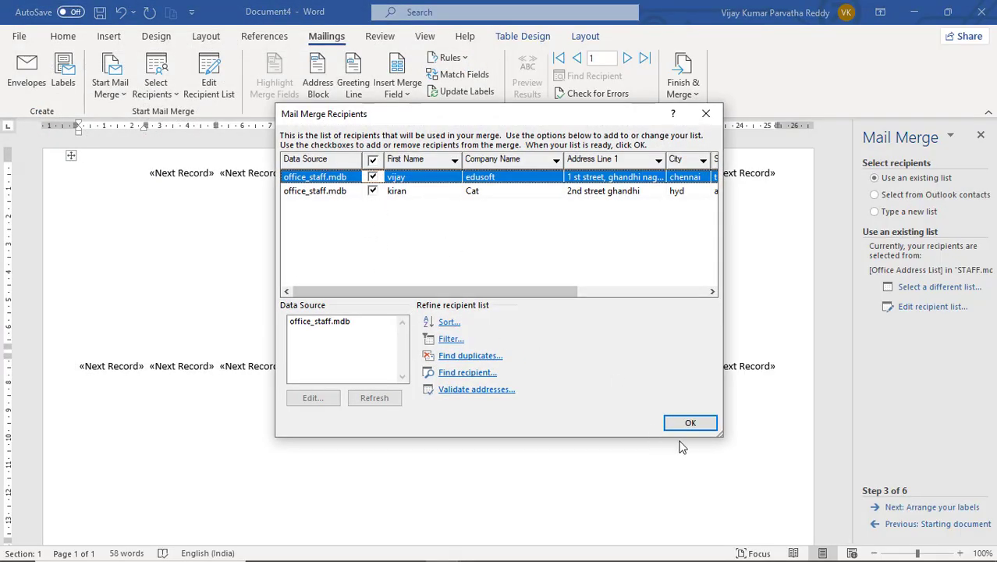
click(707, 116)
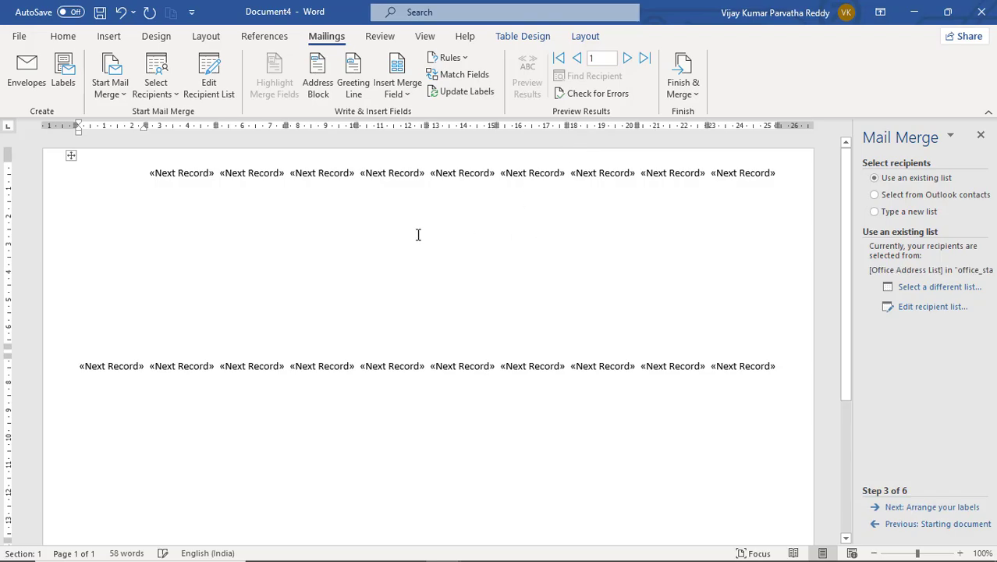
- Inspect the «Next Record» fields in the second and third labels
click(216, 174)
click(262, 174)
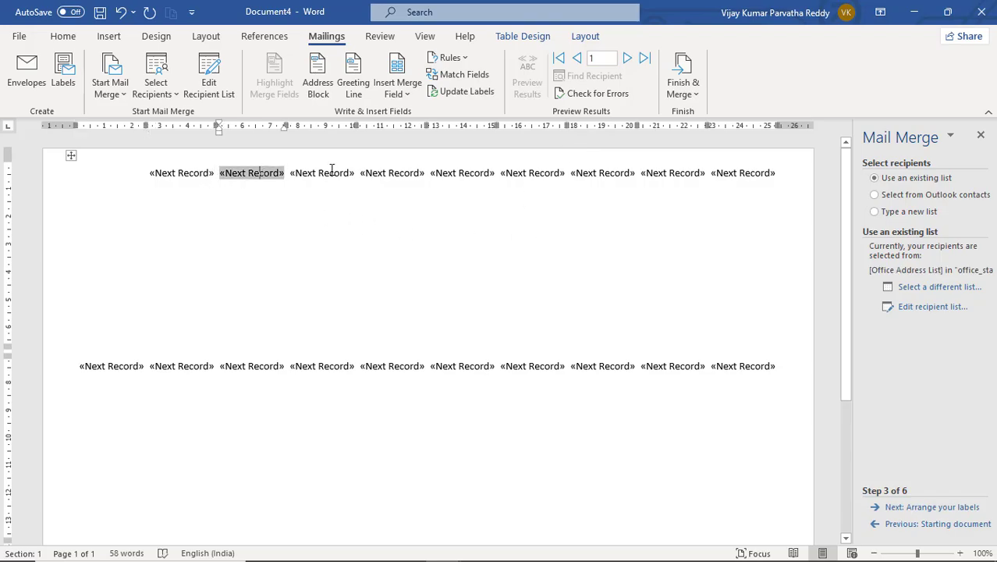
click(329, 172)
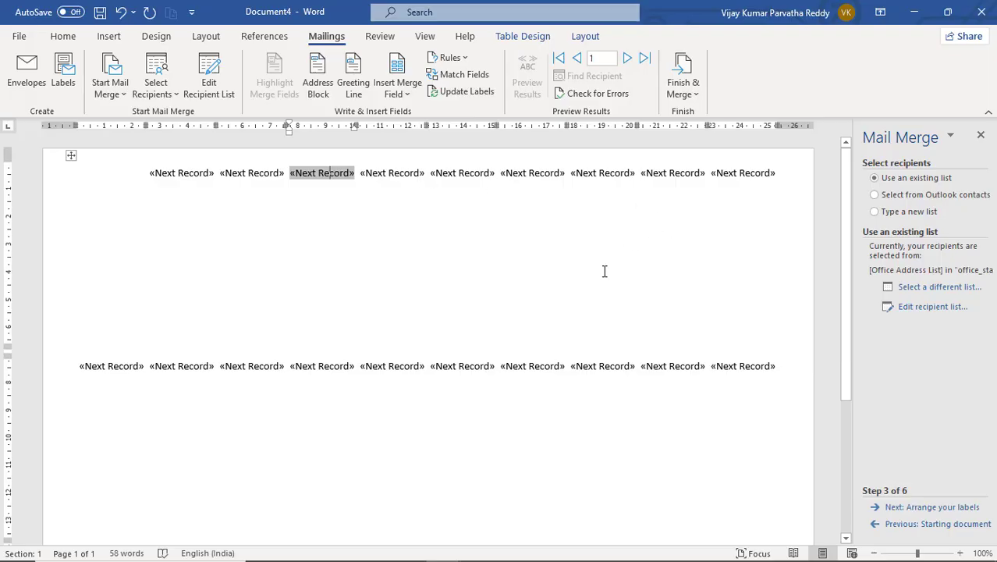
scroll(464, 392, down, 5)
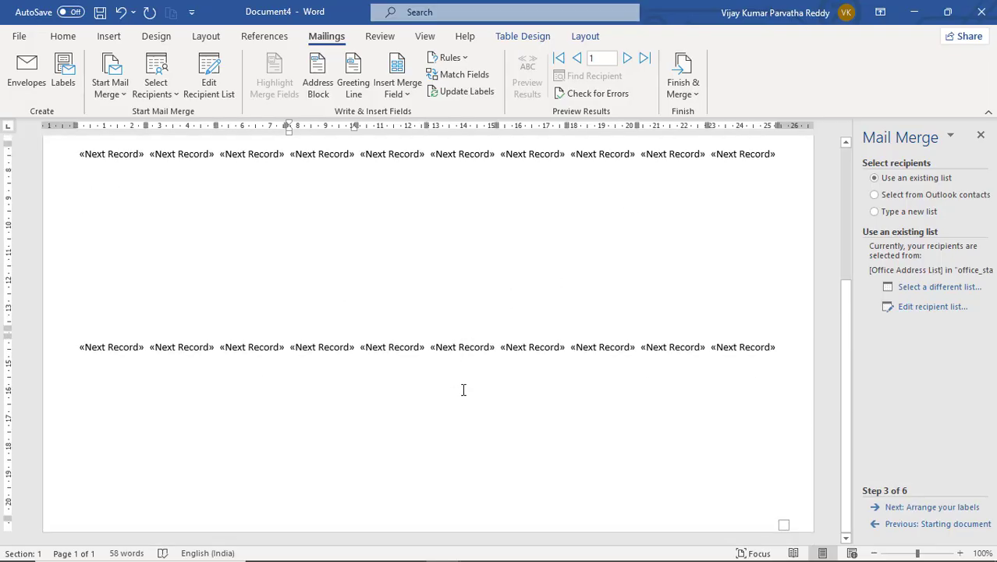
scroll(464, 388, up, 5)
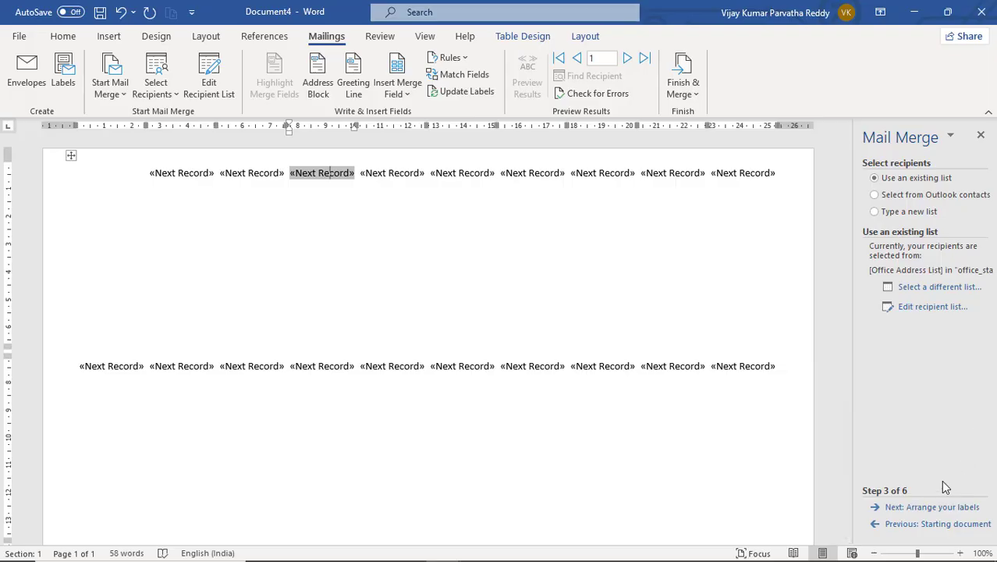
- Advance the label merge to step 6 and preview the previous and next recipients
click(927, 508)
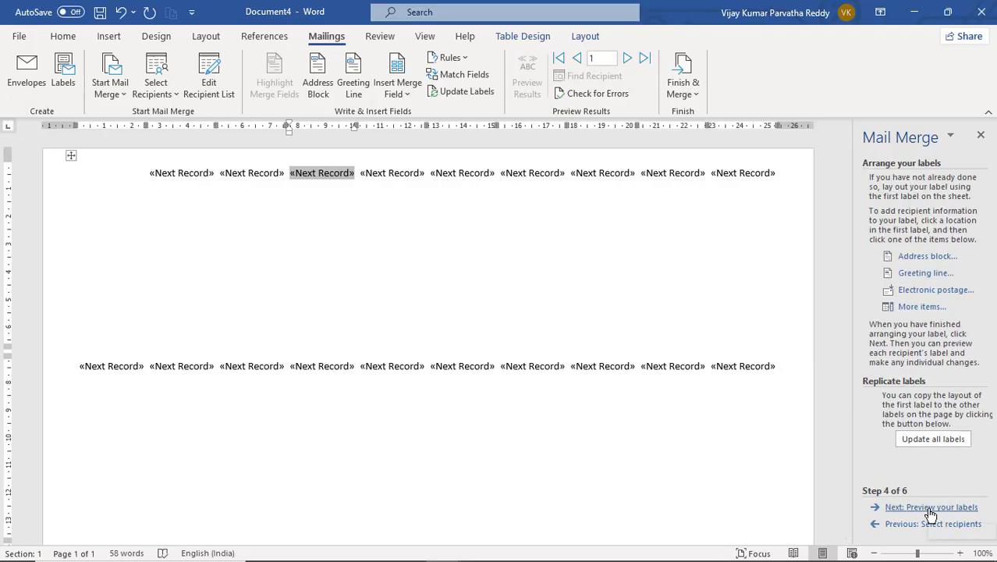
click(930, 509)
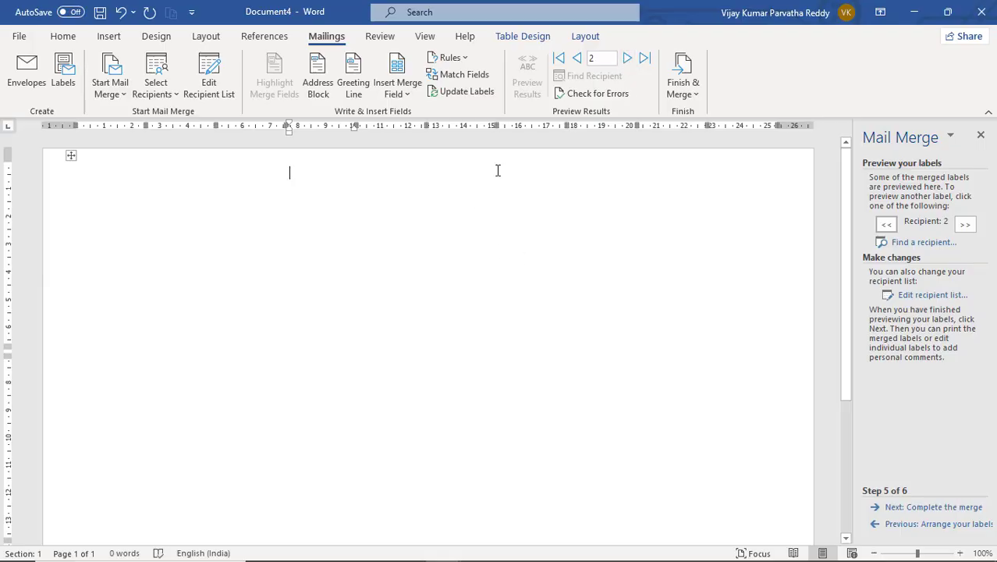
click(943, 508)
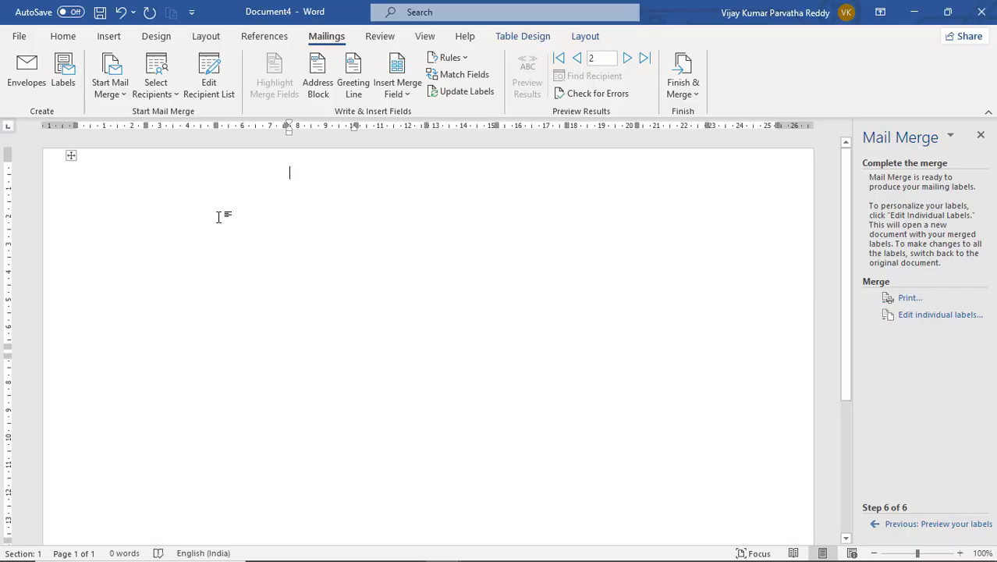
click(577, 59)
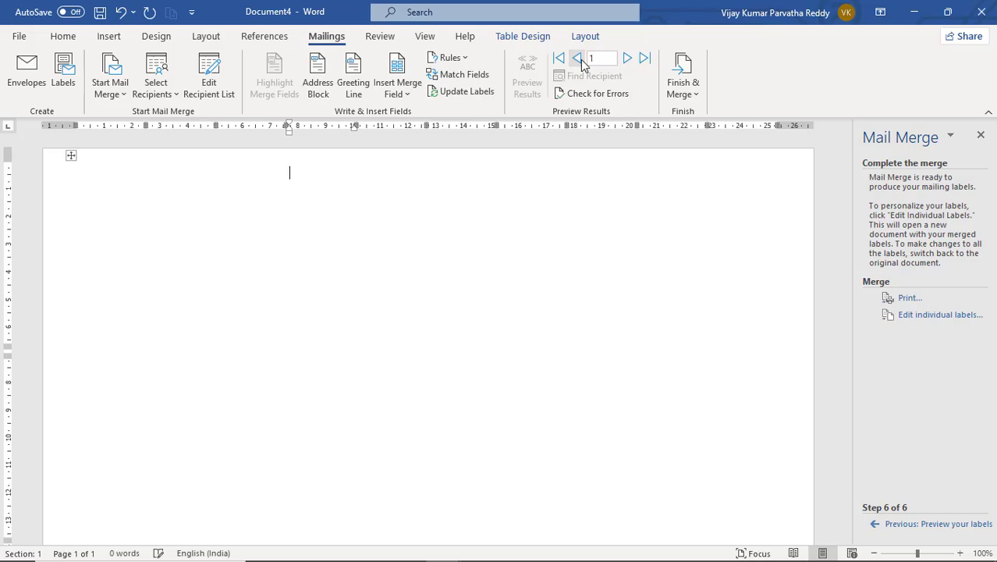
click(628, 59)
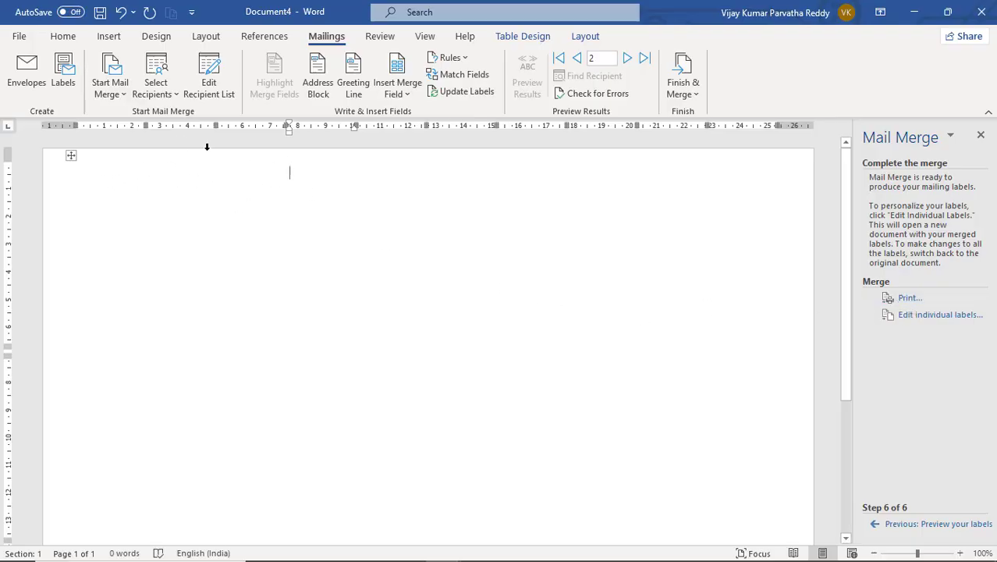
- Place the cursor in successive label cells across the top row of the sheet
click(109, 185)
click(234, 176)
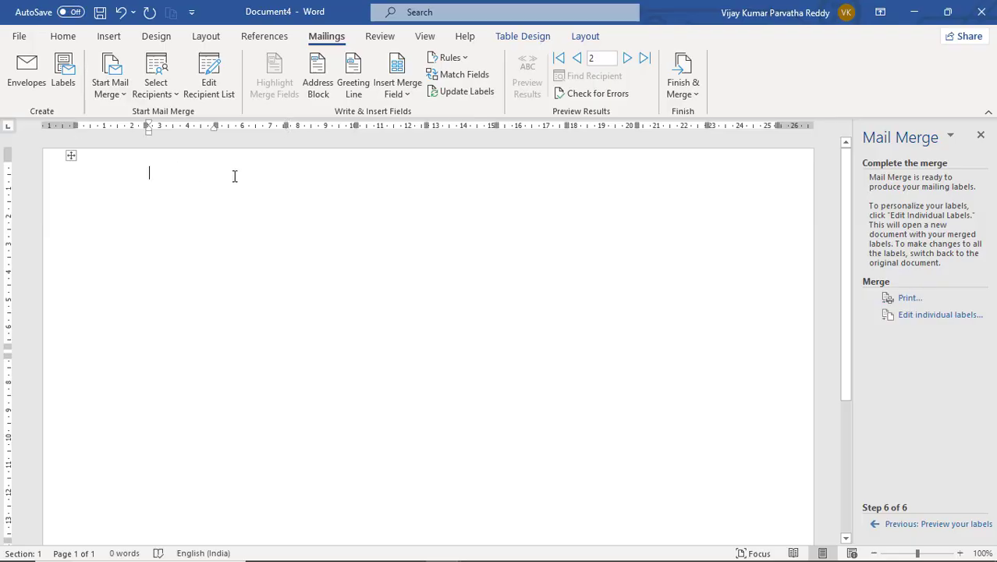
click(334, 165)
click(406, 170)
click(484, 173)
click(538, 177)
- Merge all records into a new Labels2 document via Edit Individual Documents
click(681, 72)
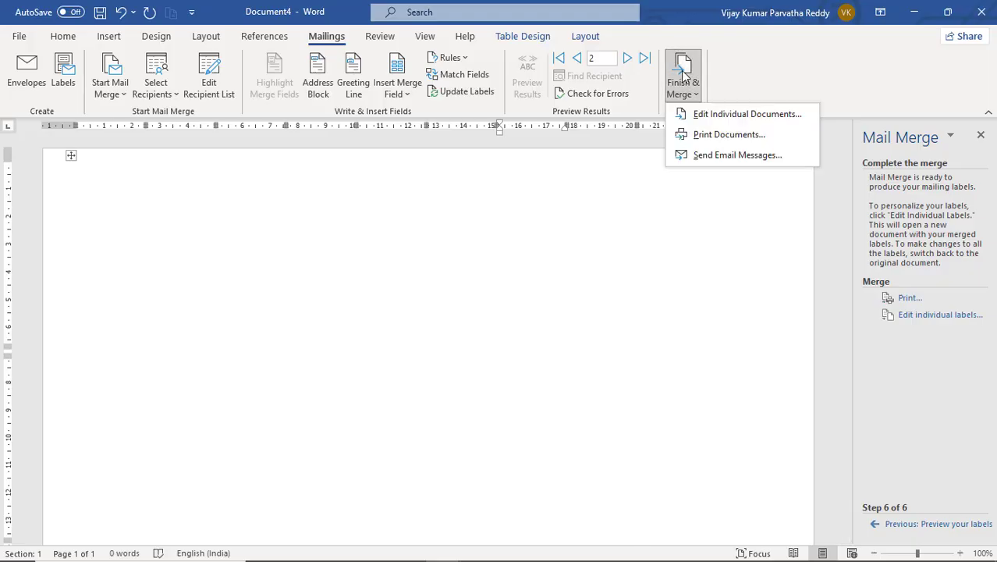
click(709, 114)
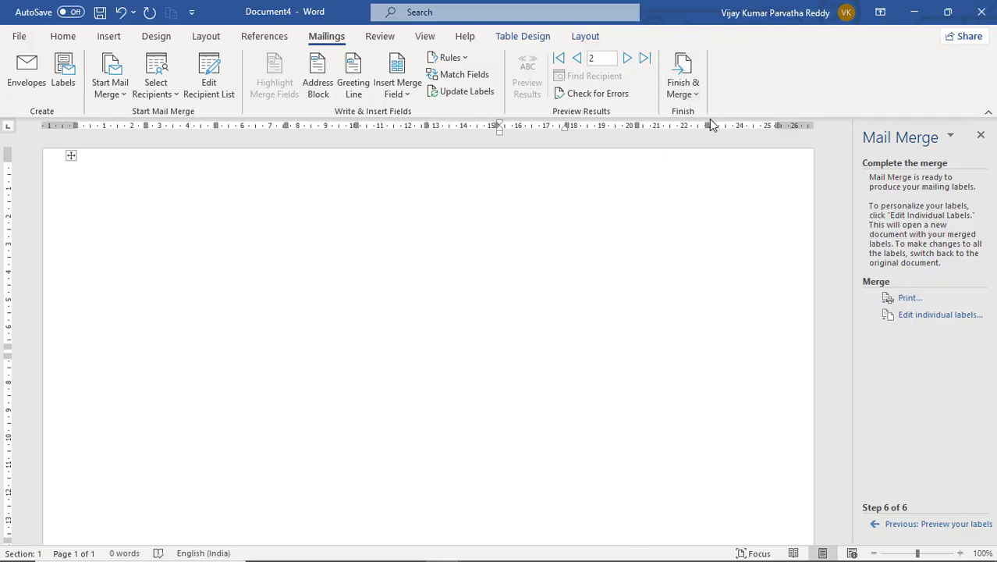
click(494, 315)
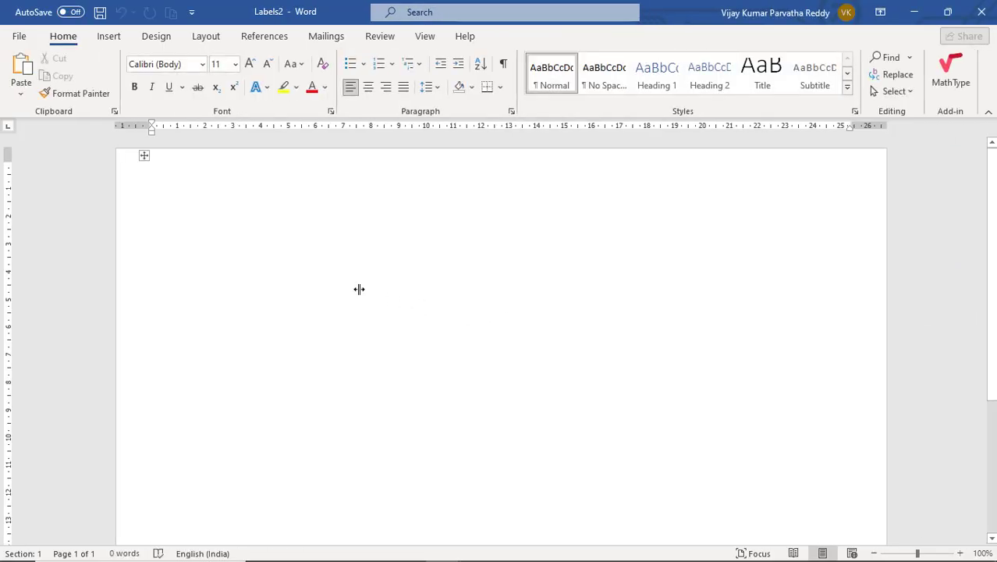
- Close the empty Labels2 document without saving
scroll(359, 289, down, 5)
scroll(359, 289, up, 5)
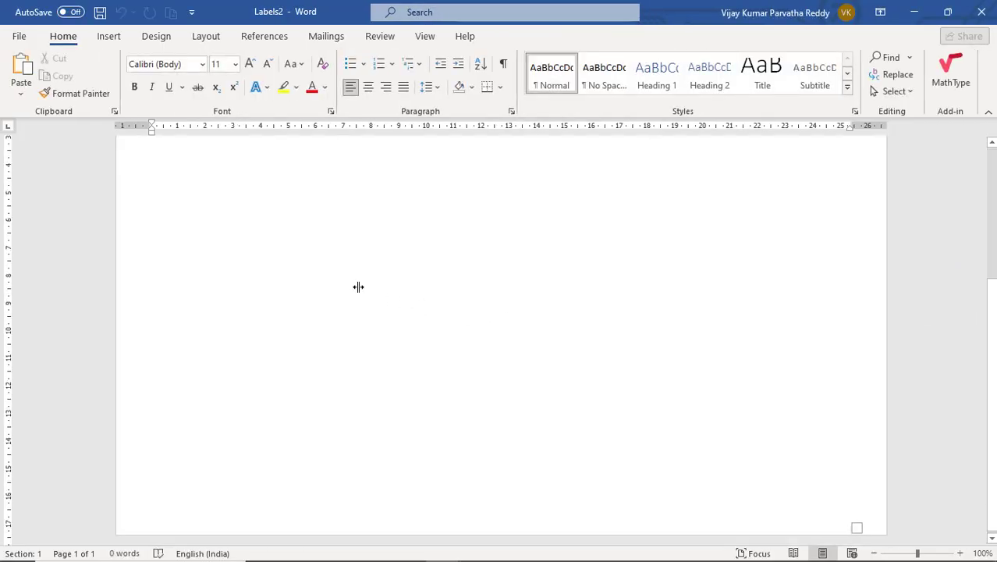
click(981, 15)
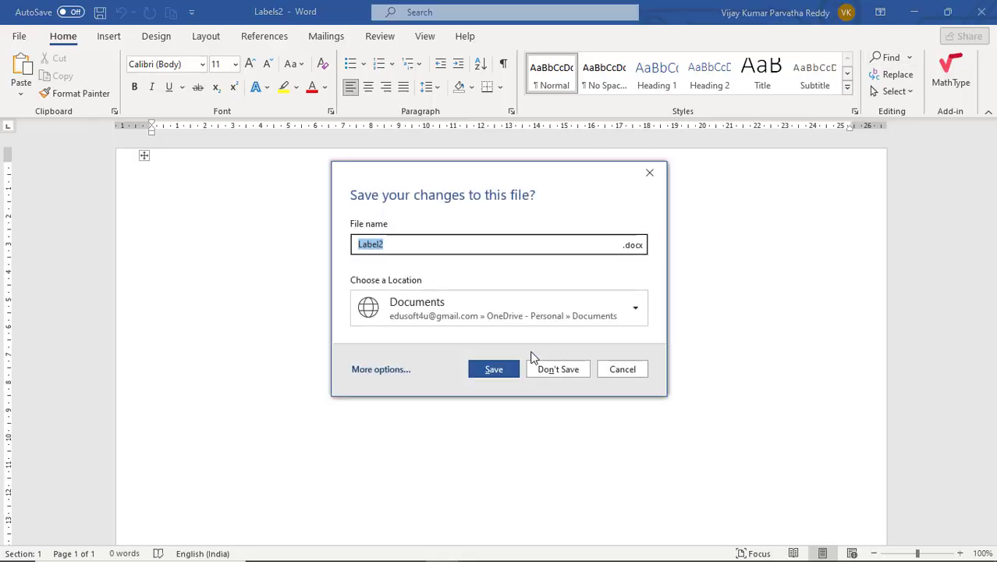
click(551, 372)
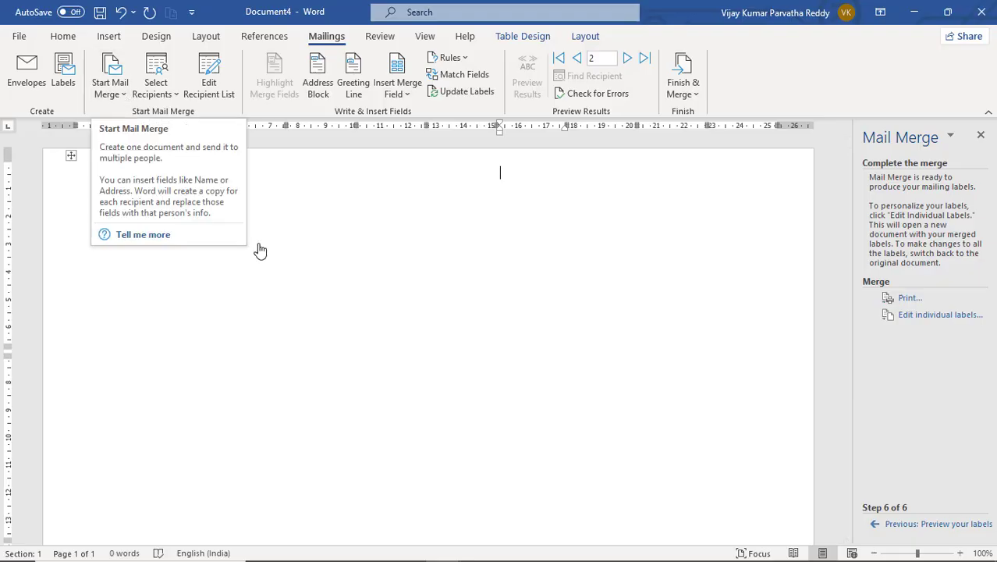
- Create a new blank document with Ctrl+N and start an E-mail Messages mail merge
key(ctrl+n)
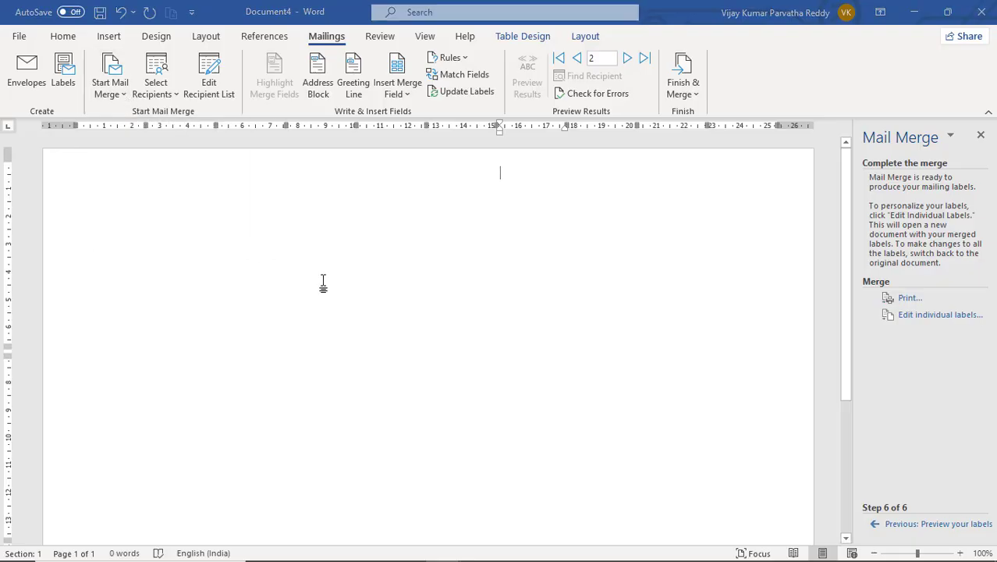
click(326, 37)
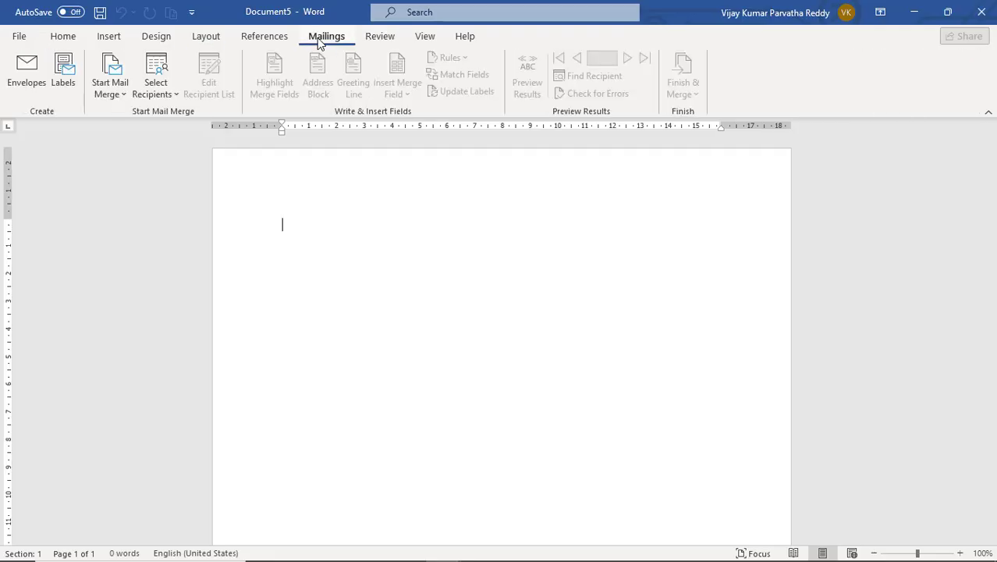
click(118, 92)
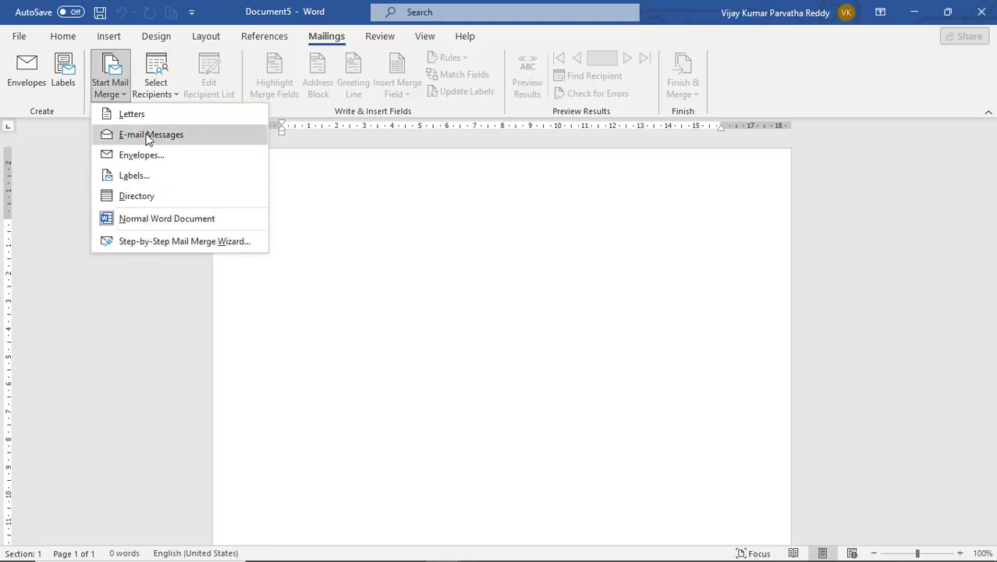
click(368, 270)
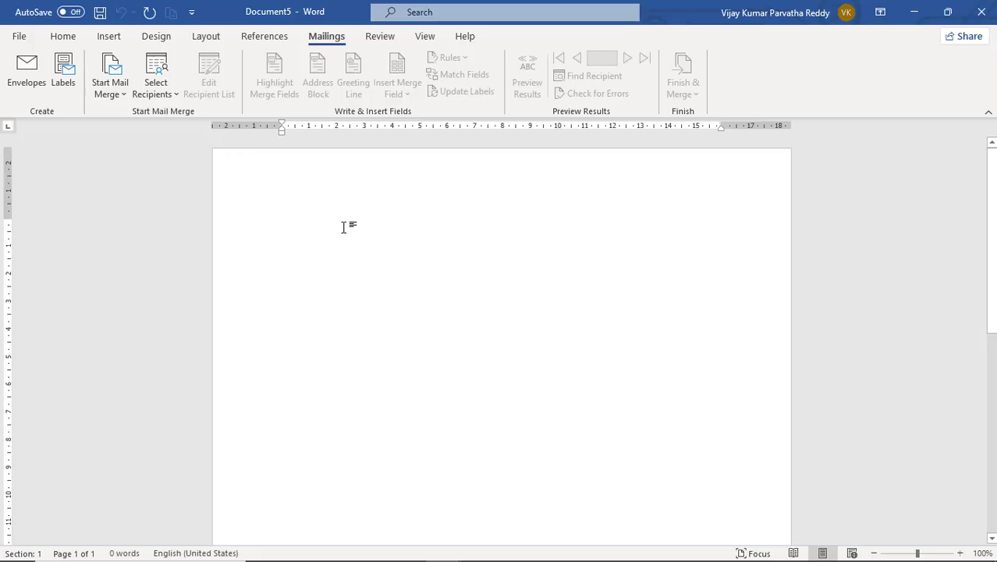